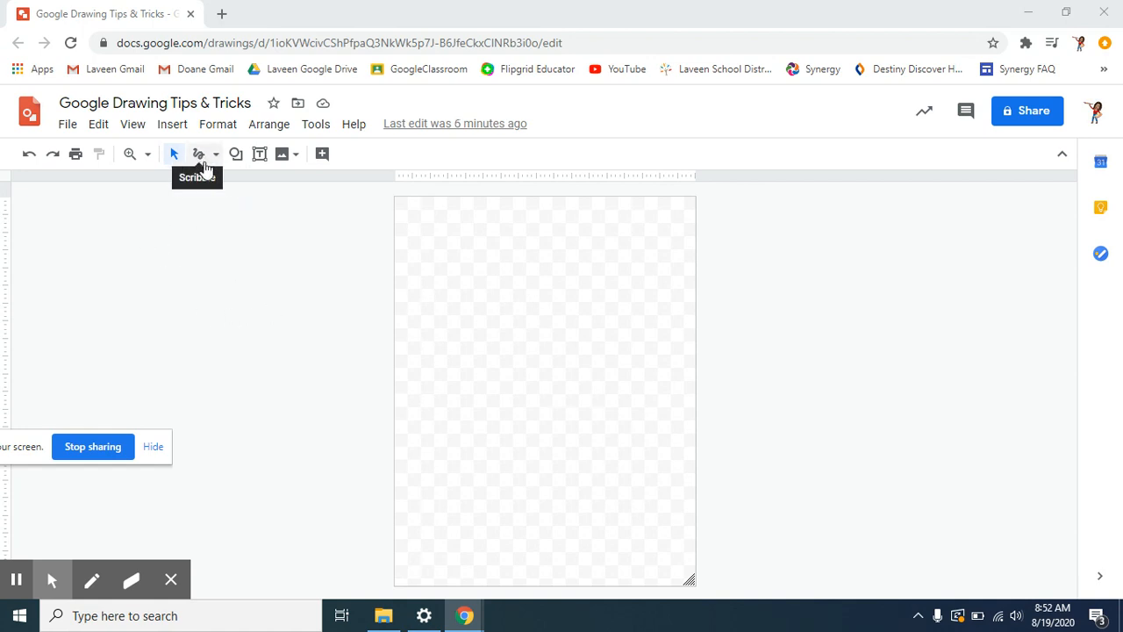
- Show the line-type choices (Line, Arrow, Curve, Polyline, Scribble) in the toolbar
click(213, 158)
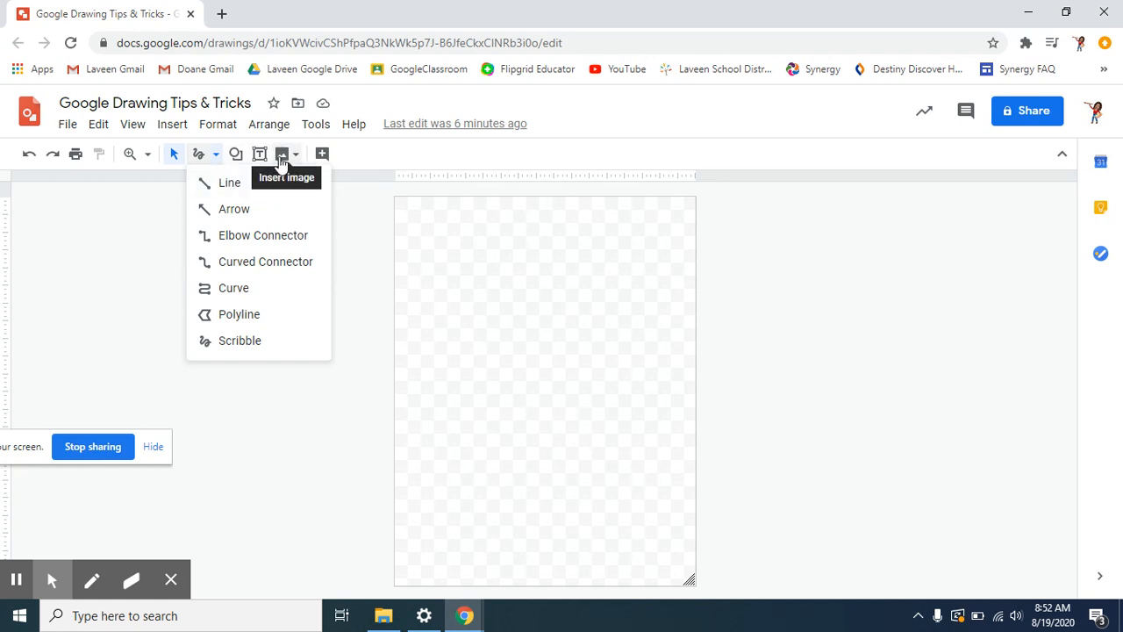
- With the Line tool, draw a straight horizontal line along the top of the page
click(229, 184)
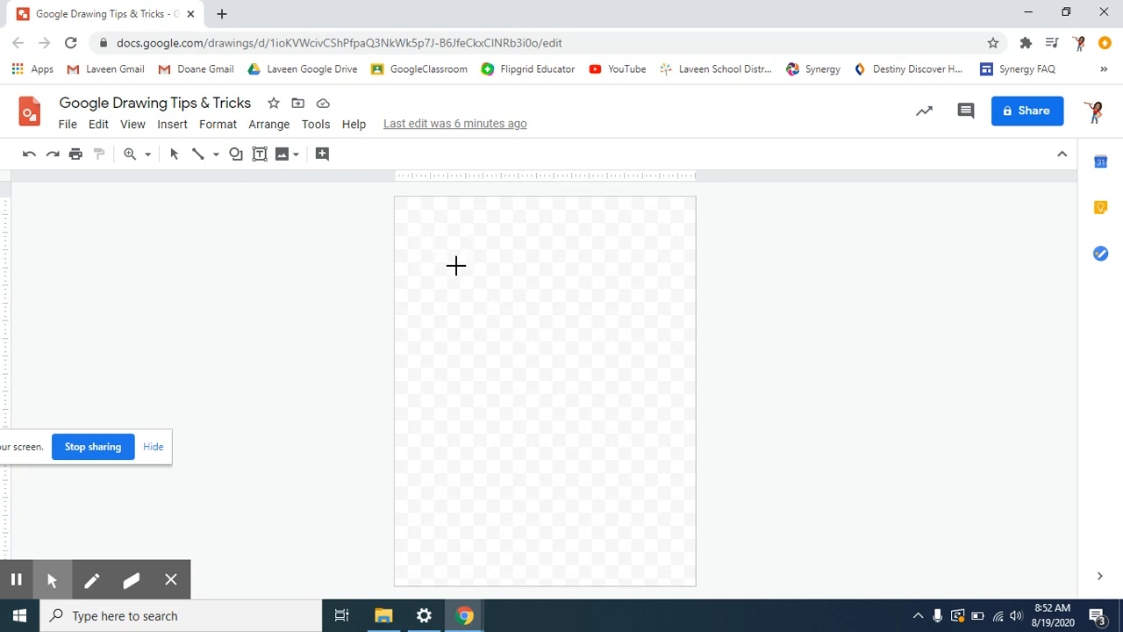
drag(439, 227, 640, 228)
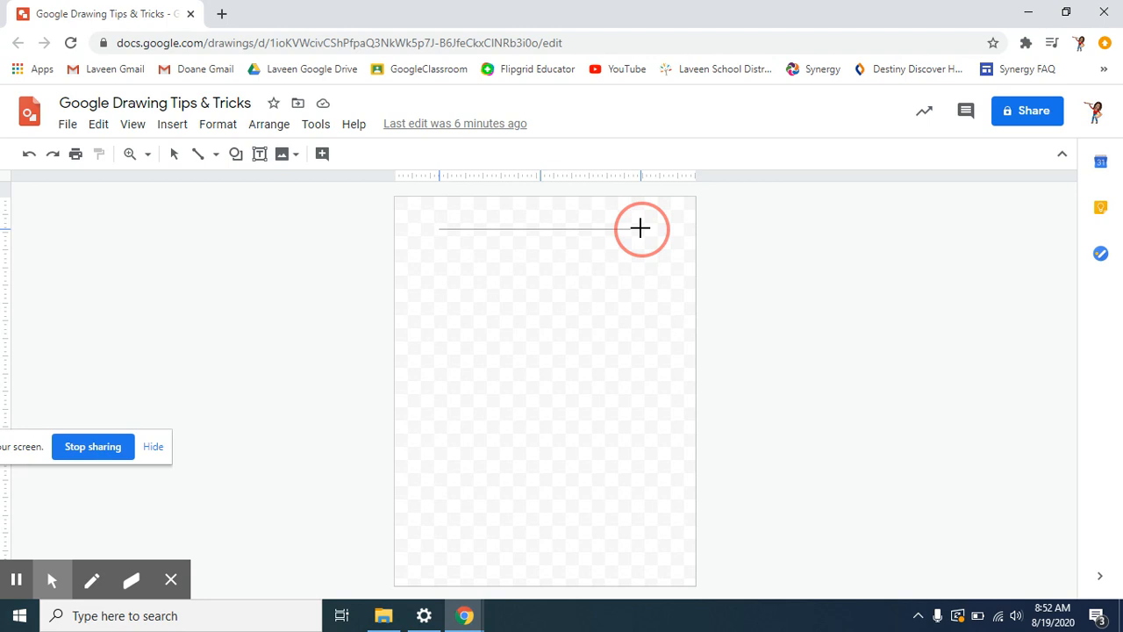
mouse_move(640, 228)
mouse_down()
mouse_move(646, 199)
mouse_move(617, 316)
mouse_move(575, 389)
mouse_move(441, 466)
mouse_move(587, 368)
mouse_move(629, 264)
mouse_move(622, 241)
mouse_move(627, 279)
mouse_move(496, 407)
mouse_move(579, 356)
mouse_move(624, 255)
mouse_move(460, 406)
mouse_move(595, 313)
mouse_move(464, 418)
mouse_move(427, 431)
mouse_move(496, 411)
mouse_move(544, 376)
mouse_move(664, 228)
mouse_up()
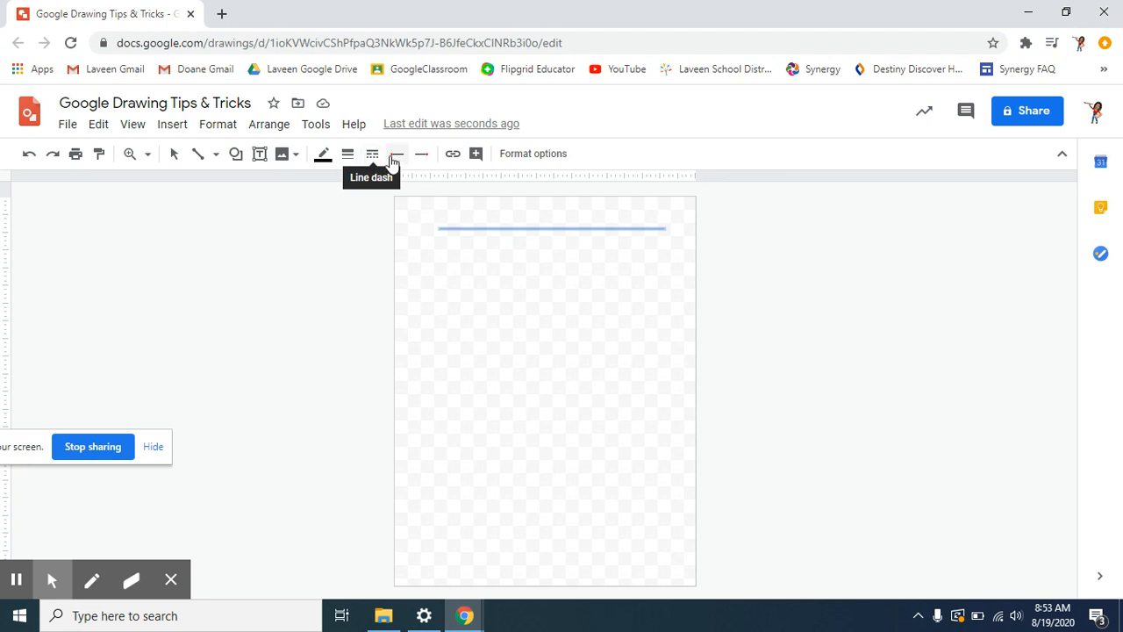
- Colour the line red and try line weights of 4, 12 and 24px
click(322, 158)
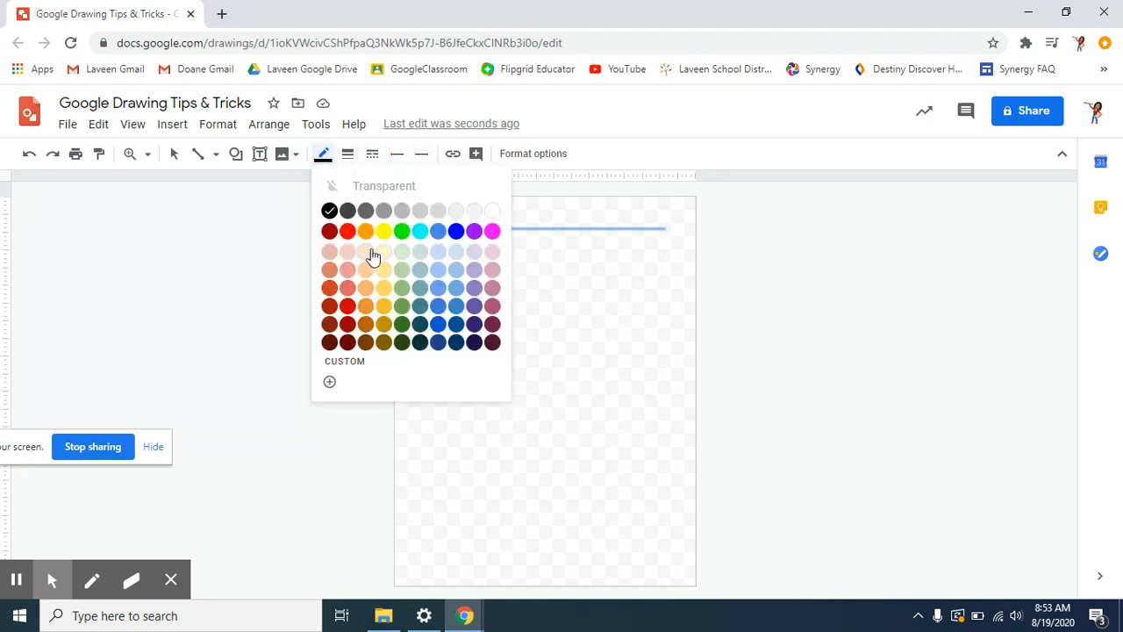
click(346, 230)
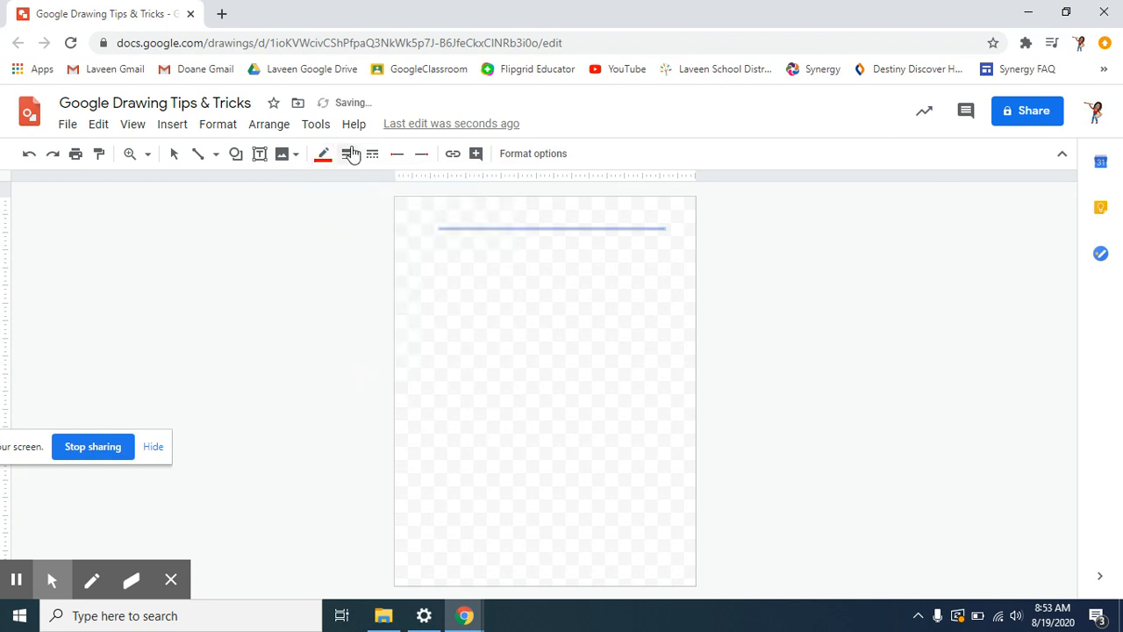
click(348, 154)
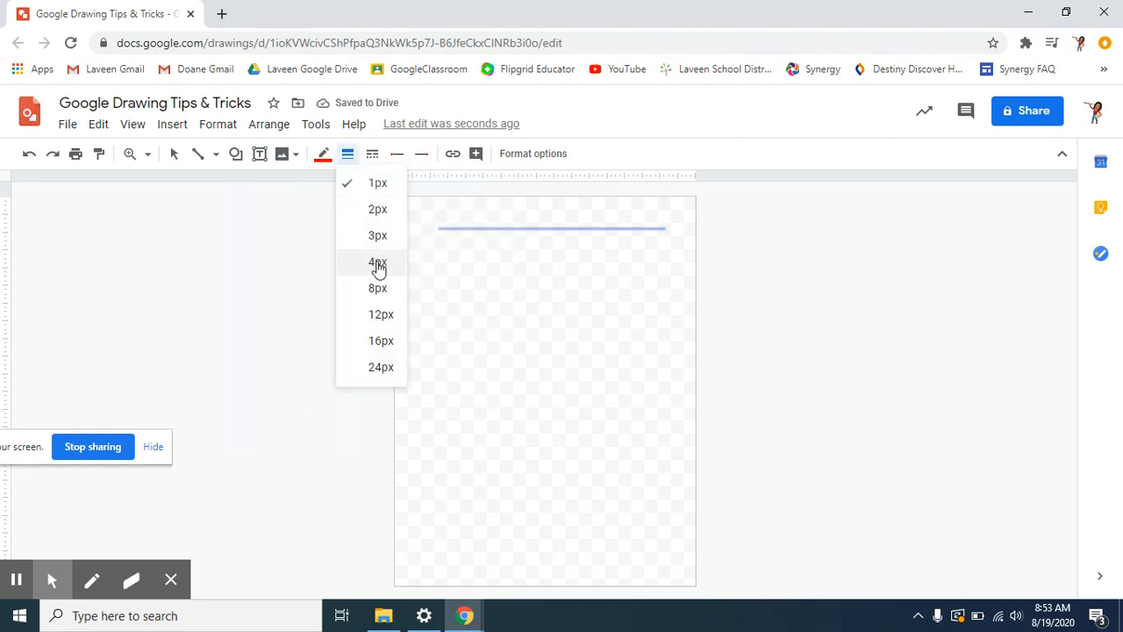
click(377, 263)
click(348, 154)
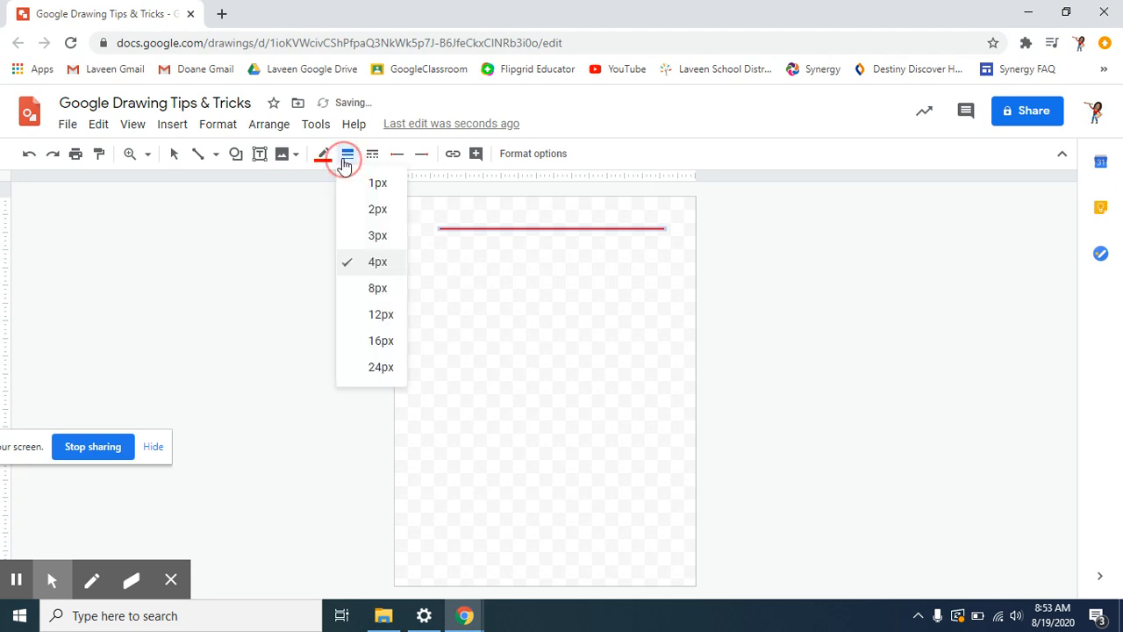
click(348, 316)
click(347, 154)
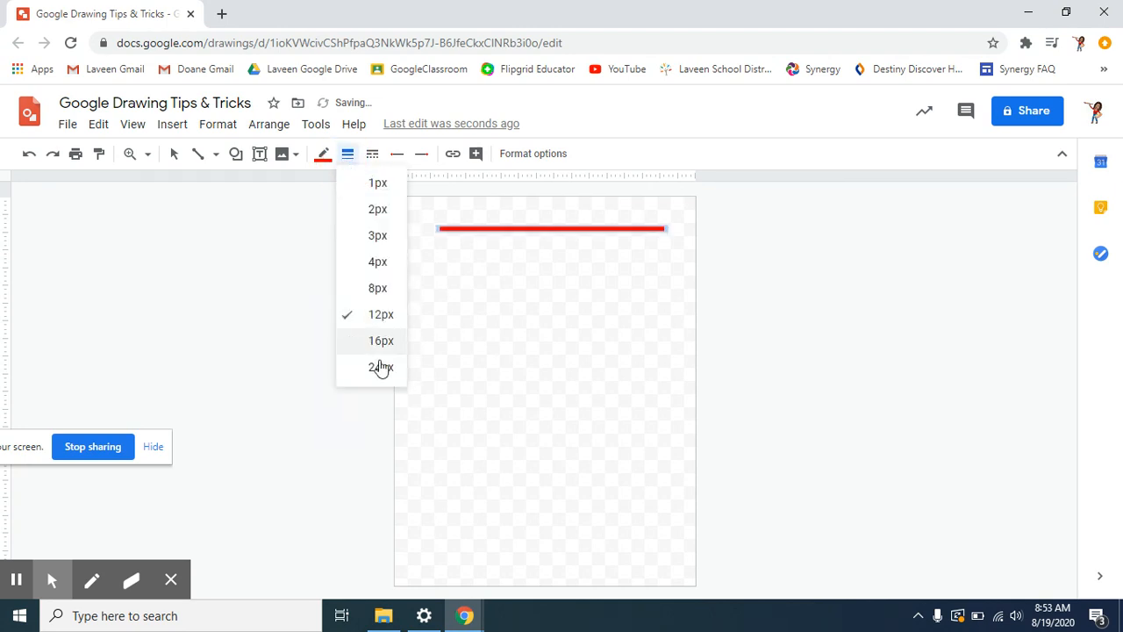
click(377, 369)
- Make the line dashed rather than dotted, and set its weight back to 4px
click(372, 154)
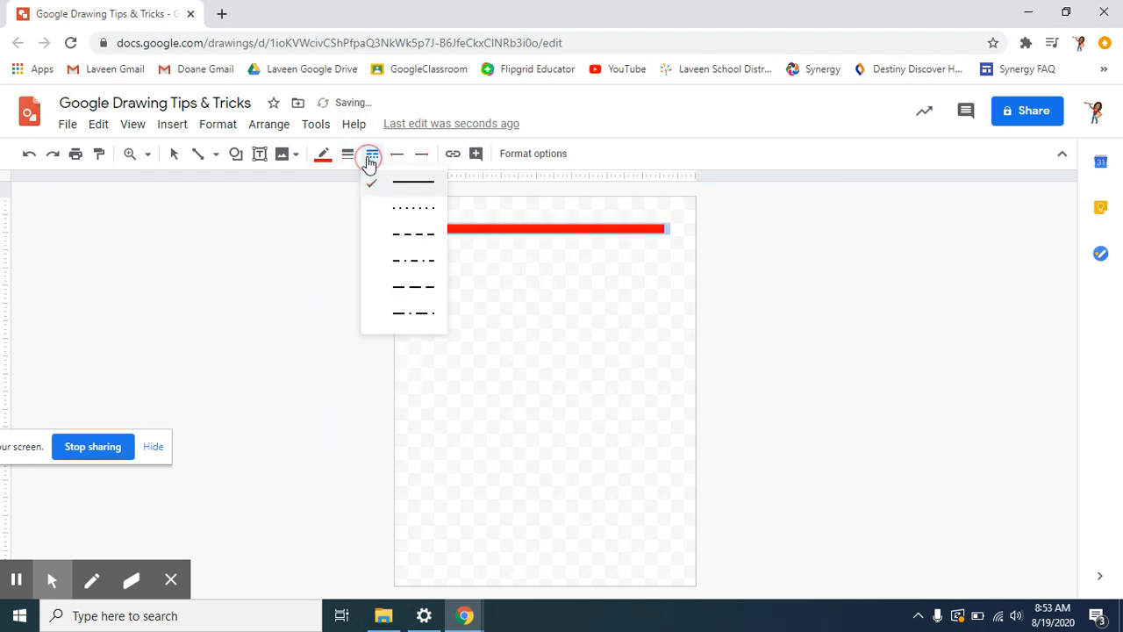
click(406, 210)
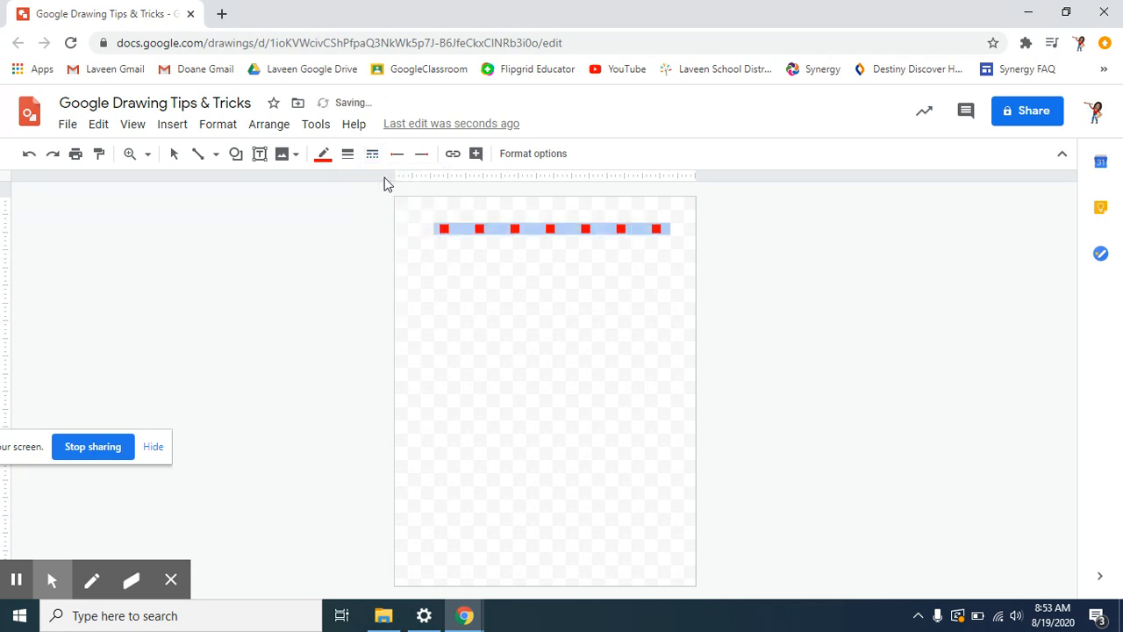
click(373, 154)
click(386, 239)
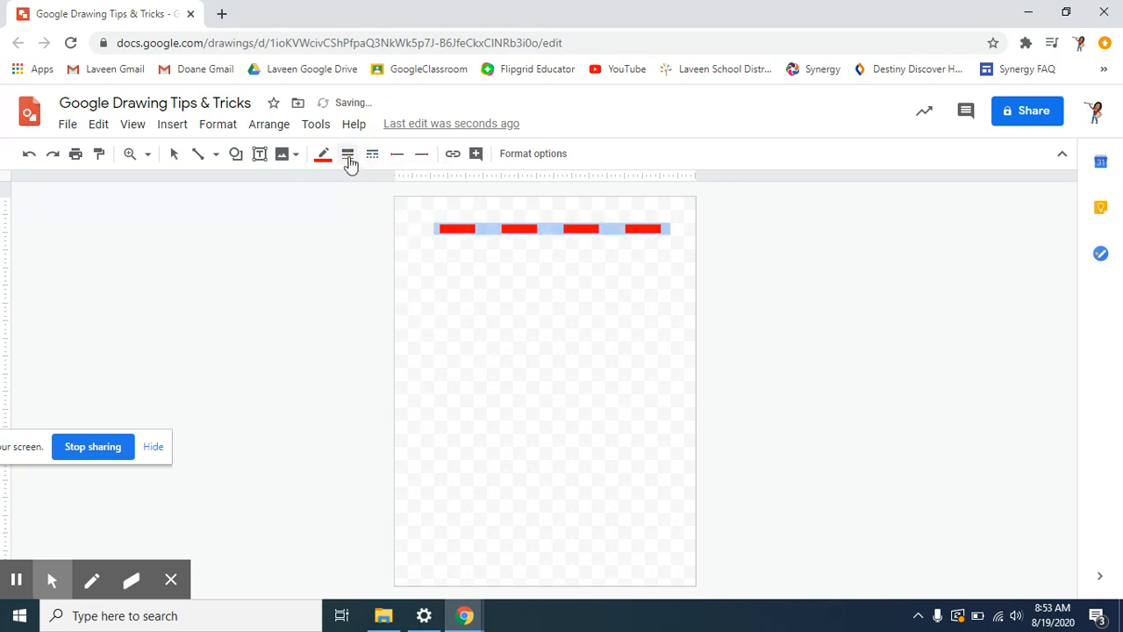
click(348, 154)
click(369, 261)
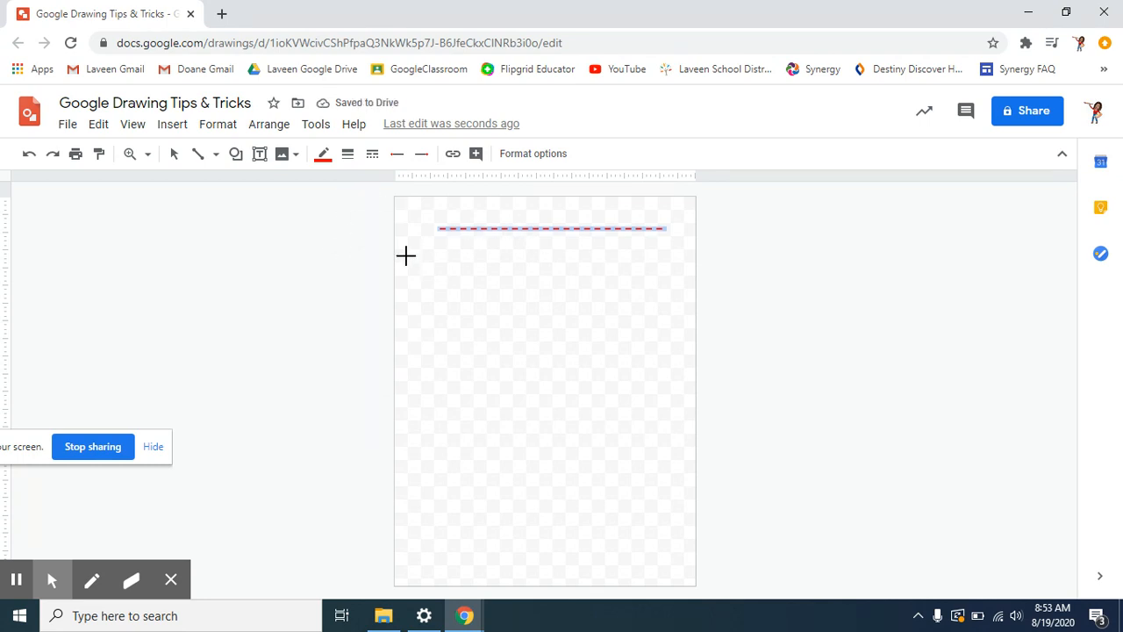
- Put round dot endings on both the start and the end of the line
click(396, 156)
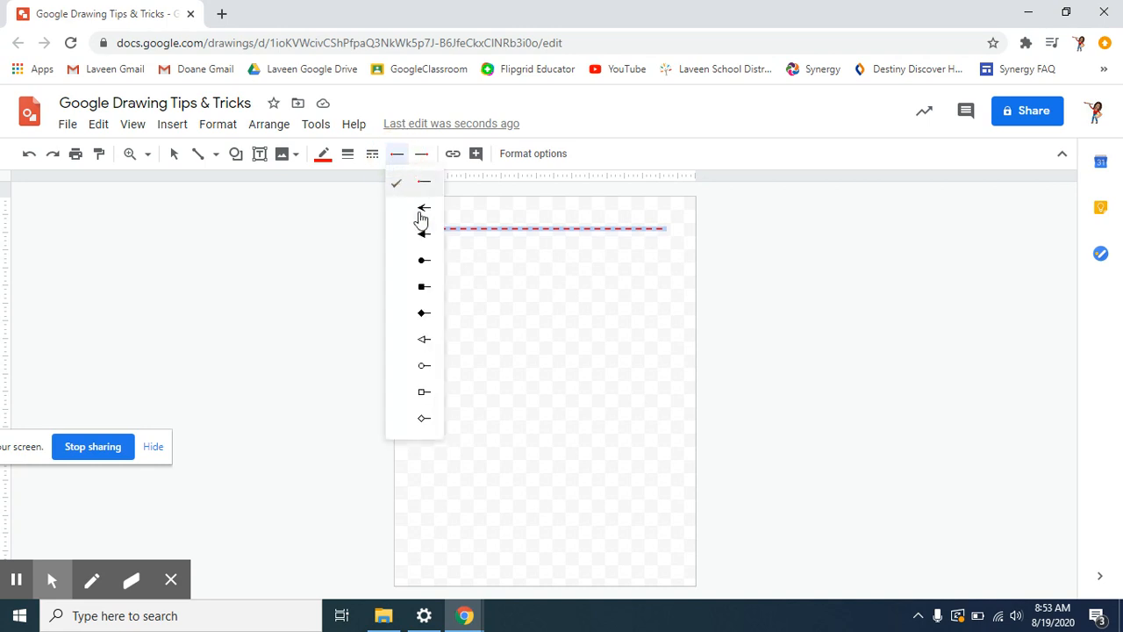
click(419, 262)
click(421, 154)
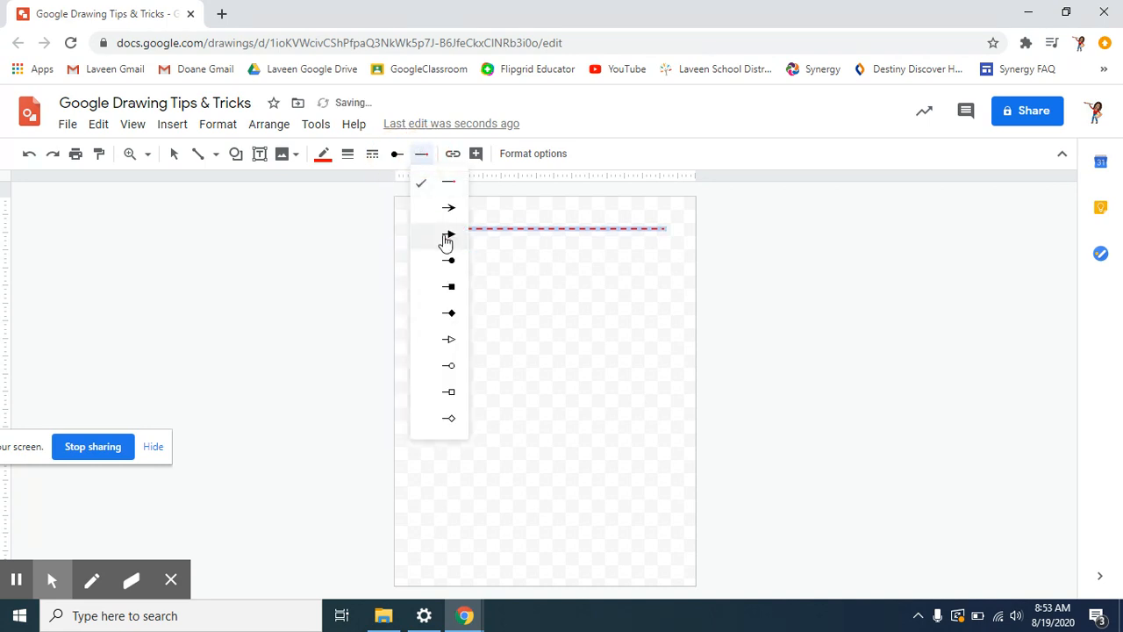
click(447, 259)
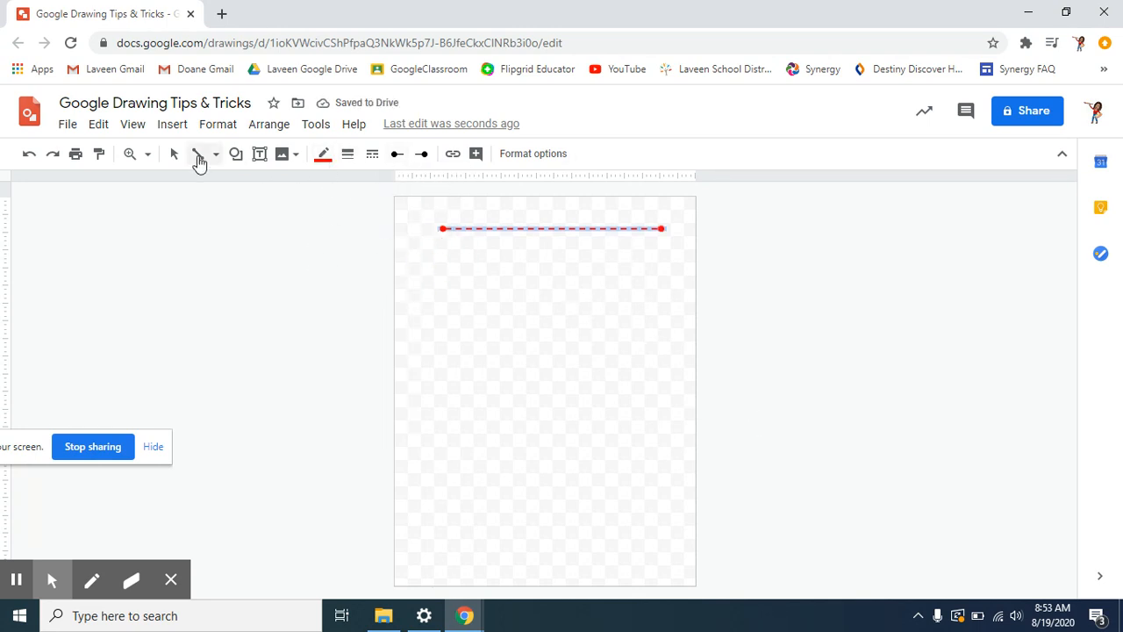
- Draw an arrow pointing down-right beneath the red dashed line
click(233, 155)
click(216, 154)
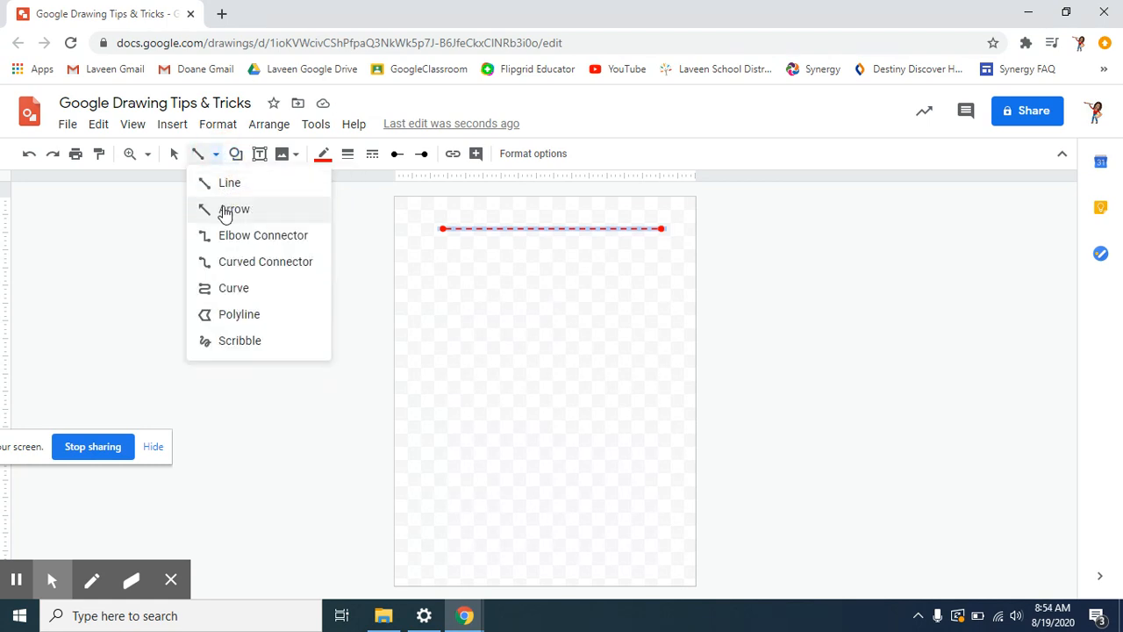
click(226, 210)
drag(439, 253, 642, 326)
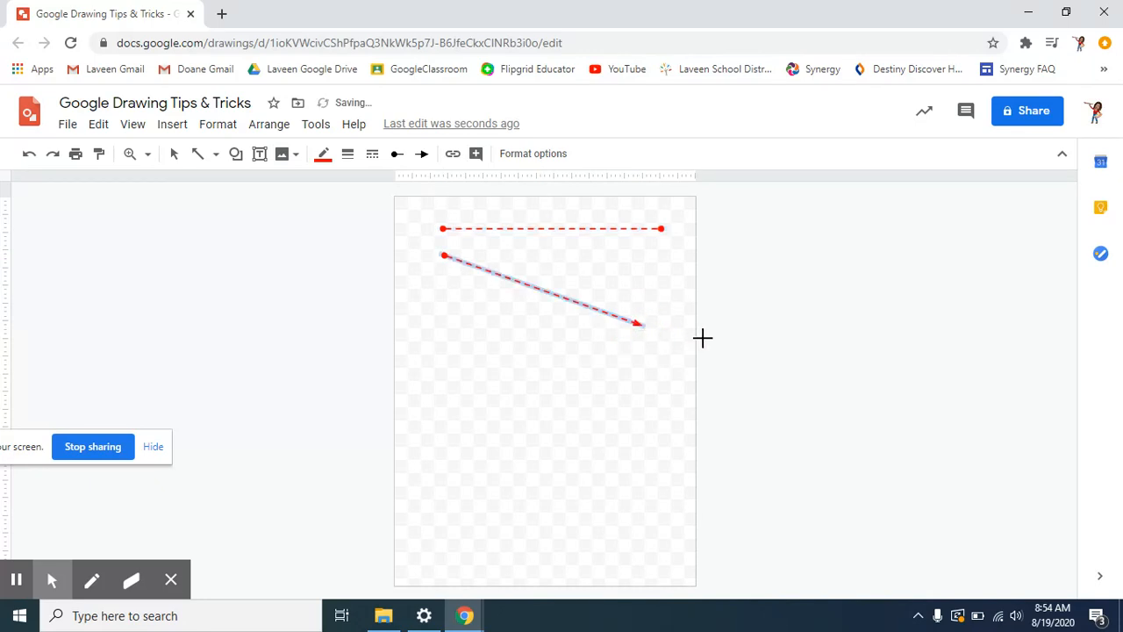
- Style the arrow orange, solid, 8px thick, with no dot at its start
click(349, 158)
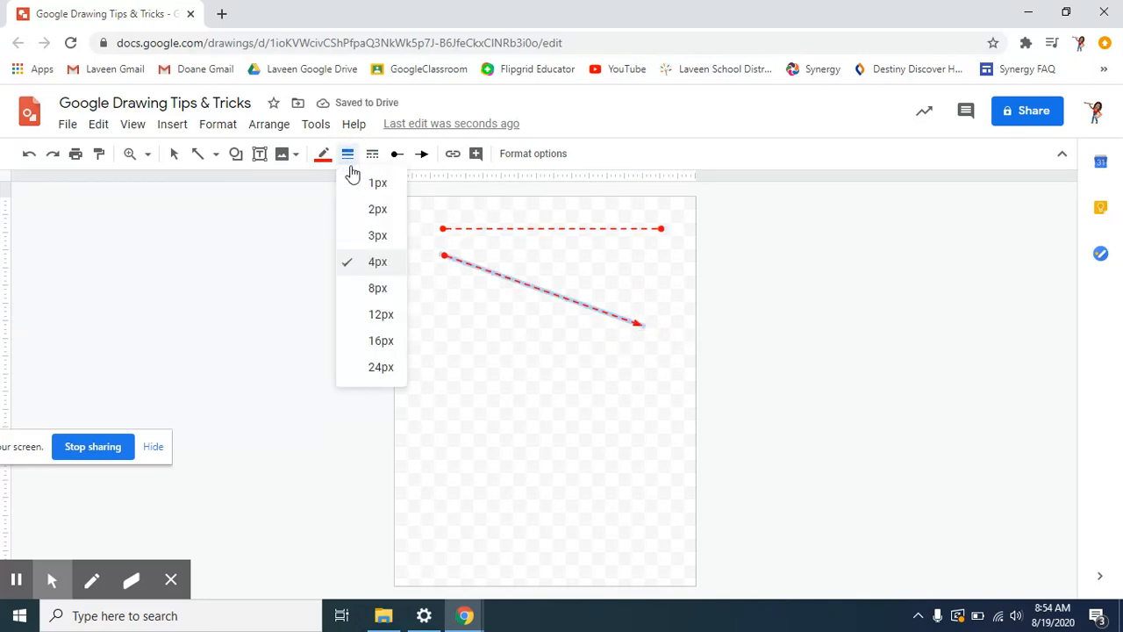
click(324, 158)
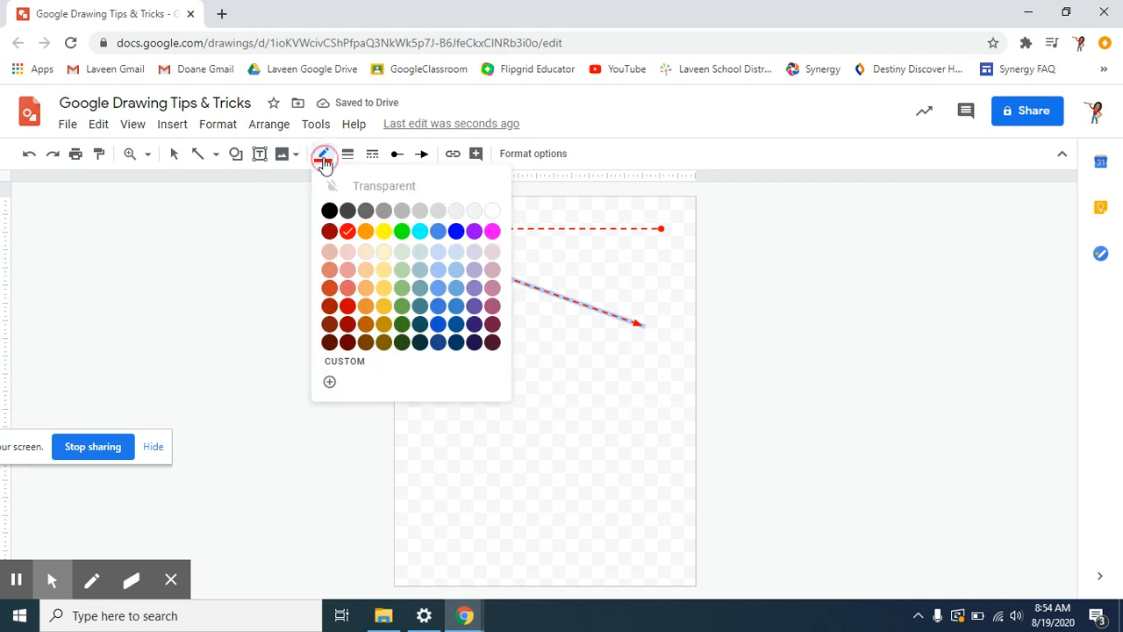
click(365, 234)
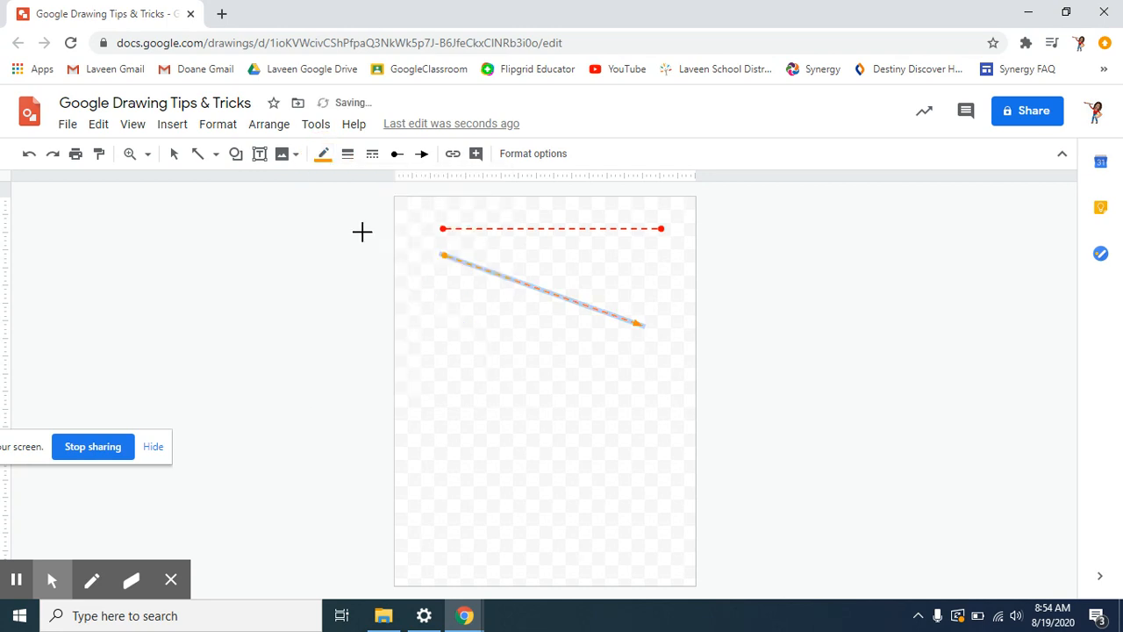
click(347, 155)
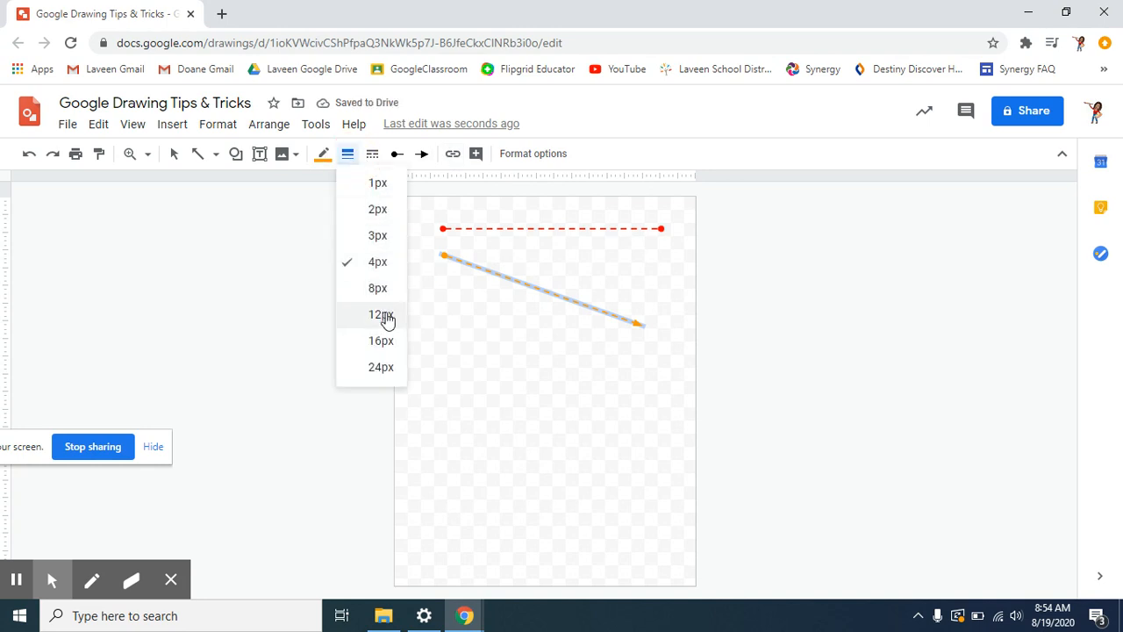
click(377, 210)
click(372, 154)
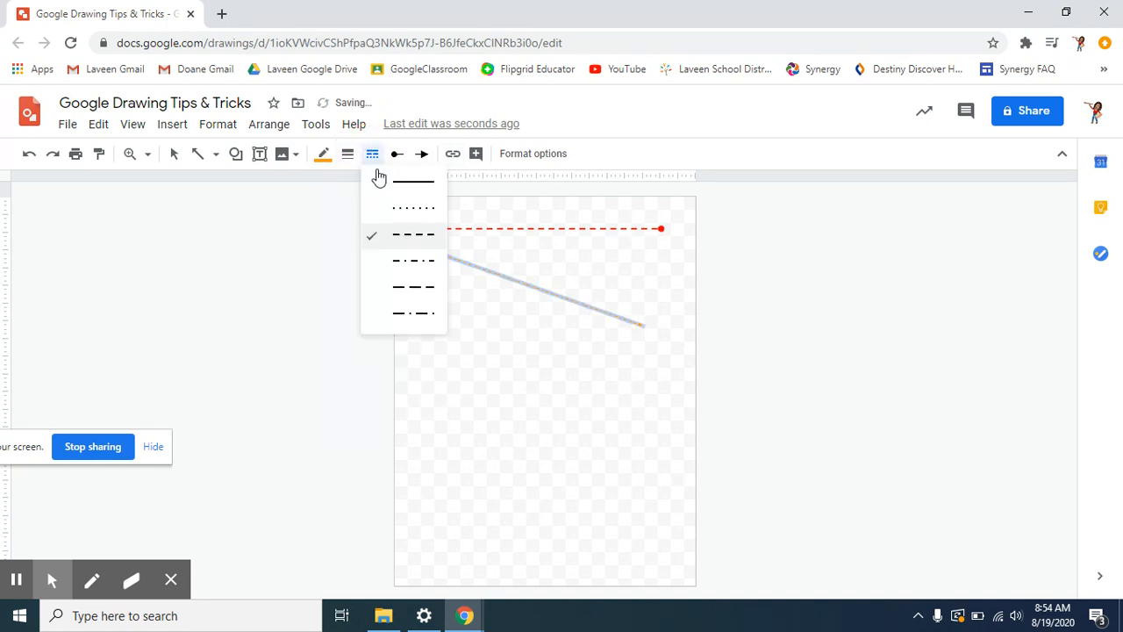
click(401, 181)
click(398, 155)
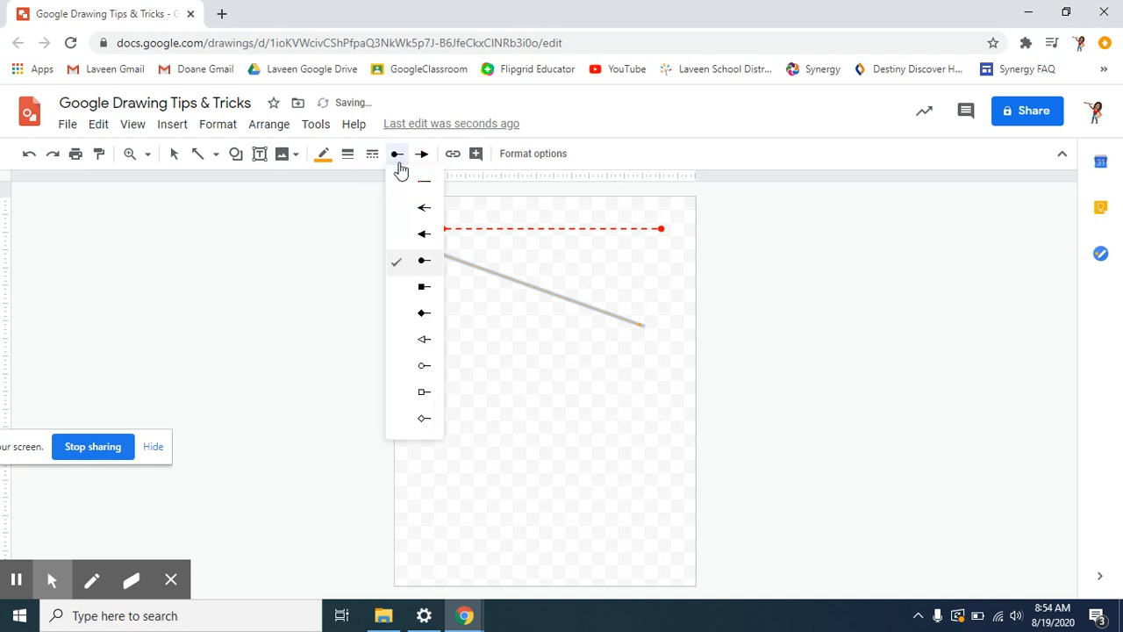
click(408, 181)
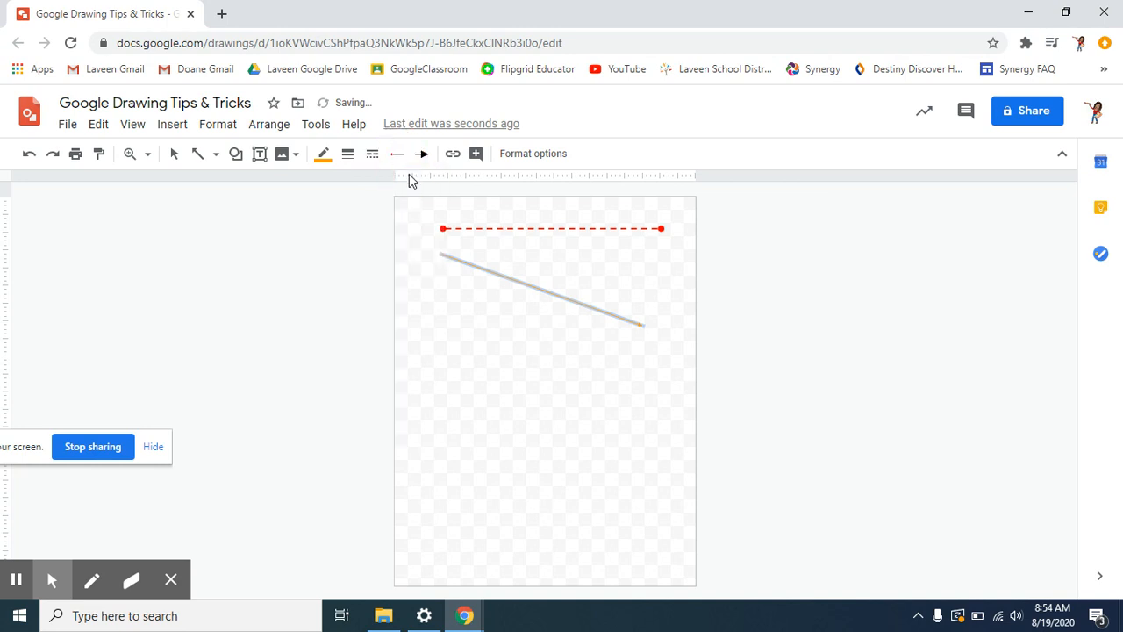
click(347, 153)
click(357, 293)
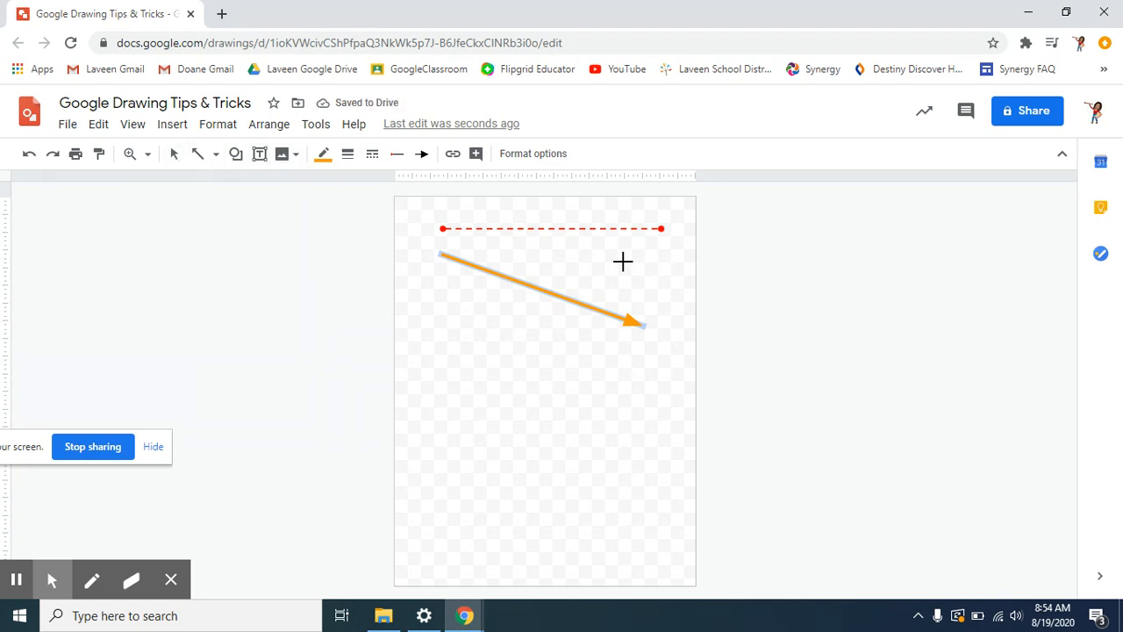
- Delete the extra arrow segment accidentally drawn from the arrow's tip
drag(628, 324, 712, 403)
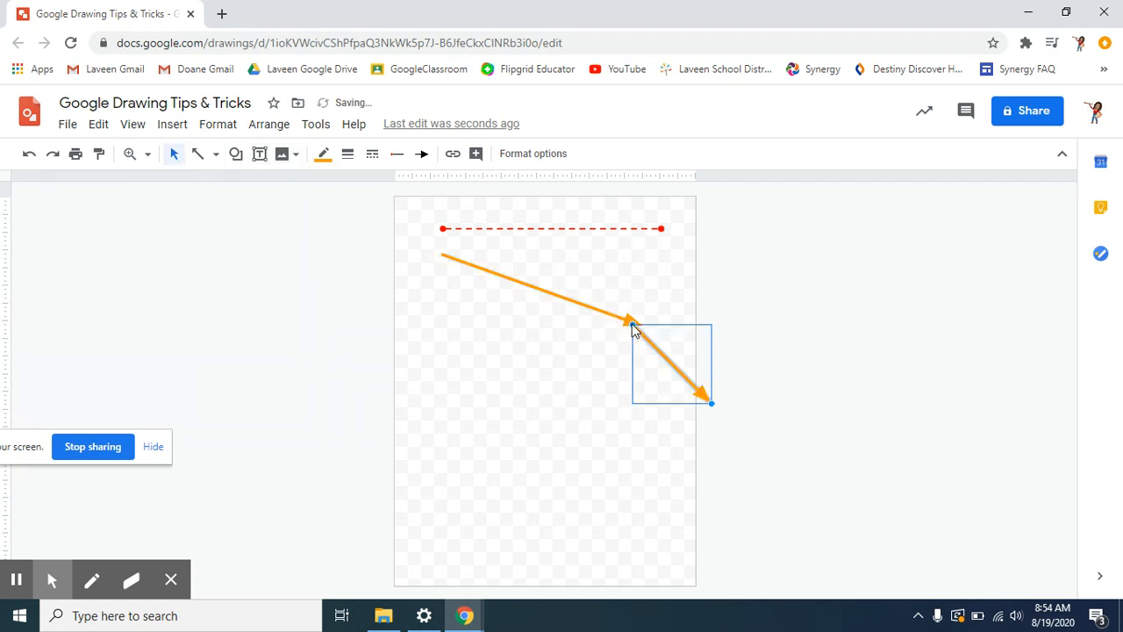
key(Delete)
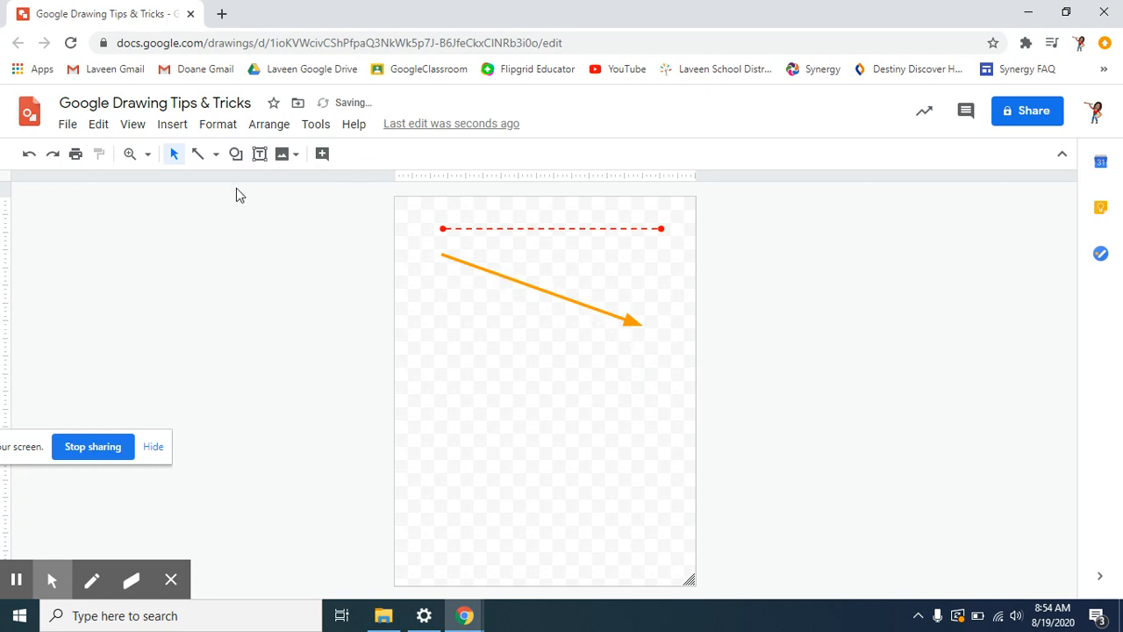
click(174, 156)
- Move the orange arrow lower and the red dashed line up to the page top
click(542, 290)
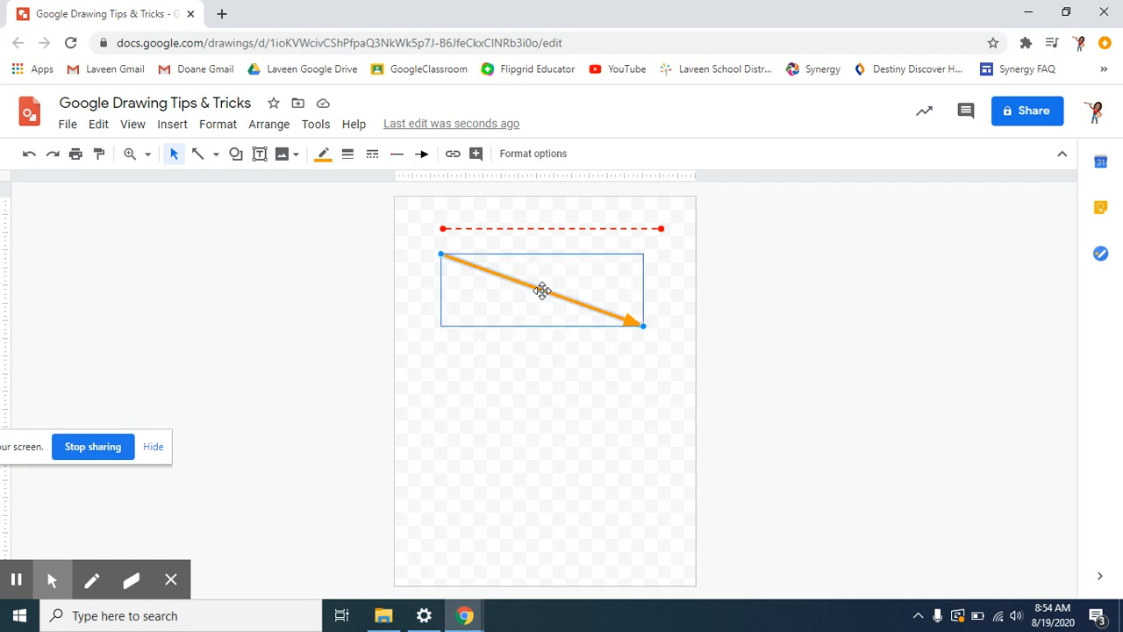
drag(542, 290, 552, 333)
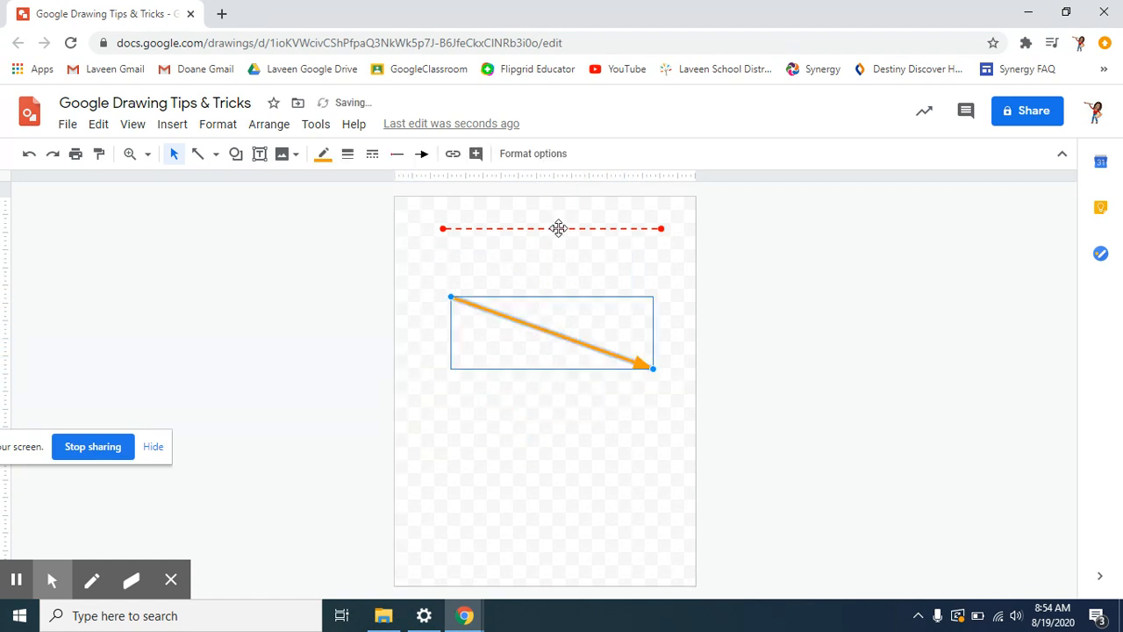
drag(558, 228, 522, 210)
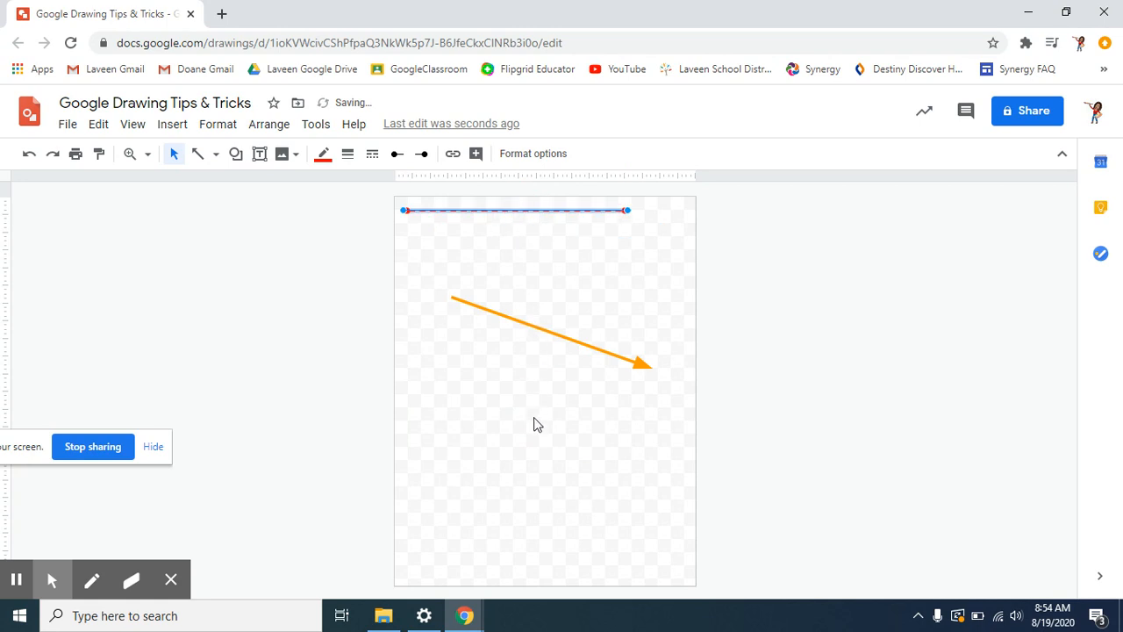
click(529, 371)
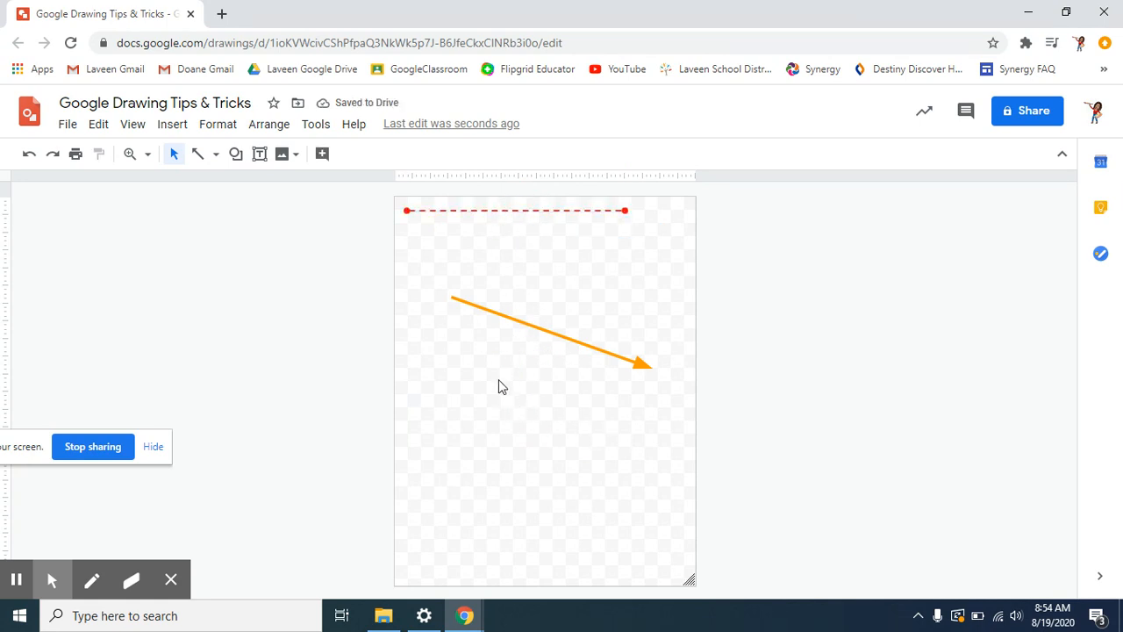
- Shift the line and arrow together, then place the arrow just under the dashed line
drag(498, 380, 462, 201)
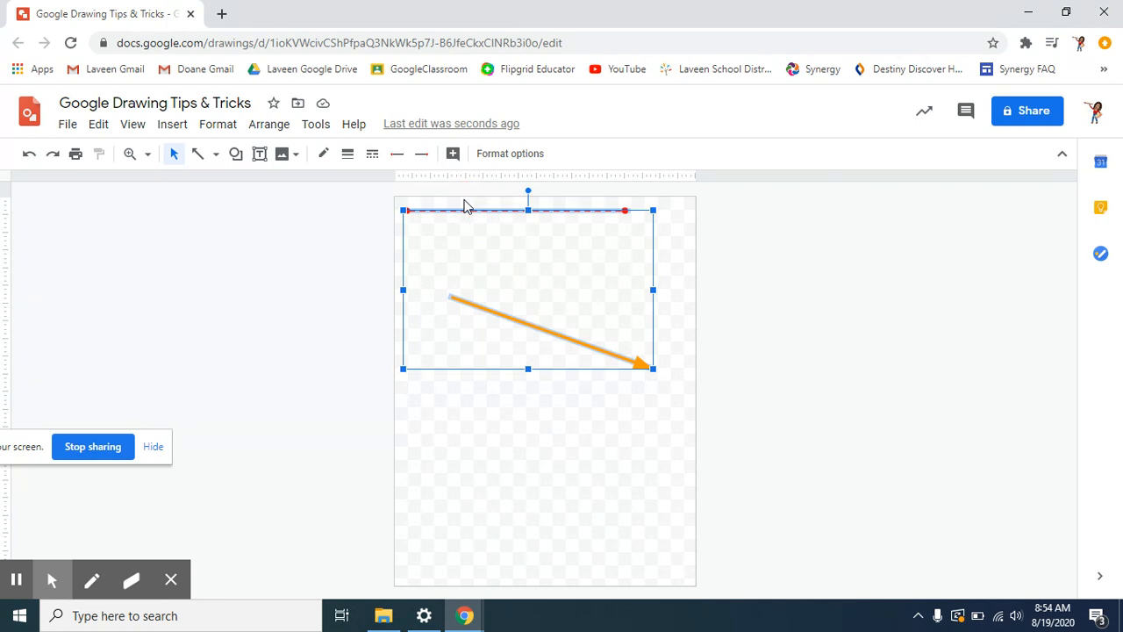
drag(582, 341, 604, 333)
click(775, 327)
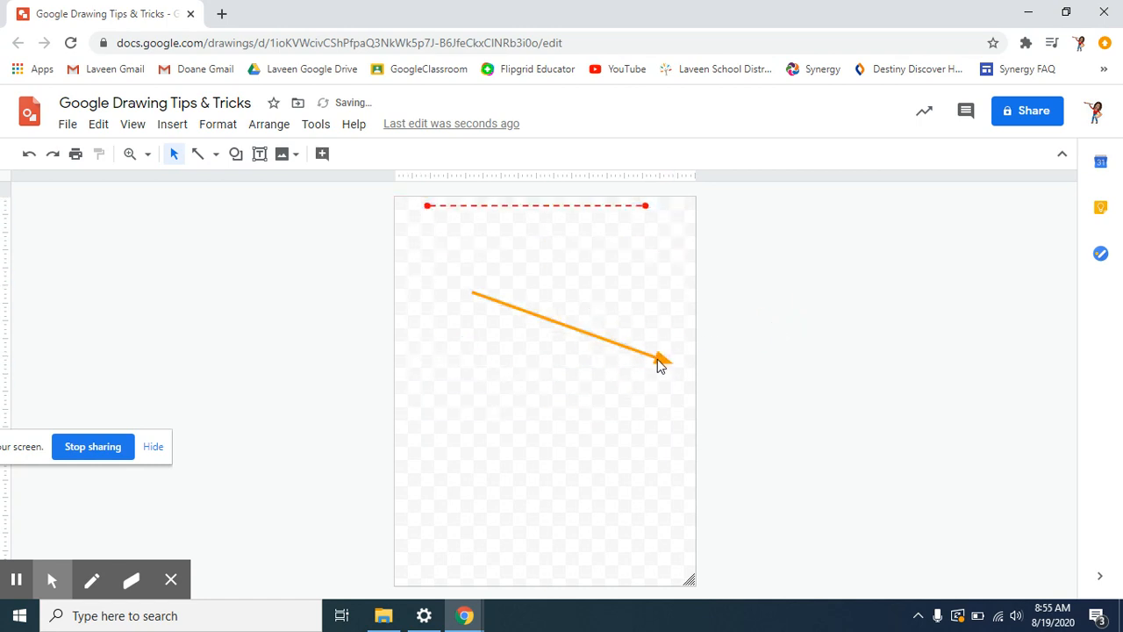
drag(659, 358, 622, 291)
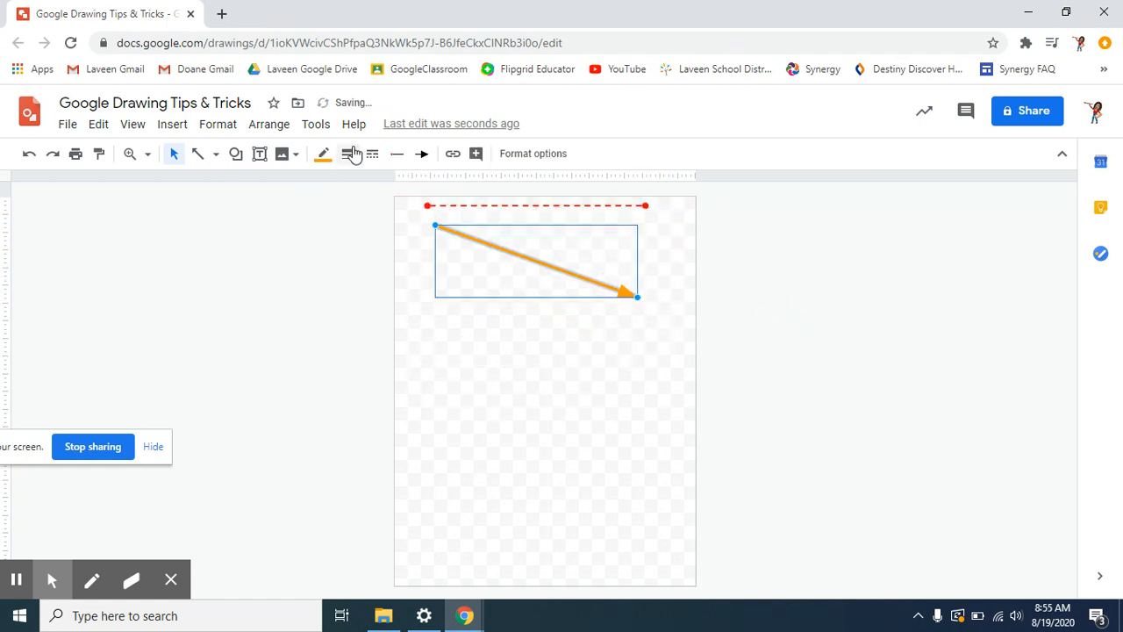
click(216, 155)
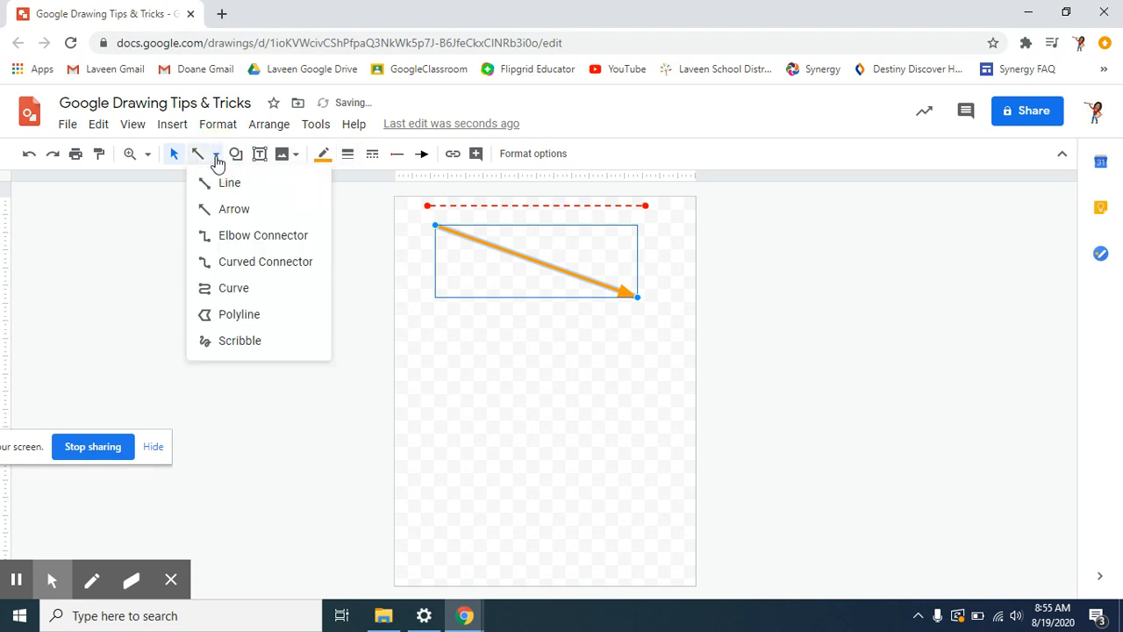
click(234, 237)
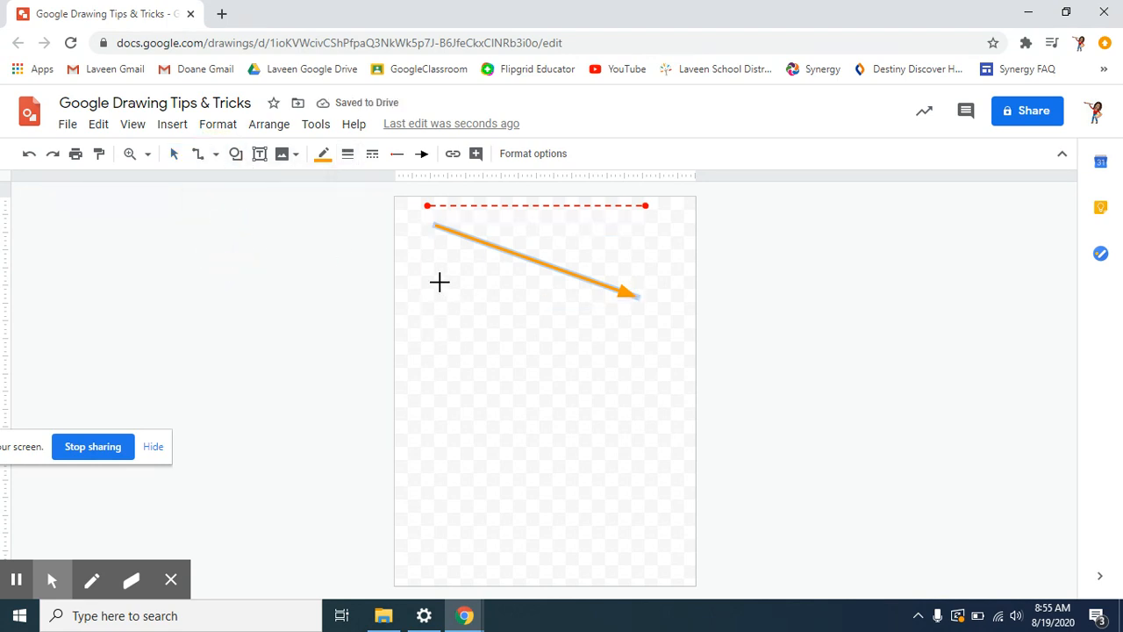
drag(424, 283, 504, 285)
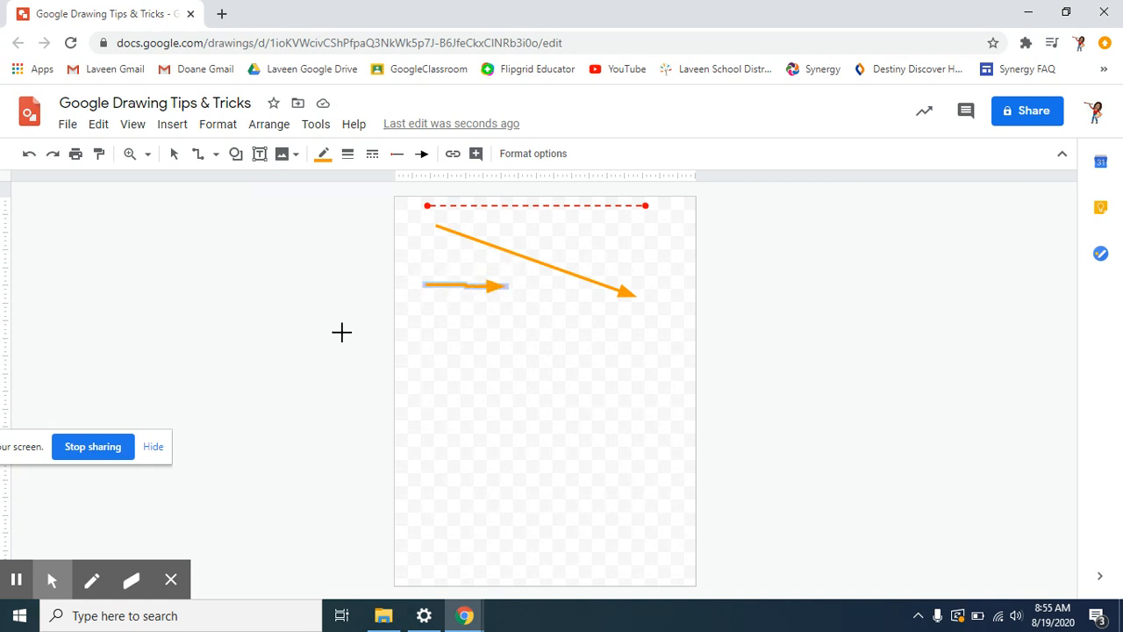
click(174, 154)
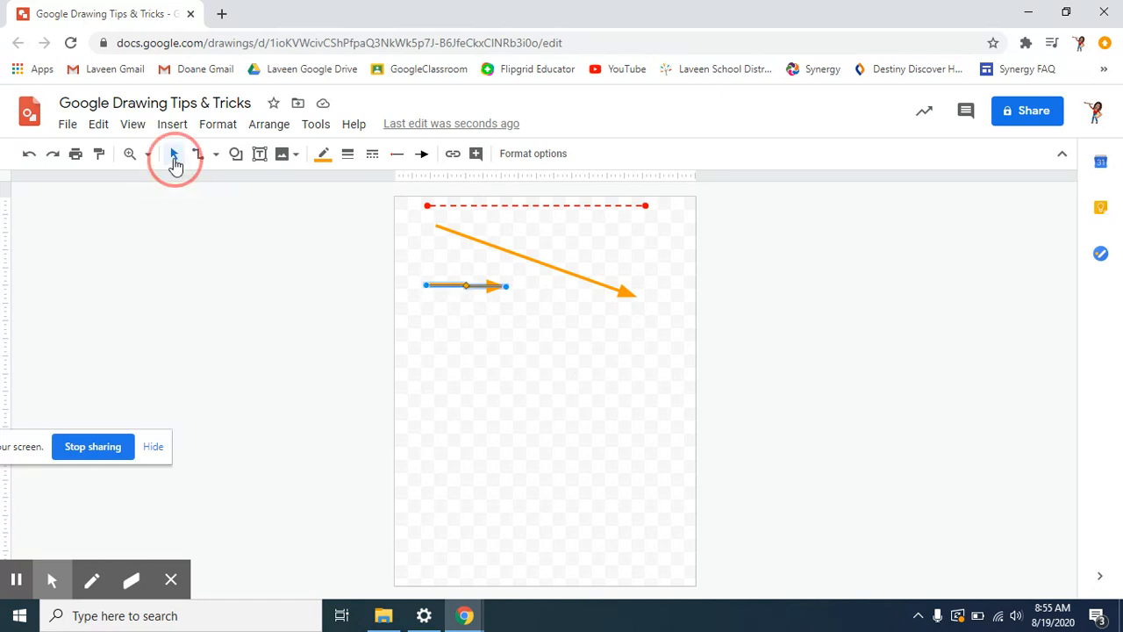
click(507, 352)
click(452, 285)
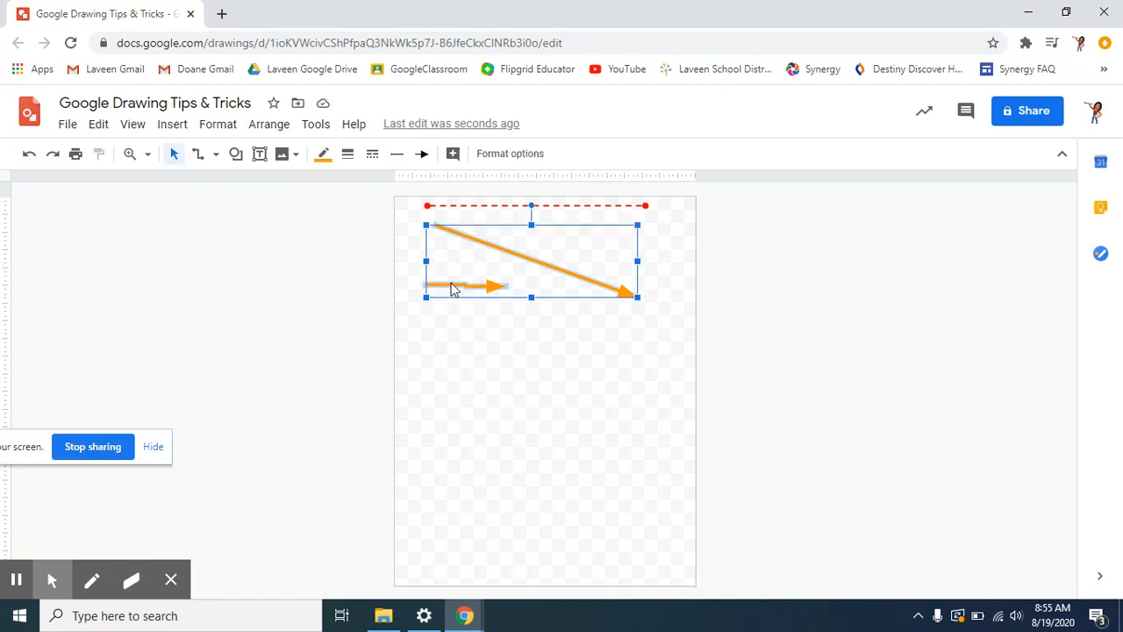
click(513, 357)
click(423, 274)
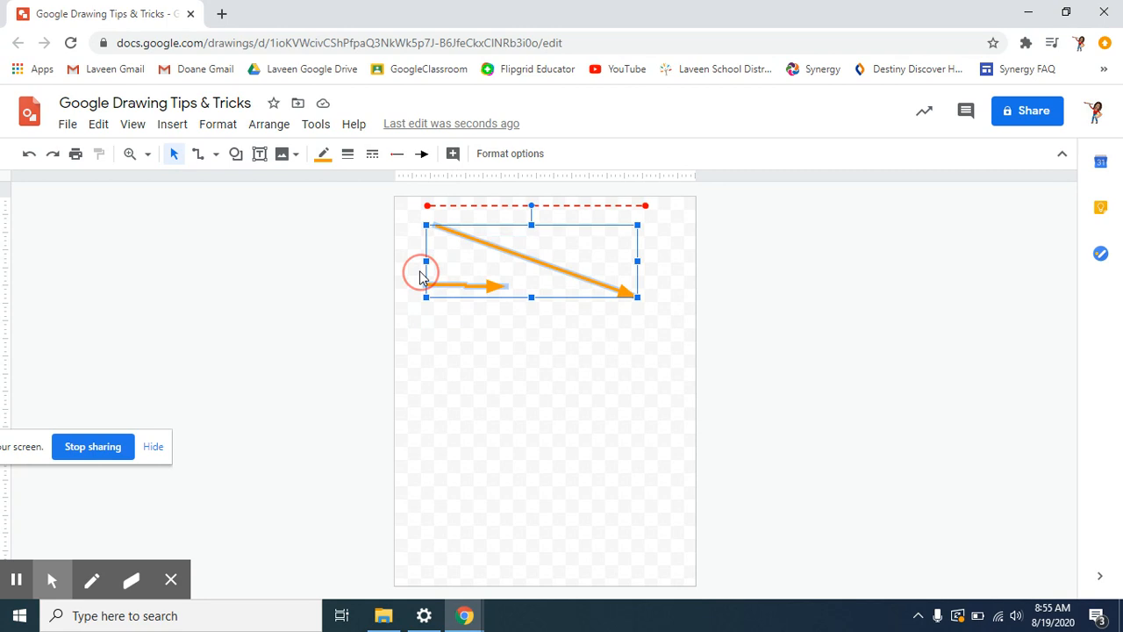
click(449, 333)
click(490, 290)
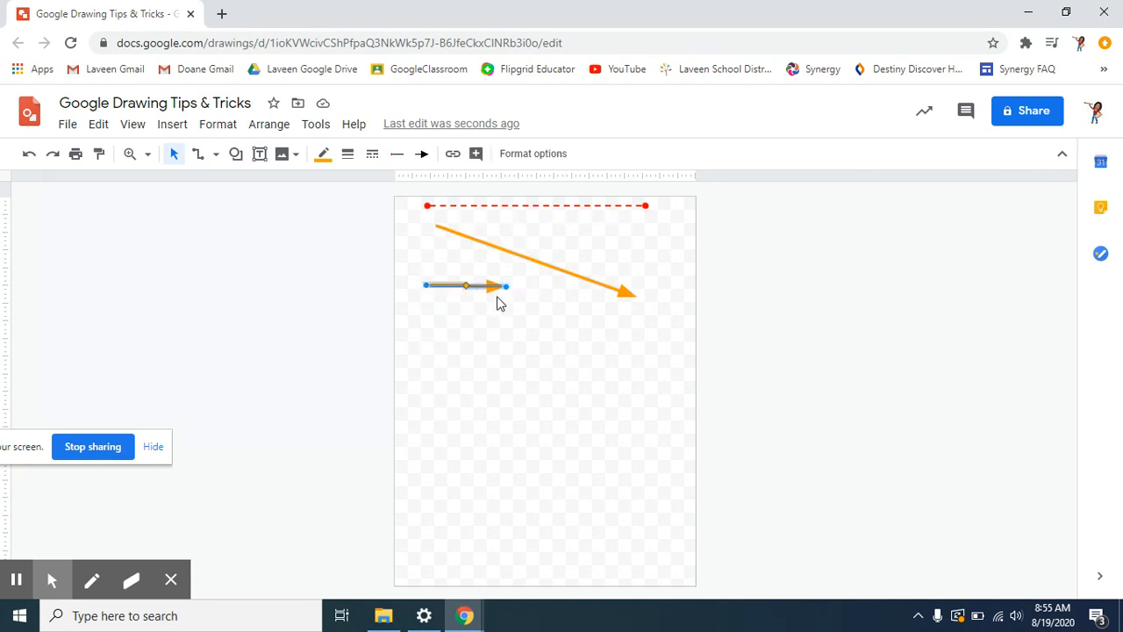
key(Delete)
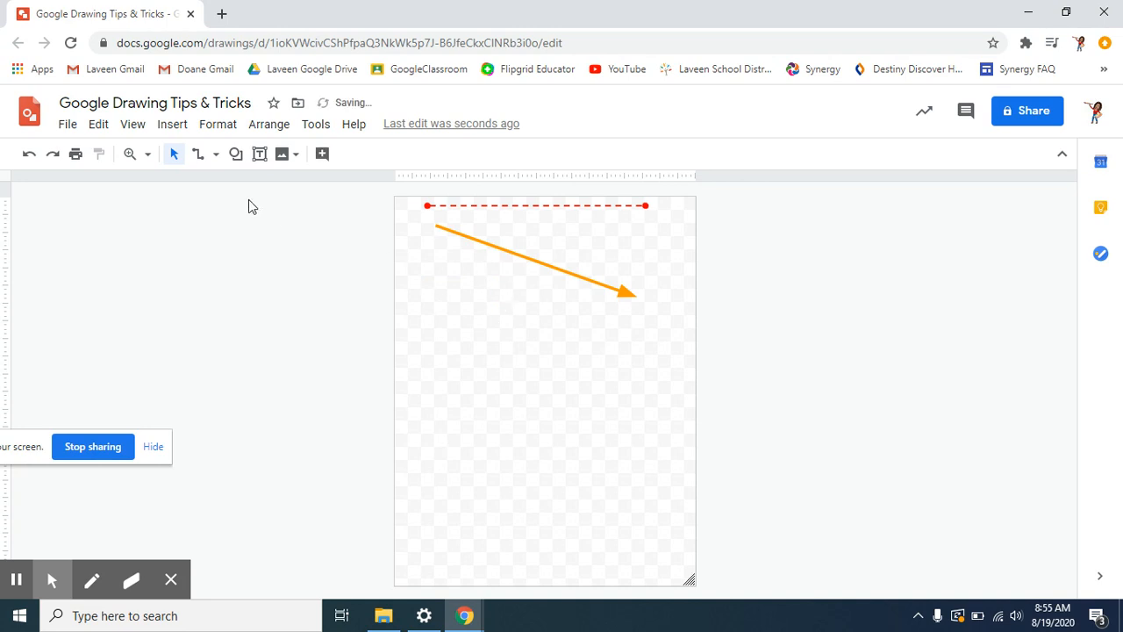
- Draw an elbow connector on the left of the page, coloured gold at 16px
click(200, 157)
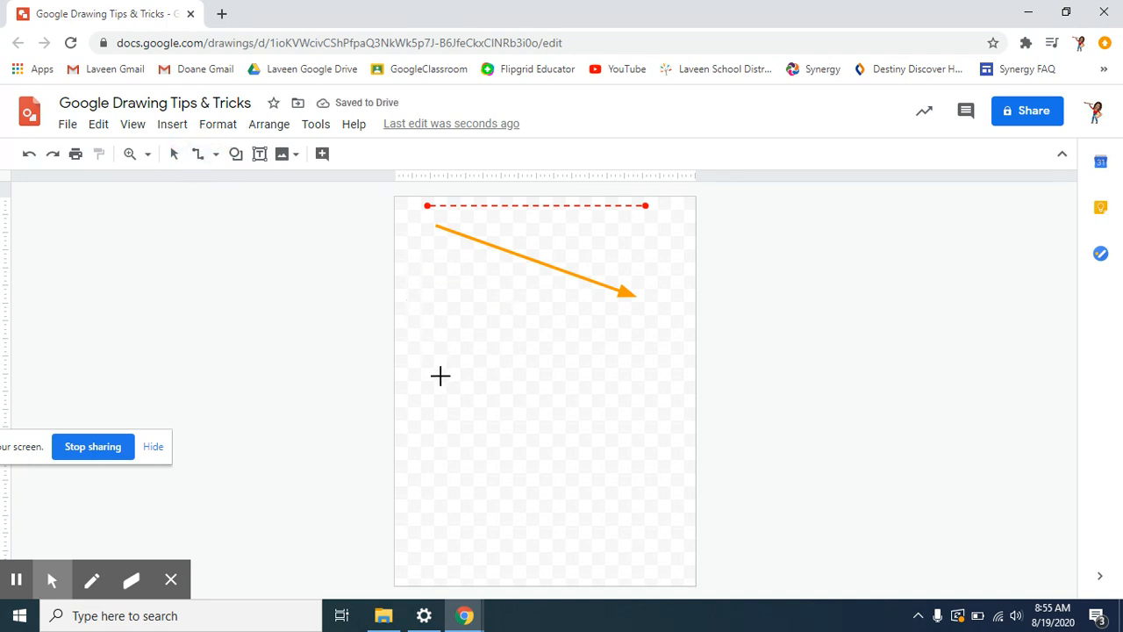
mouse_move(428, 387)
mouse_down()
mouse_move(552, 369)
mouse_move(521, 326)
mouse_move(462, 312)
mouse_move(559, 336)
mouse_move(488, 307)
mouse_move(546, 326)
mouse_move(490, 309)
mouse_move(535, 319)
mouse_move(494, 313)
mouse_move(524, 316)
mouse_up()
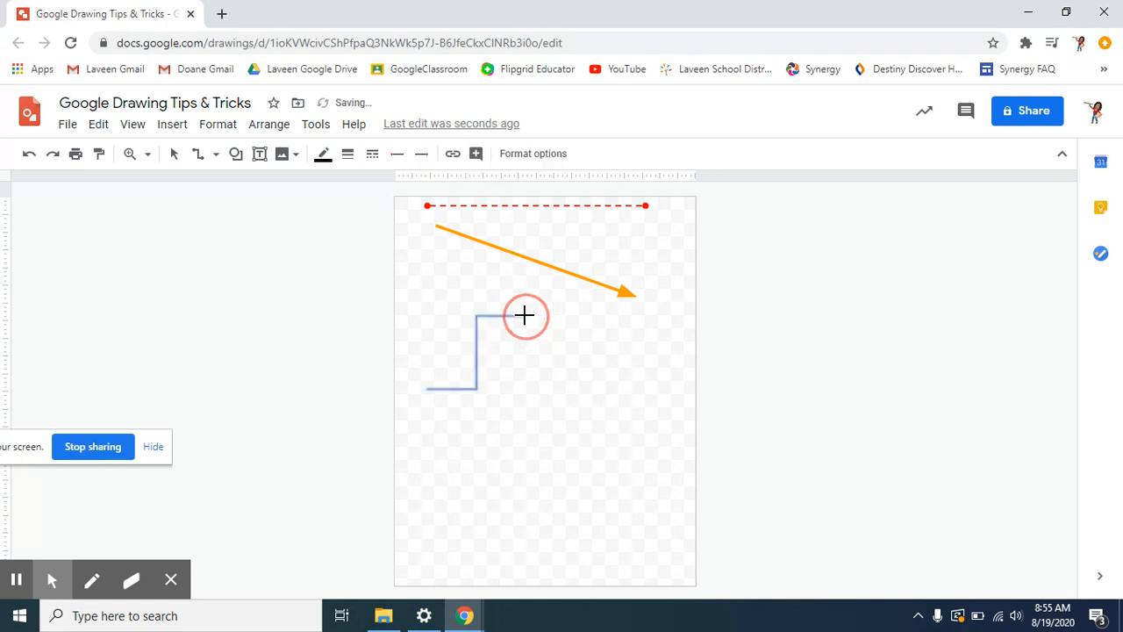
click(324, 158)
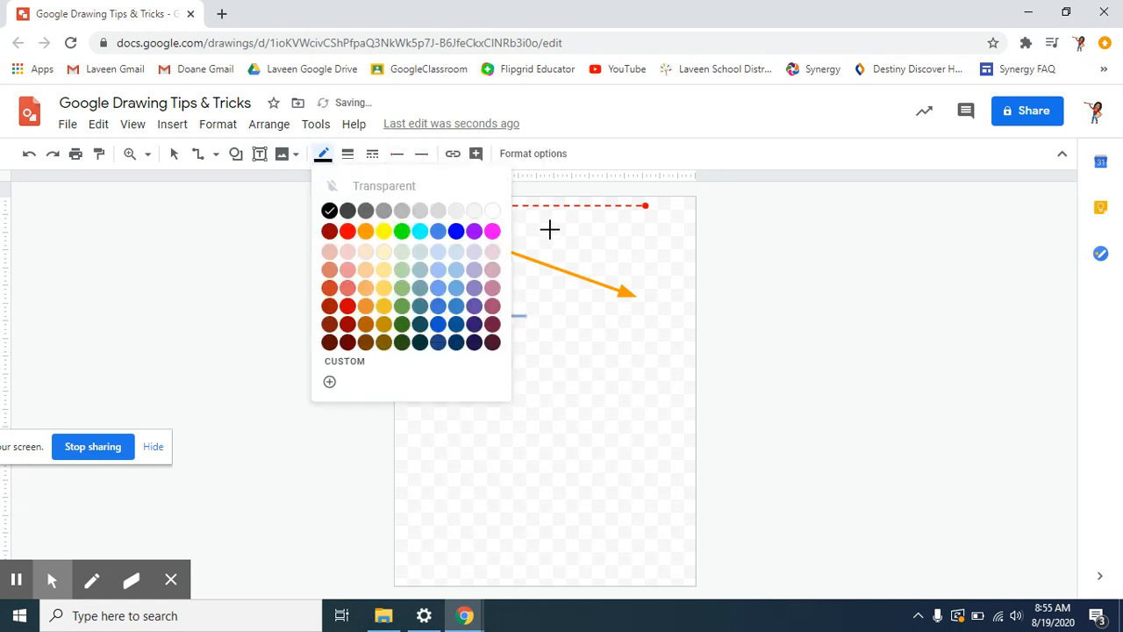
click(383, 309)
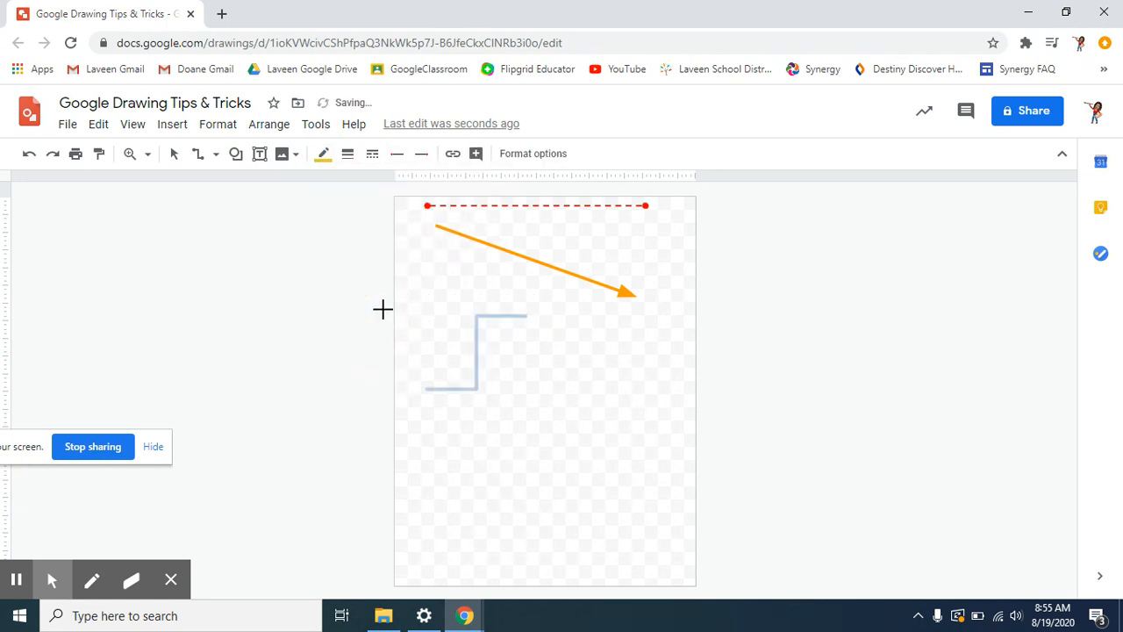
click(348, 164)
click(377, 345)
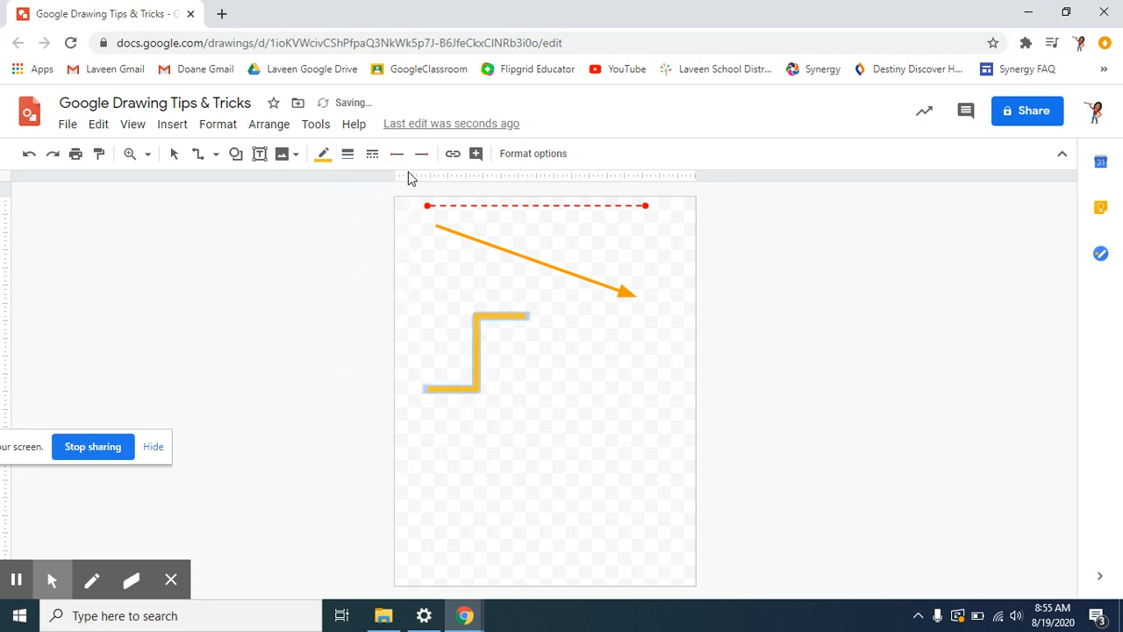
- Make the connector dashed and thin it to 3px
click(372, 158)
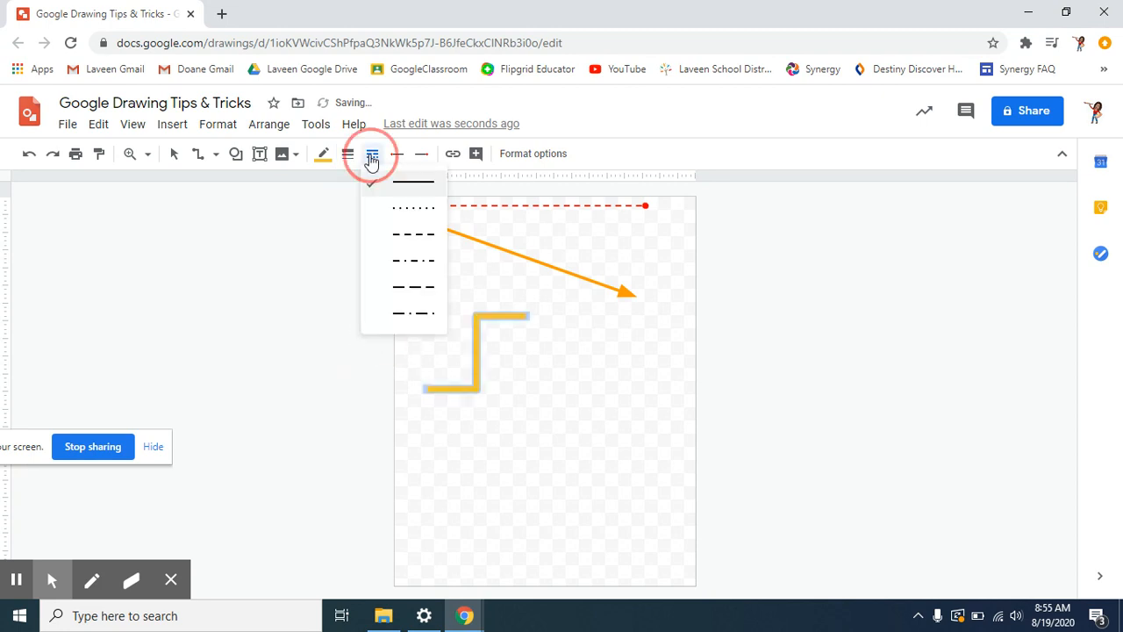
click(417, 233)
click(348, 153)
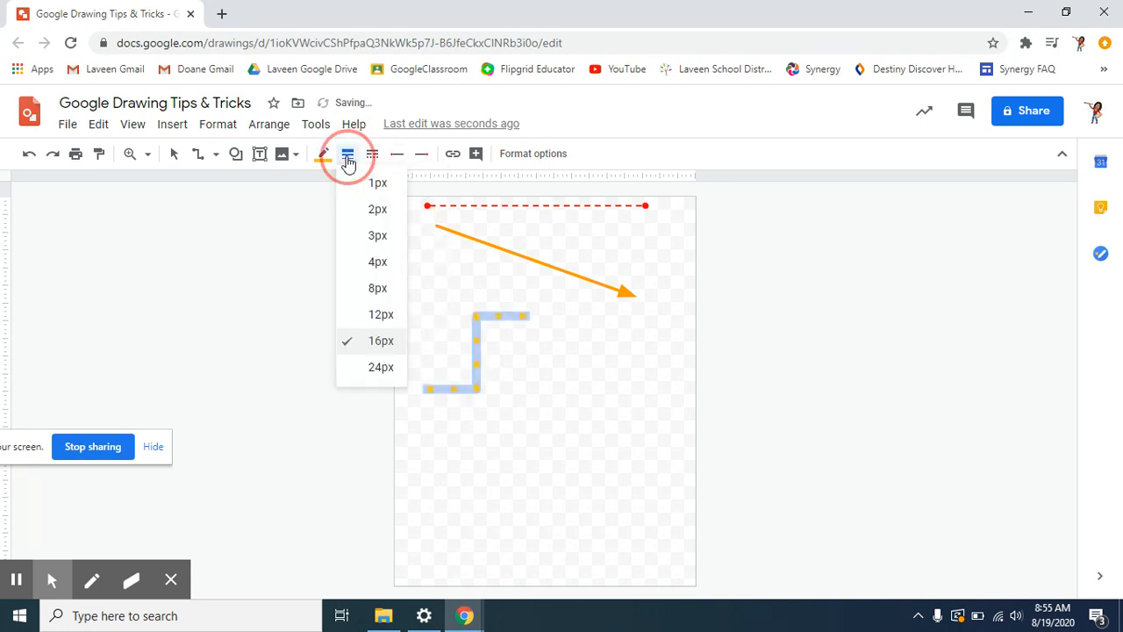
click(369, 235)
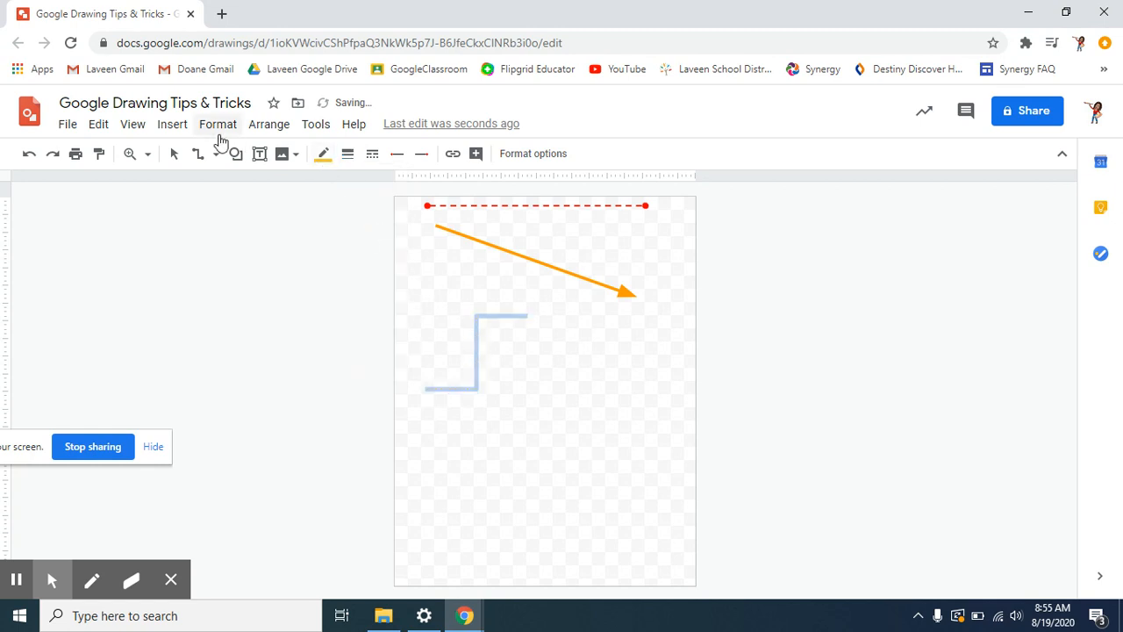
- Drag and arrow-key nudge the connector into place beneath the orange arrow
click(174, 153)
drag(478, 375, 448, 314)
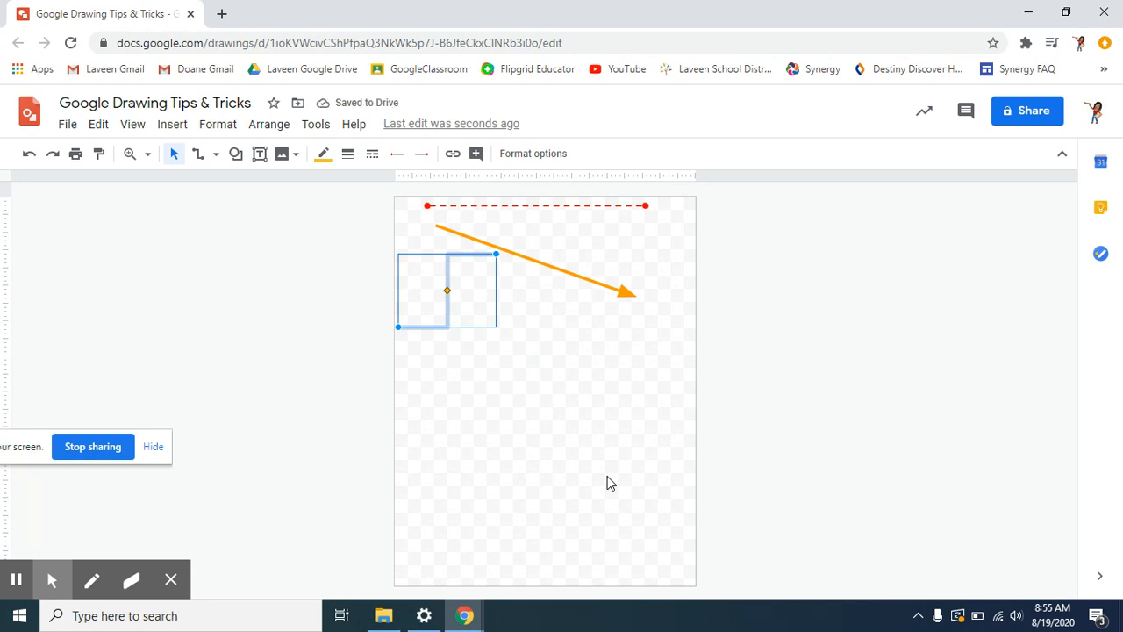
key(Left)
key(Left)
key(Down)
key(Down)
key(Right)
key(Right)
key(Right)
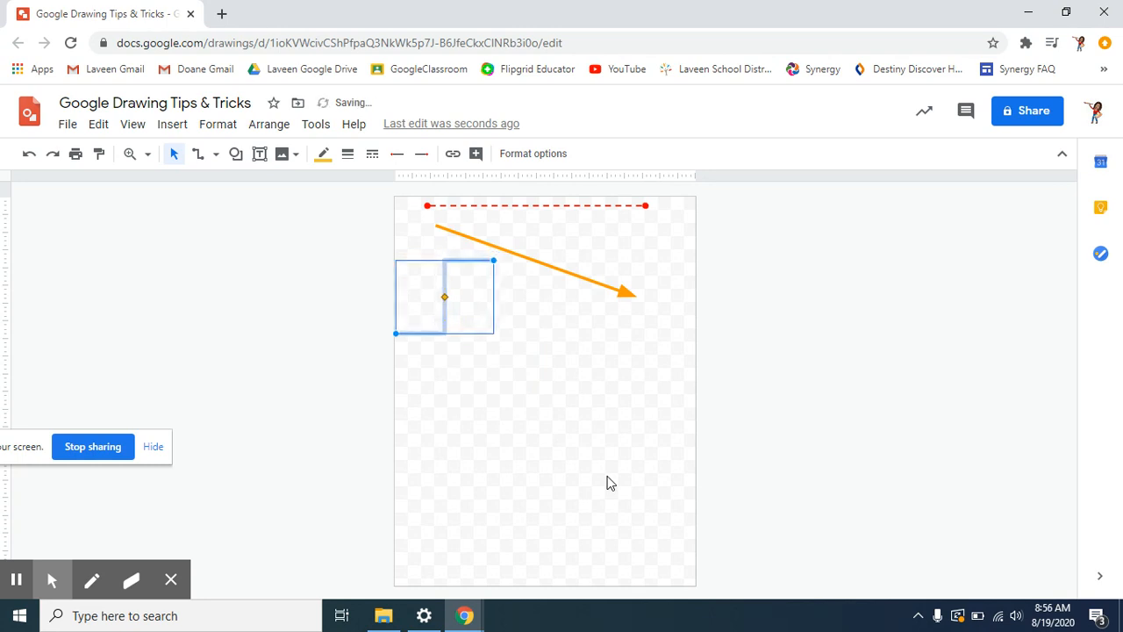
key(Up)
key(Up)
key(Up)
key(Right)
key(Right)
key(Right)
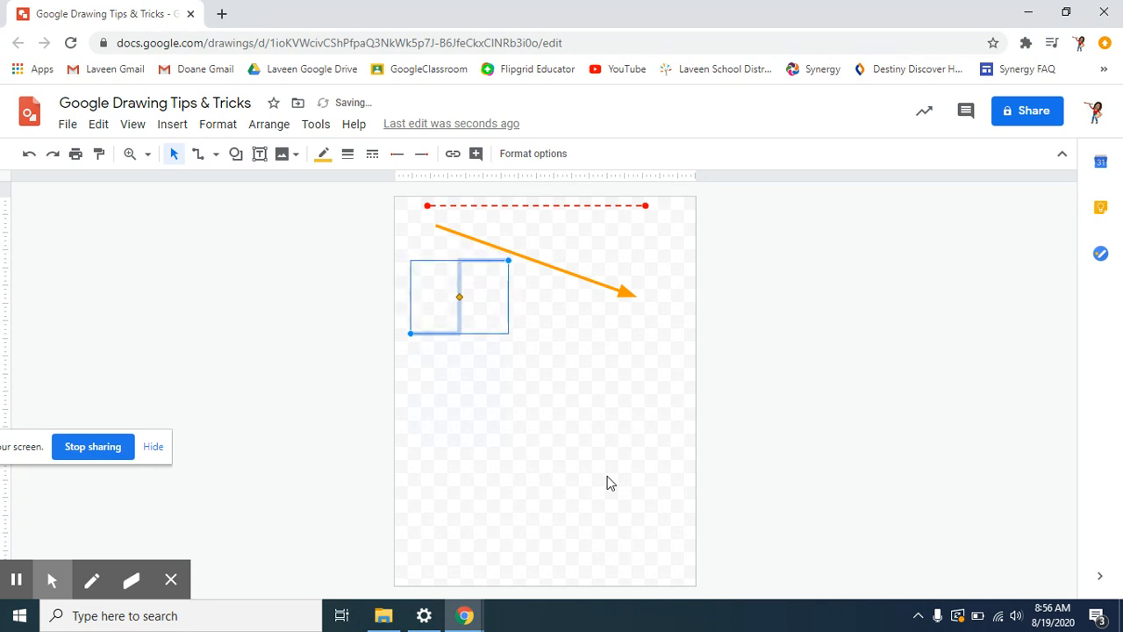
key(Up)
key(Up)
key(Up)
key(Up)
key(Right)
key(Right)
key(Up)
key(Up)
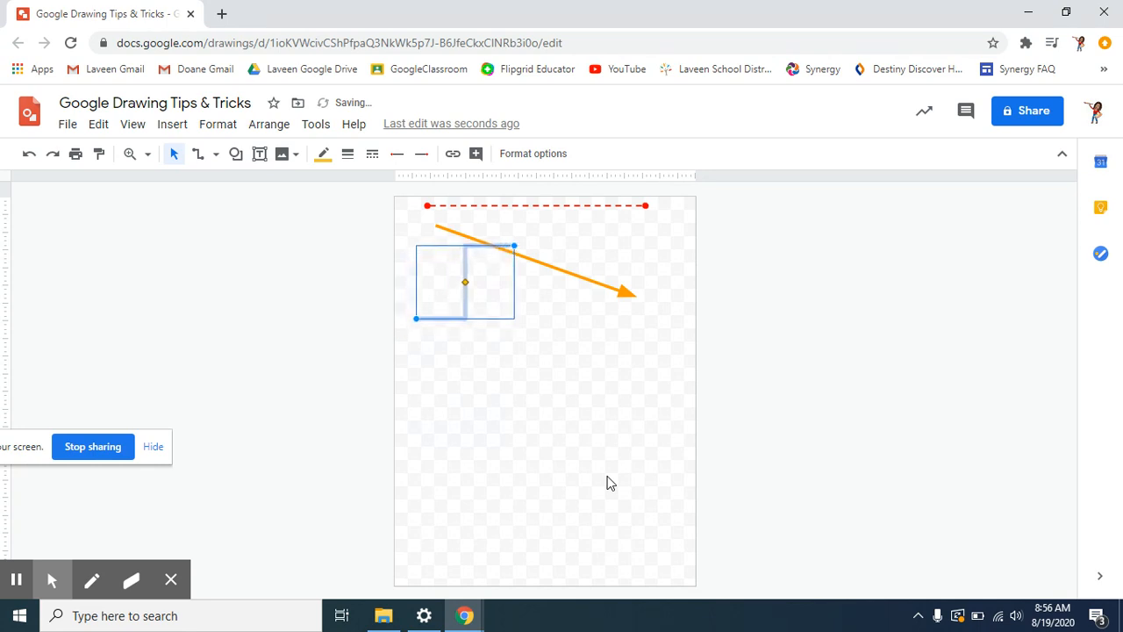
key(Up)
key(Up)
key(Right)
key(Right)
click(641, 471)
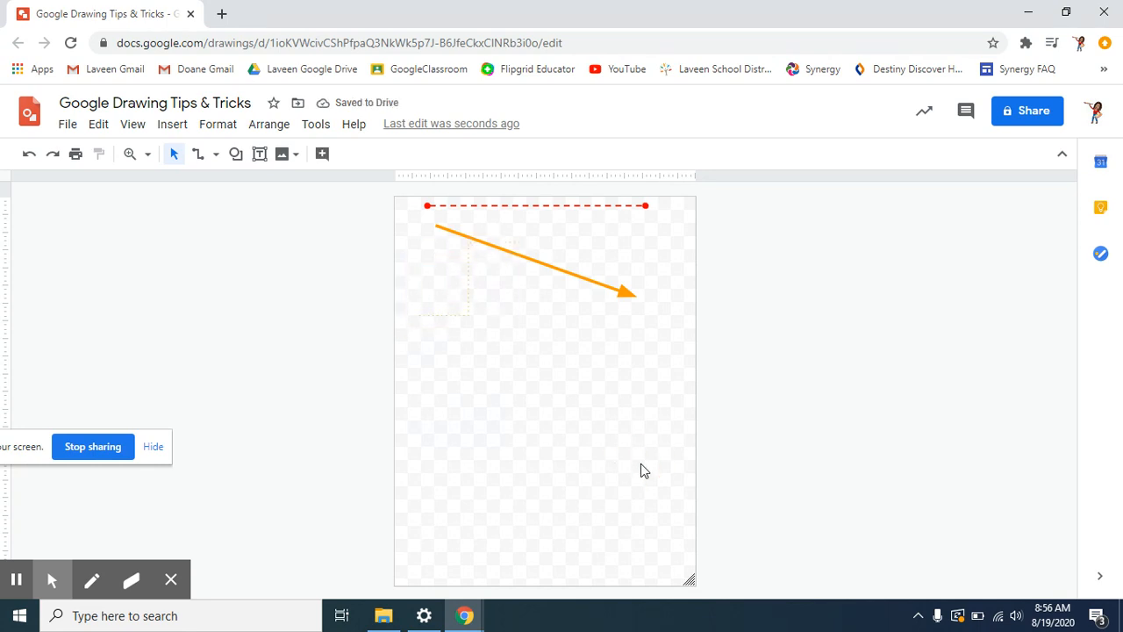
- Draw a curved connector in the lower middle of the page and select it
click(215, 154)
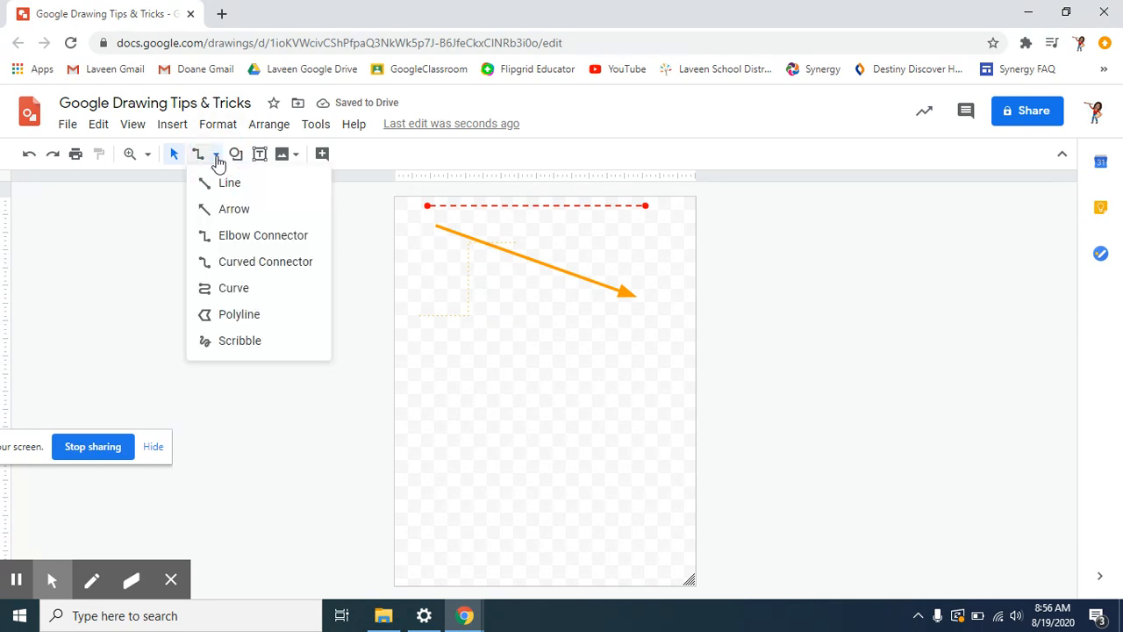
click(249, 263)
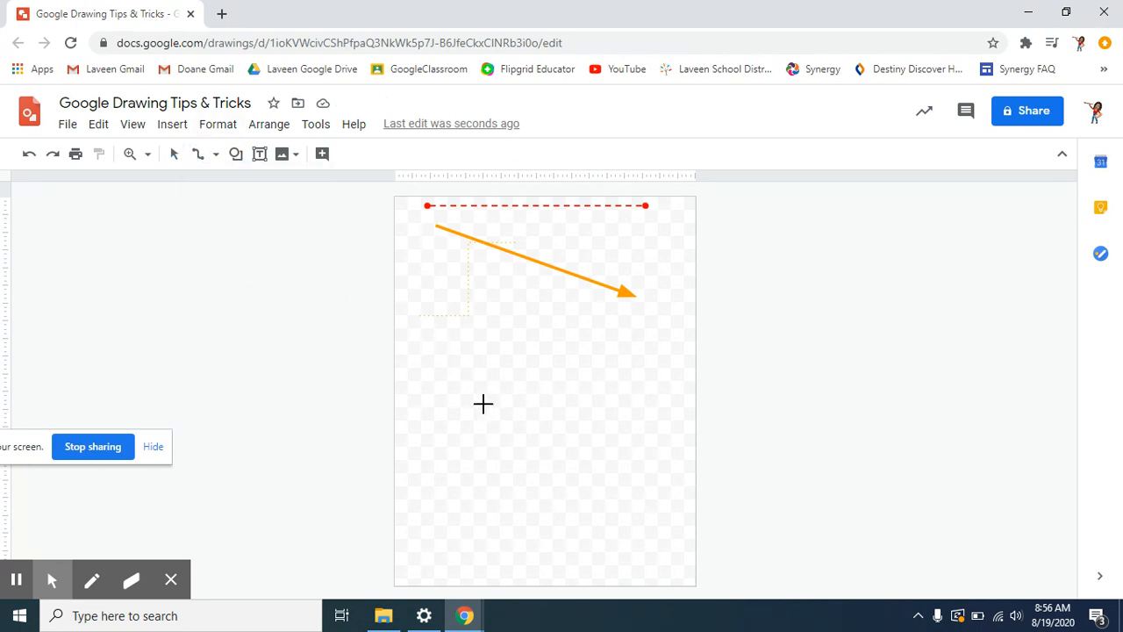
mouse_move(453, 424)
mouse_down()
mouse_move(514, 356)
mouse_move(564, 330)
mouse_move(579, 361)
mouse_move(551, 332)
mouse_up()
click(174, 153)
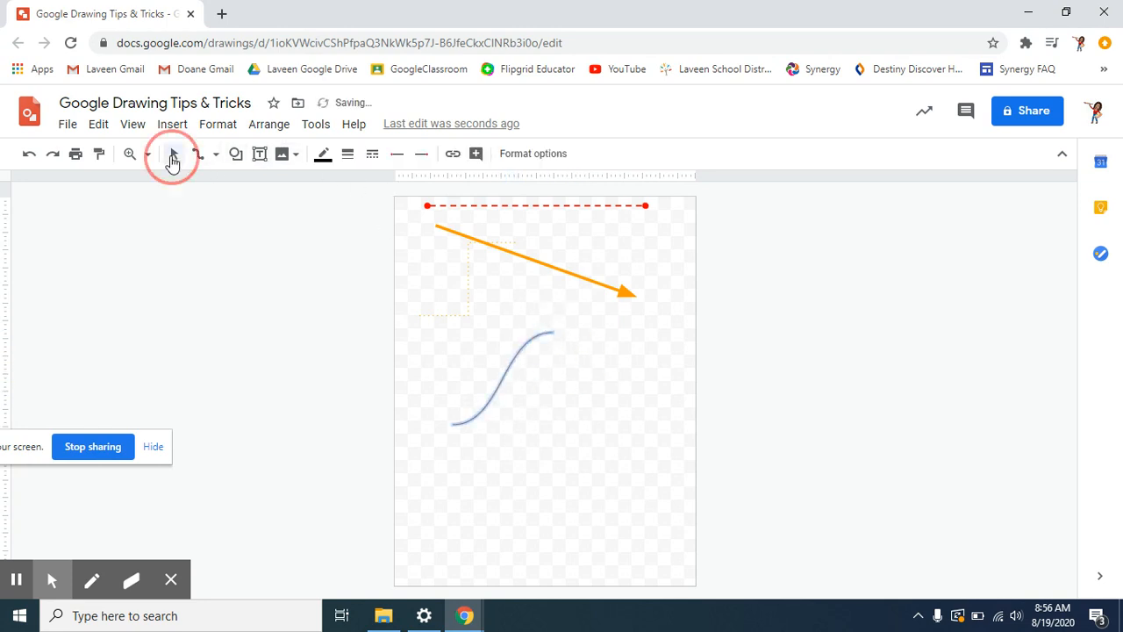
click(544, 344)
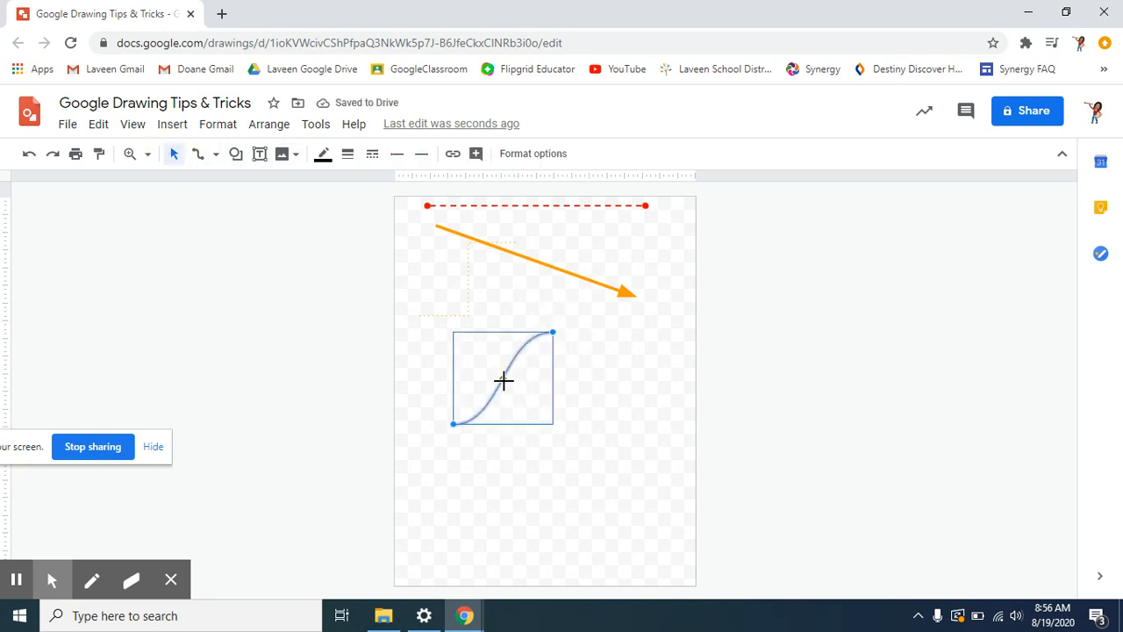
- Bend the connector into an S-curve whose top meets the orange arrow's tip
drag(506, 378, 653, 454)
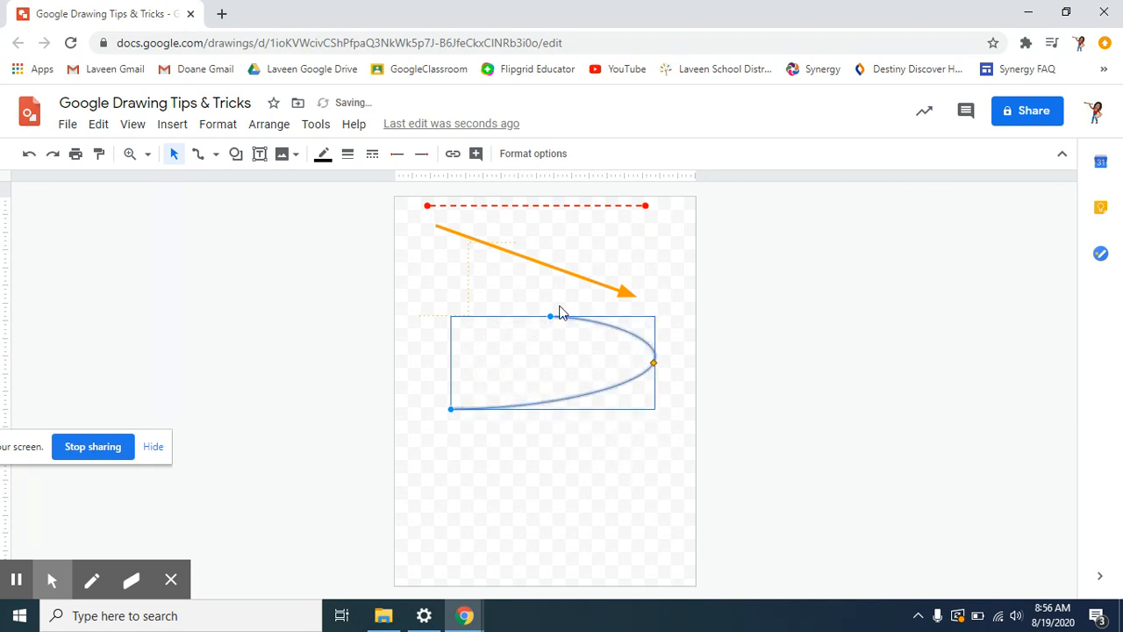
drag(549, 314, 548, 311)
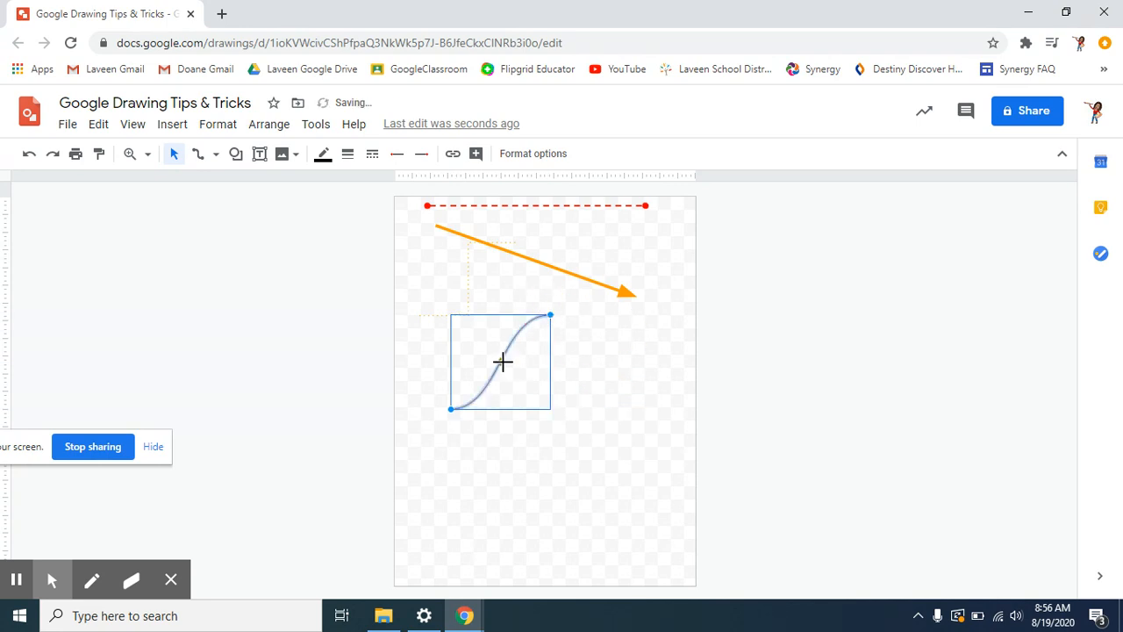
drag(502, 361, 604, 399)
drag(550, 313, 547, 268)
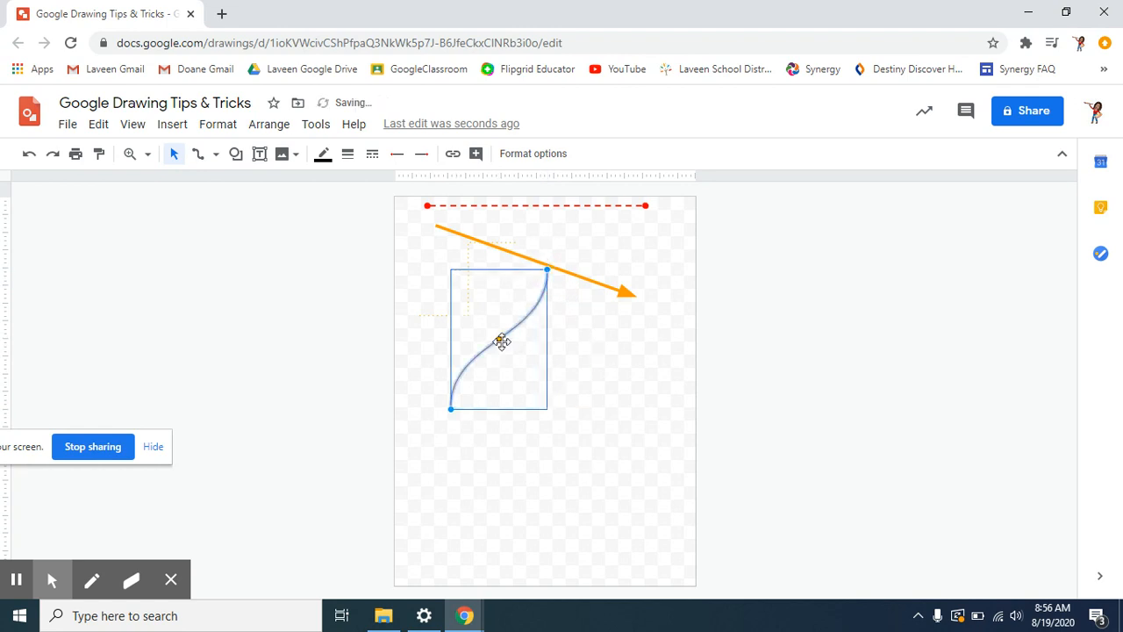
drag(501, 342, 579, 374)
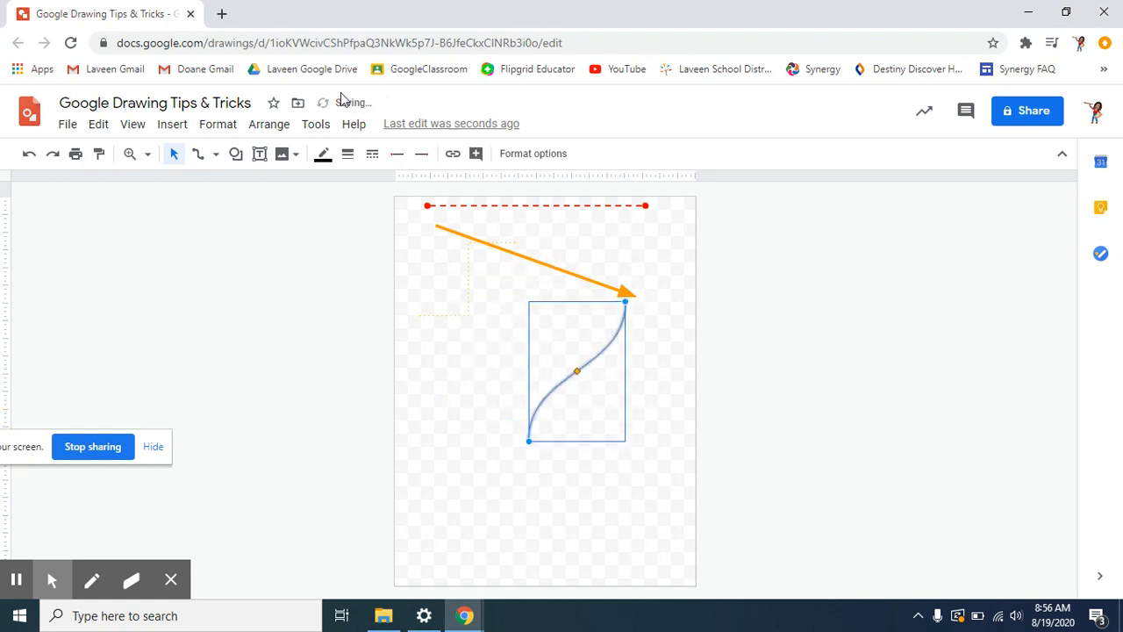
- Colour the curve green at 12px and move it up and to the right
click(324, 152)
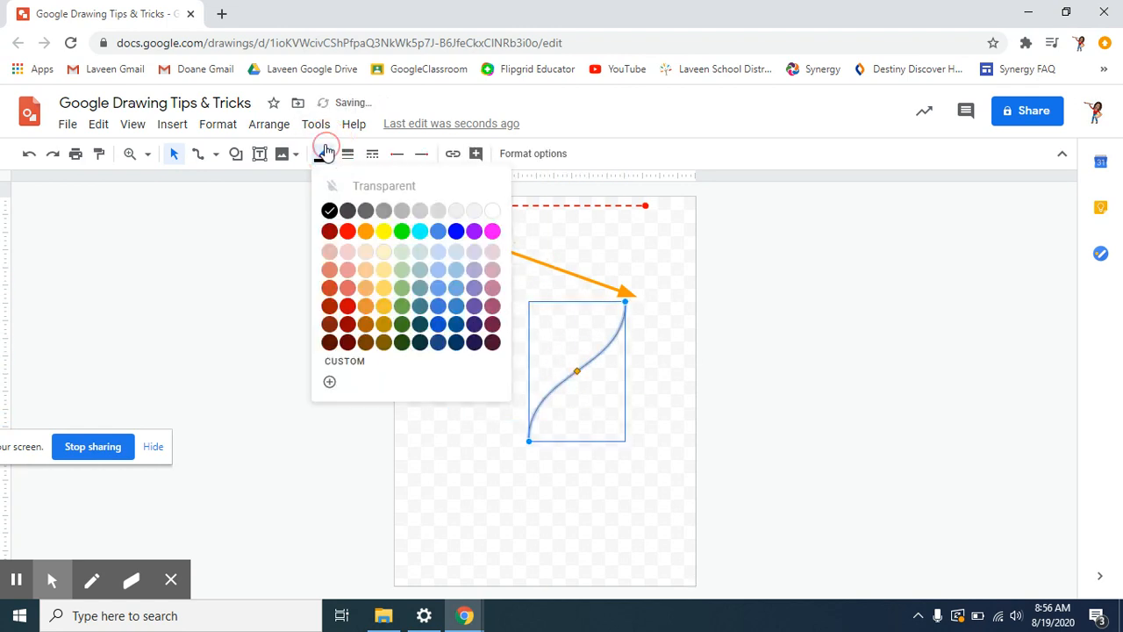
click(404, 309)
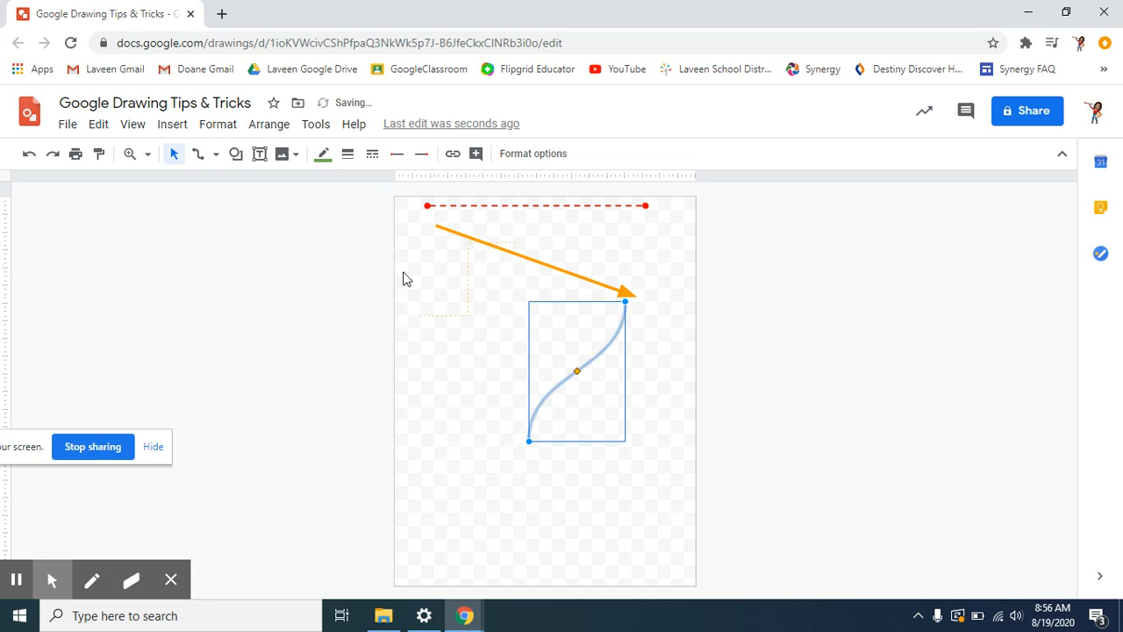
click(348, 164)
click(378, 313)
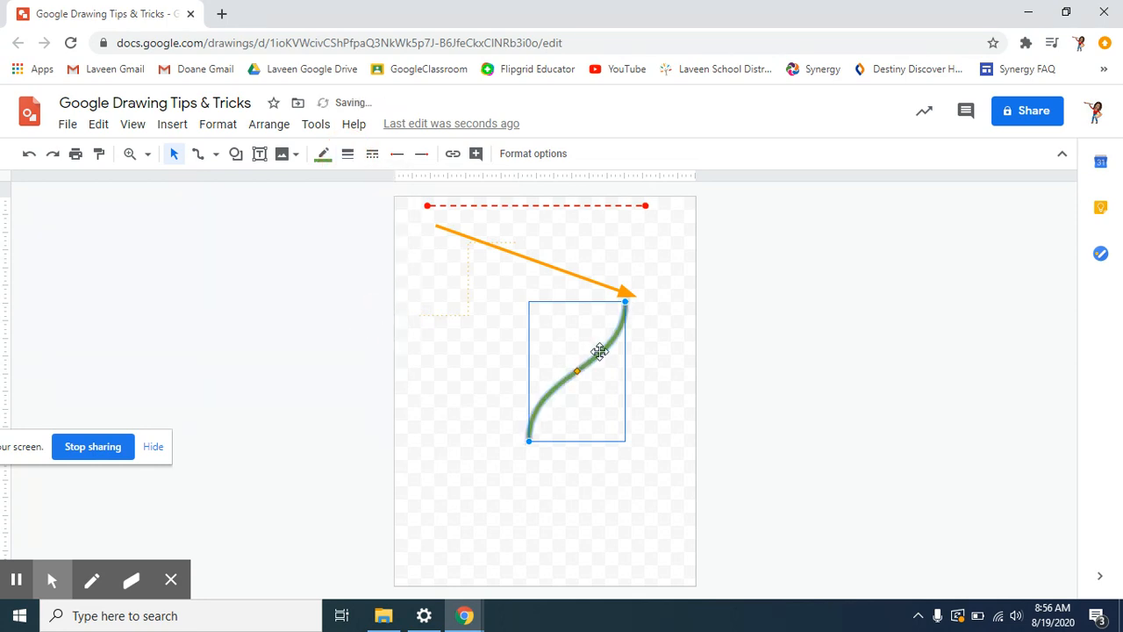
drag(599, 351, 658, 297)
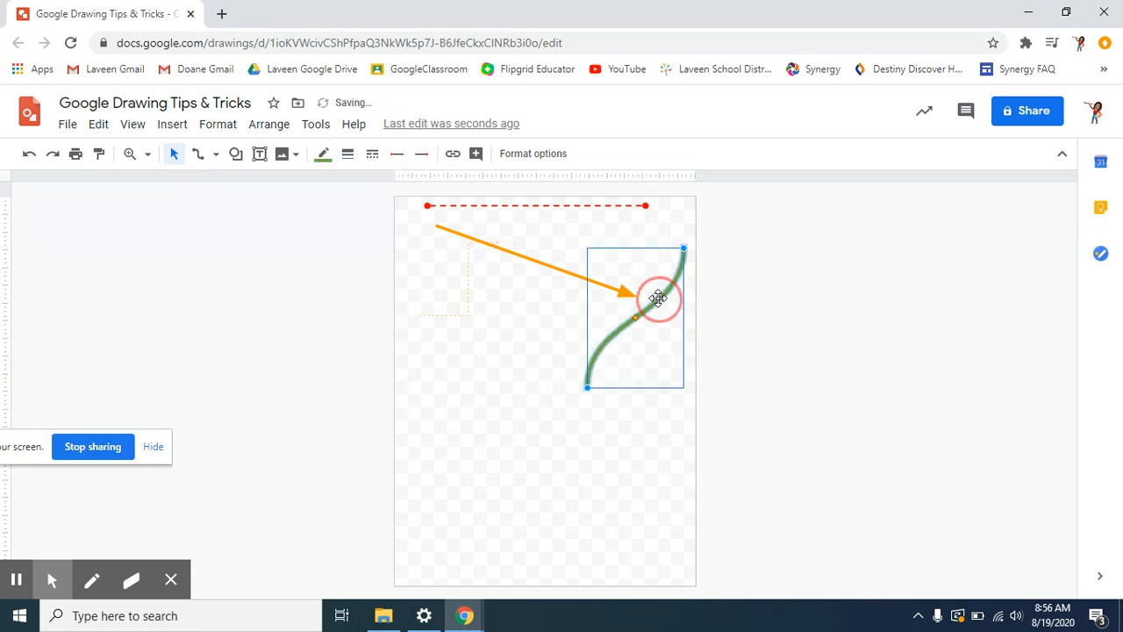
click(216, 155)
click(496, 392)
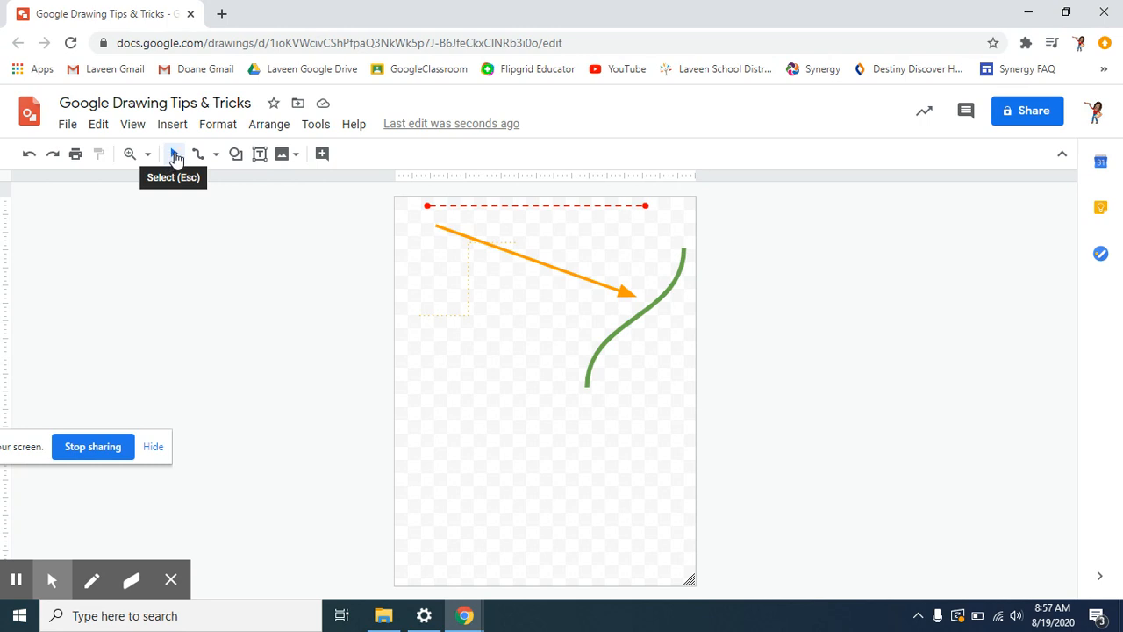
- Draw a wavy zigzag curve across the orange arrow and the green curve
click(215, 155)
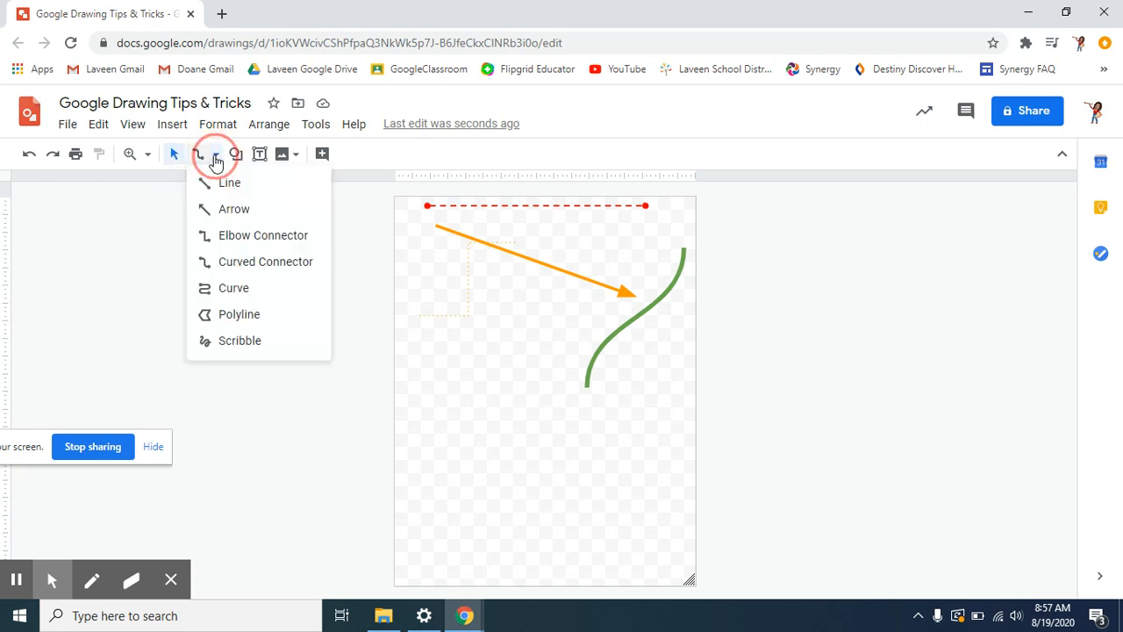
click(228, 291)
drag(439, 456, 449, 529)
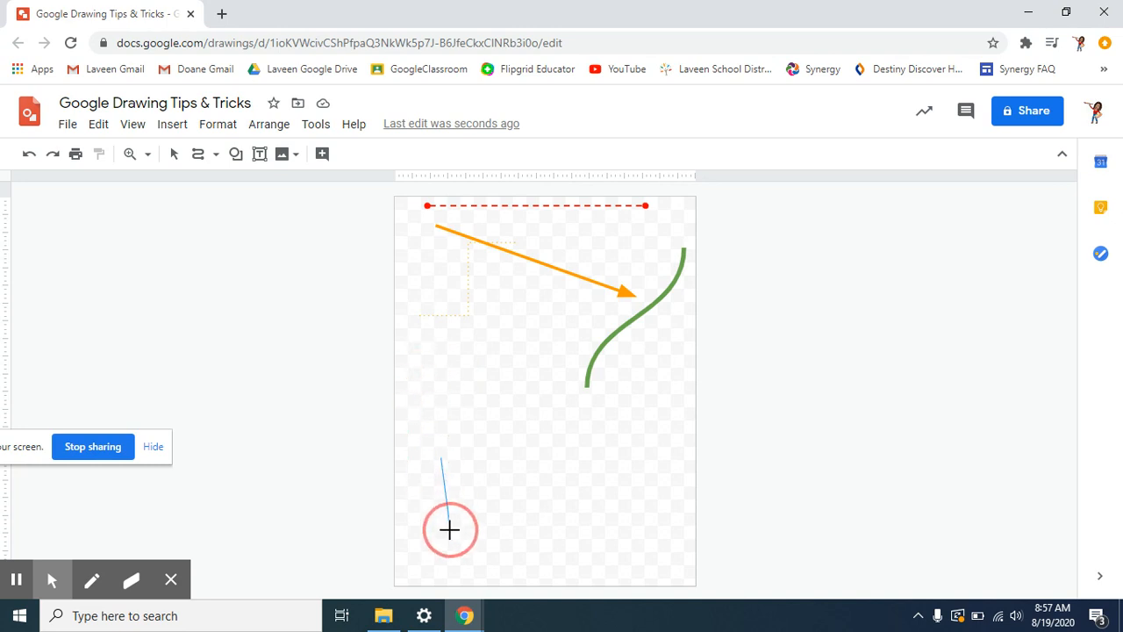
click(424, 363)
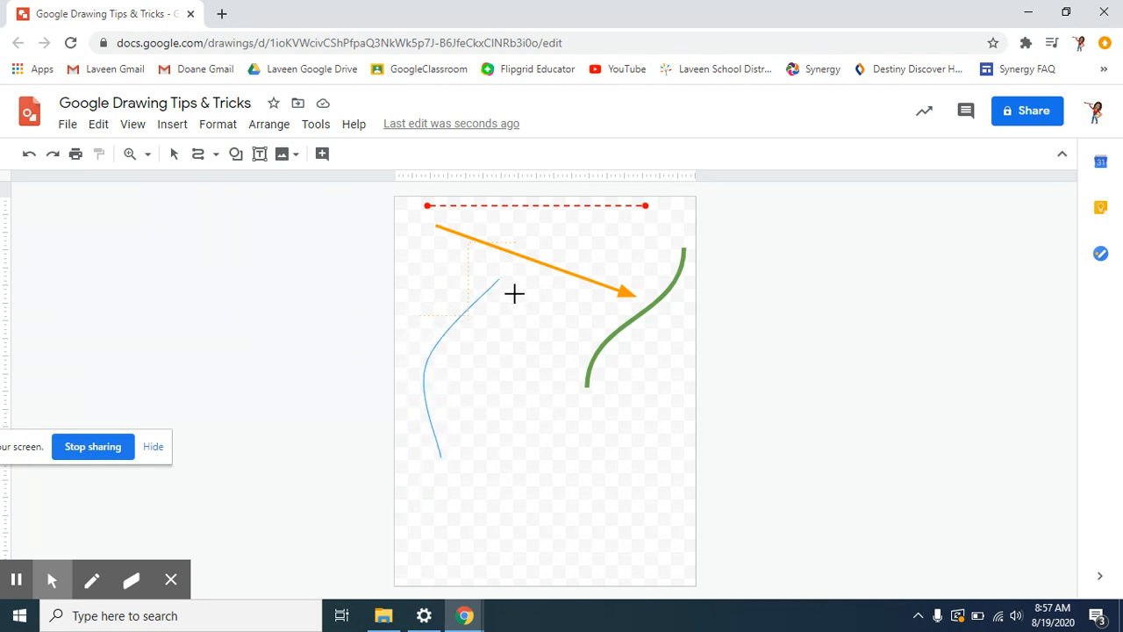
click(485, 368)
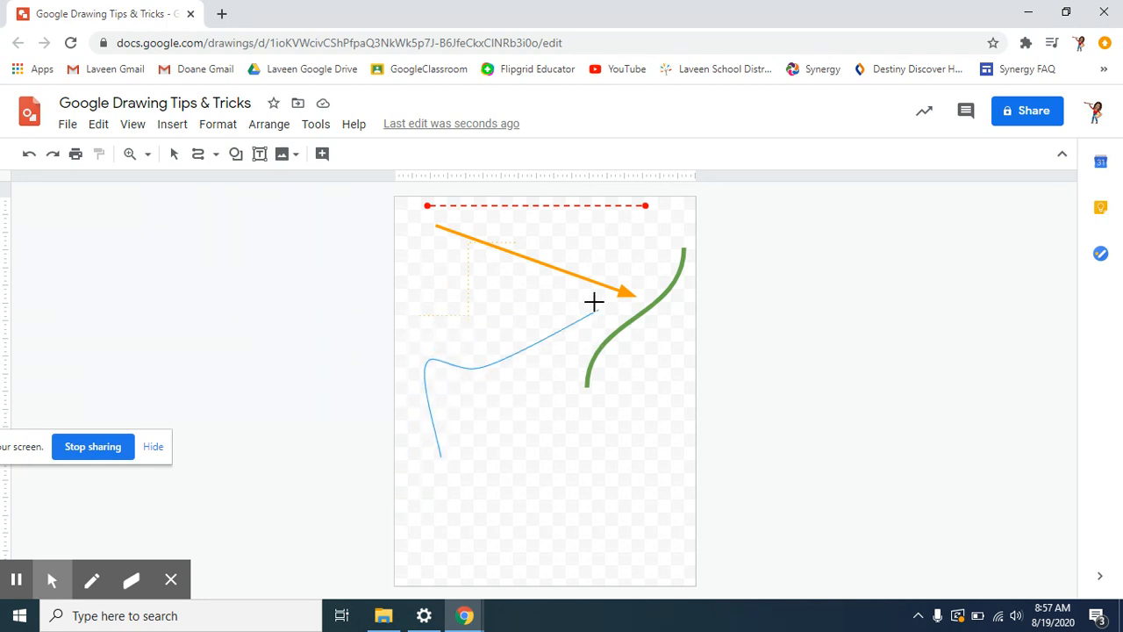
click(476, 284)
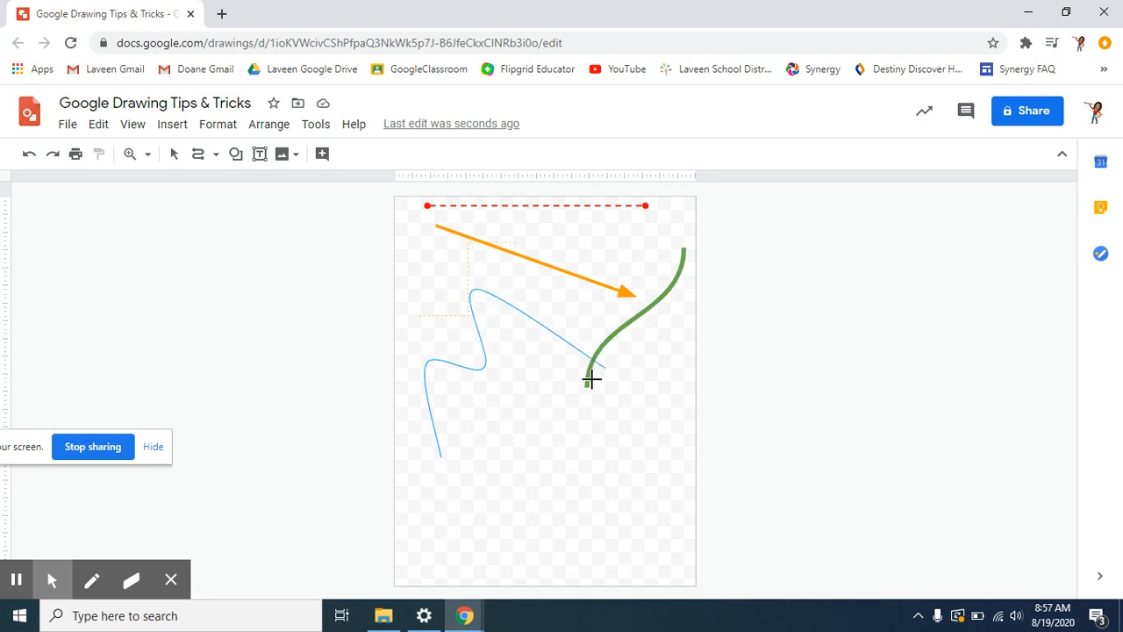
click(577, 404)
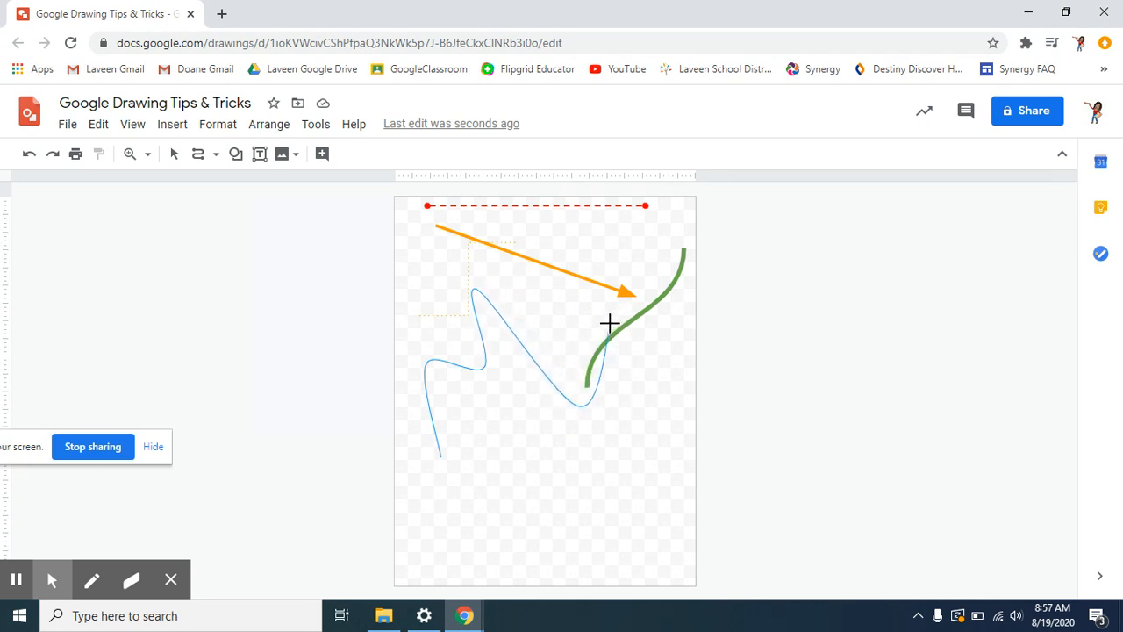
double_click(609, 323)
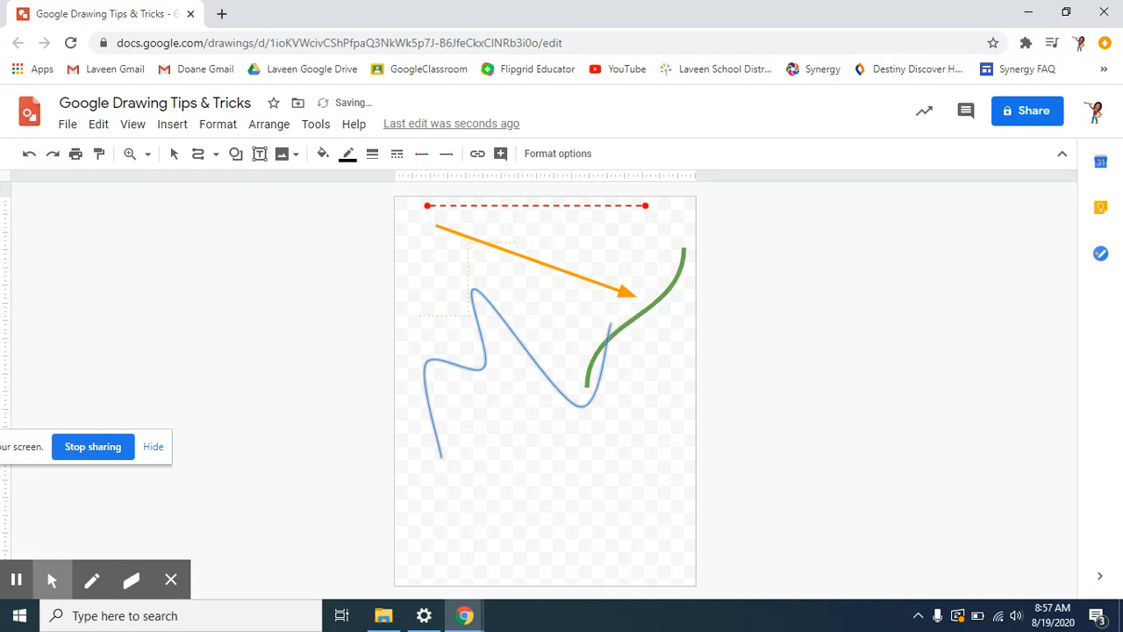
- Make the wavy curve dark blue and 4px thick, then shift it up-right
click(348, 153)
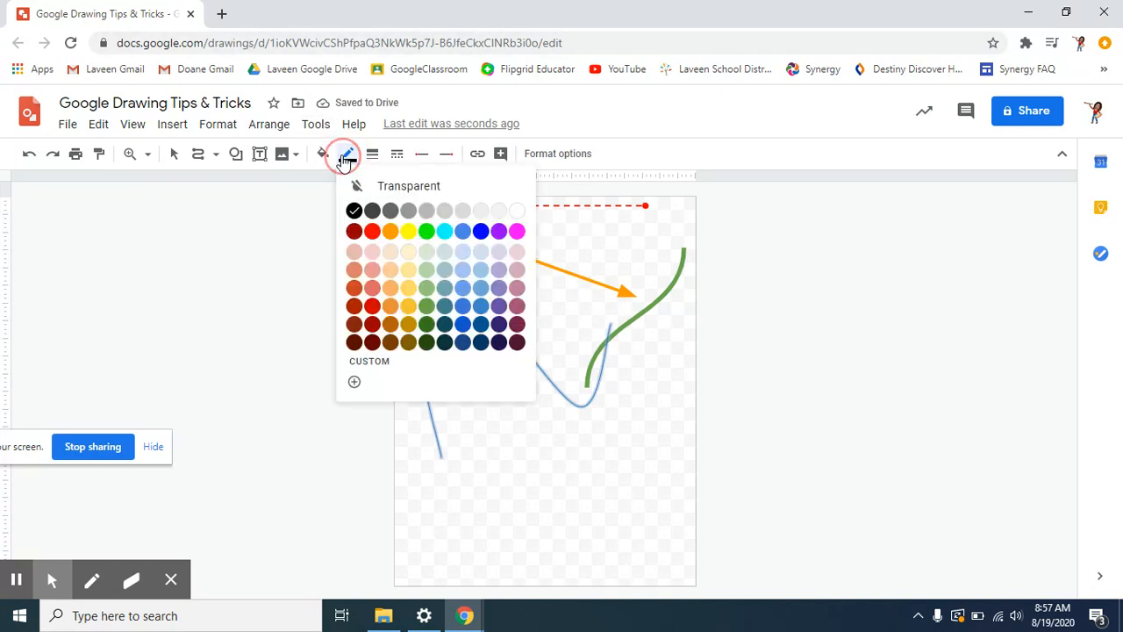
click(447, 322)
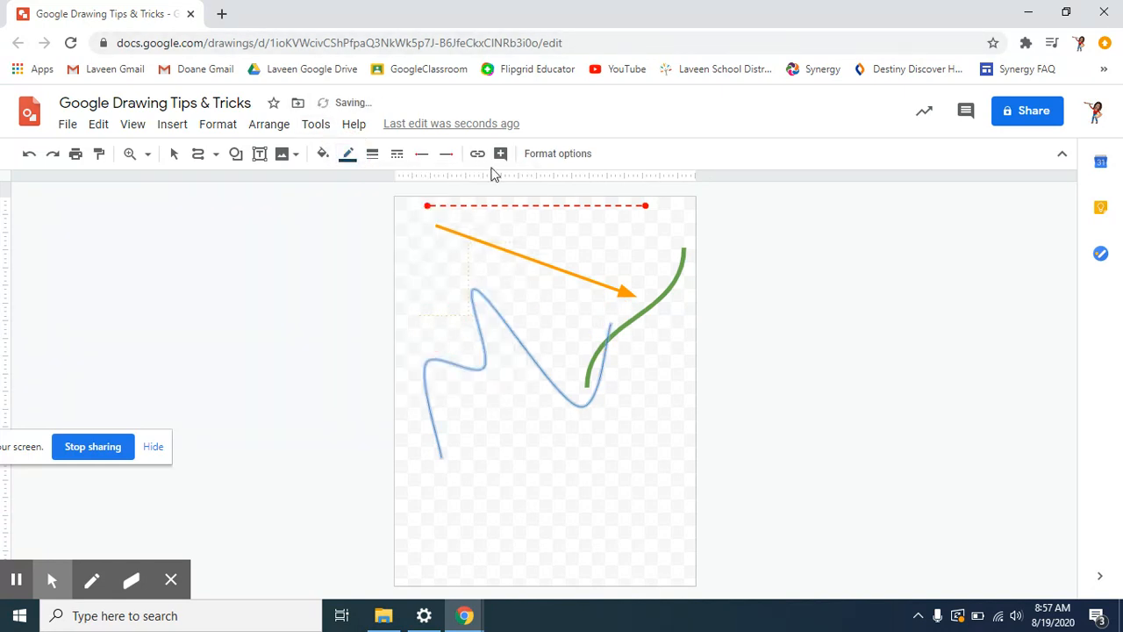
click(373, 153)
click(395, 265)
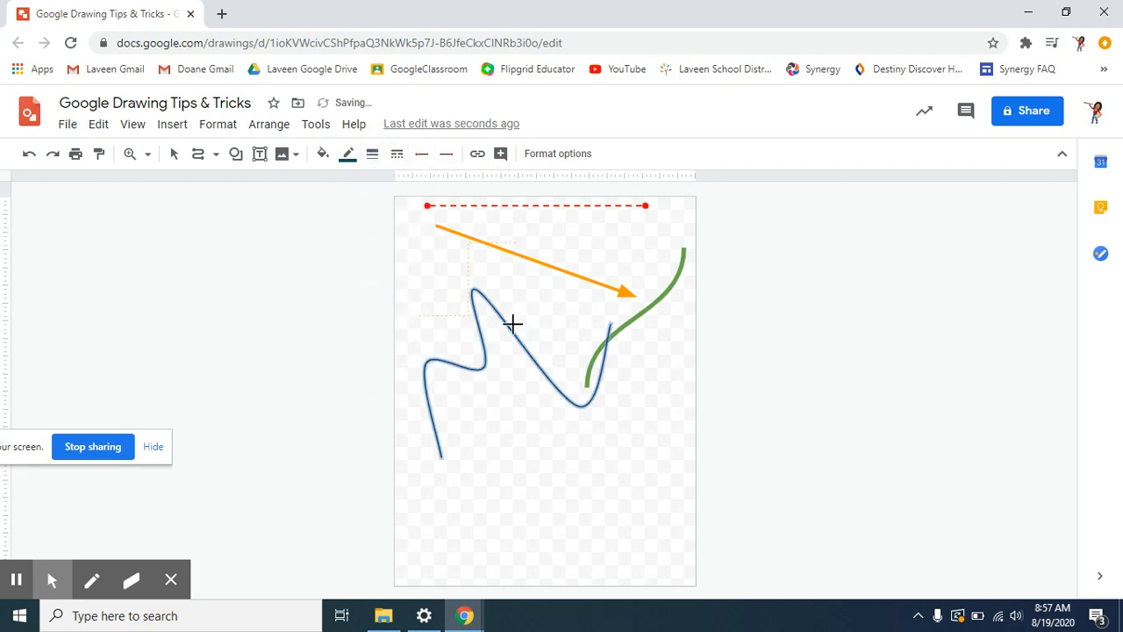
click(174, 155)
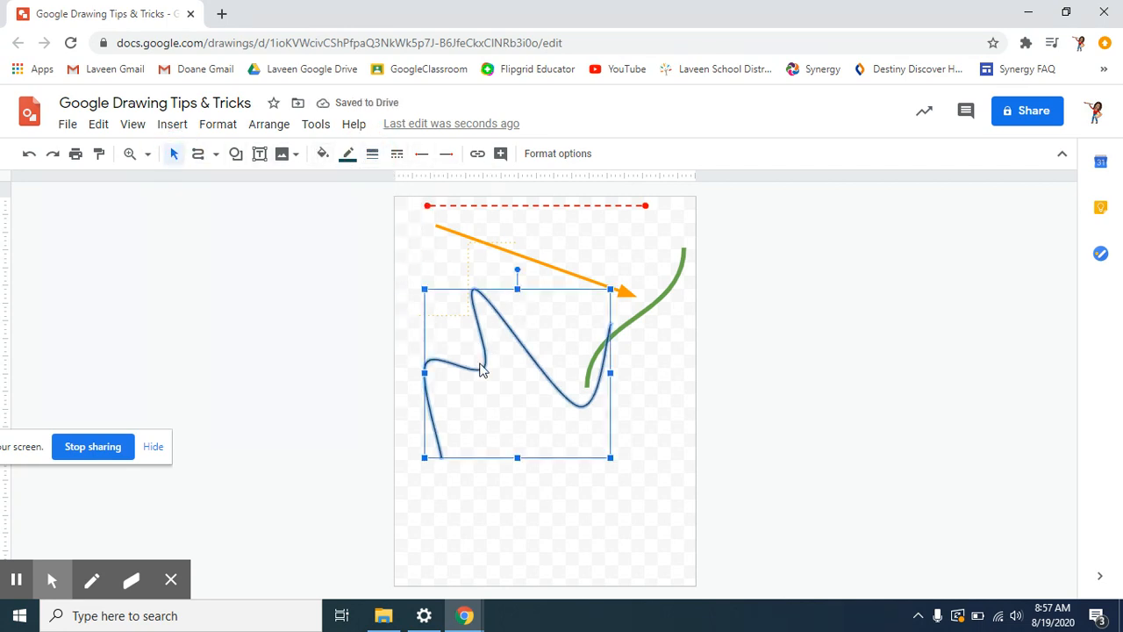
drag(483, 369, 531, 326)
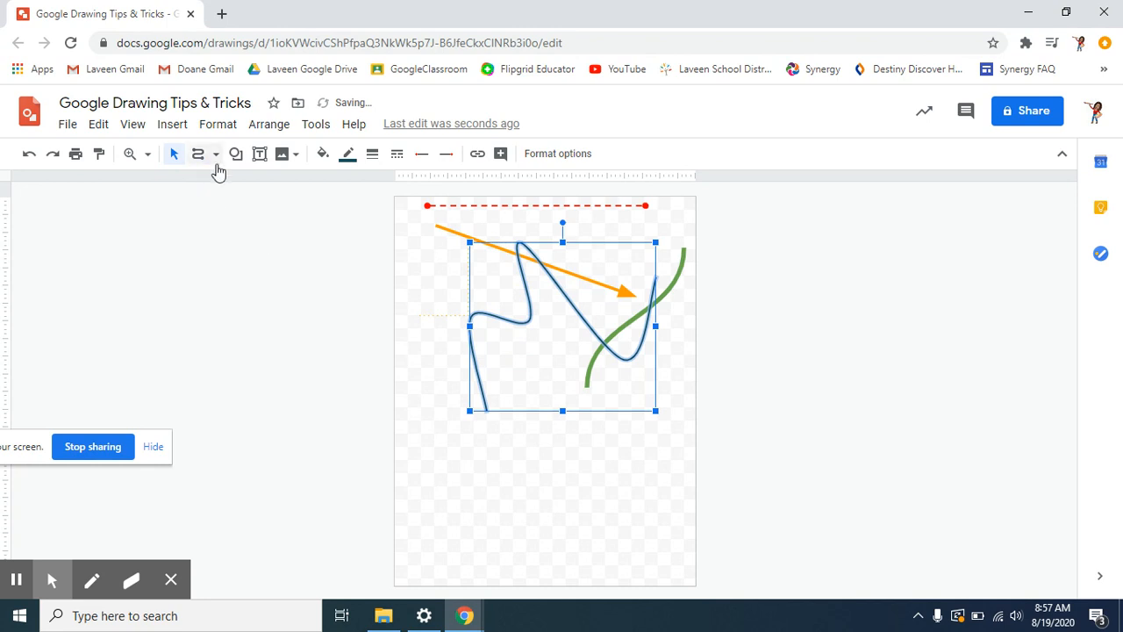
click(534, 507)
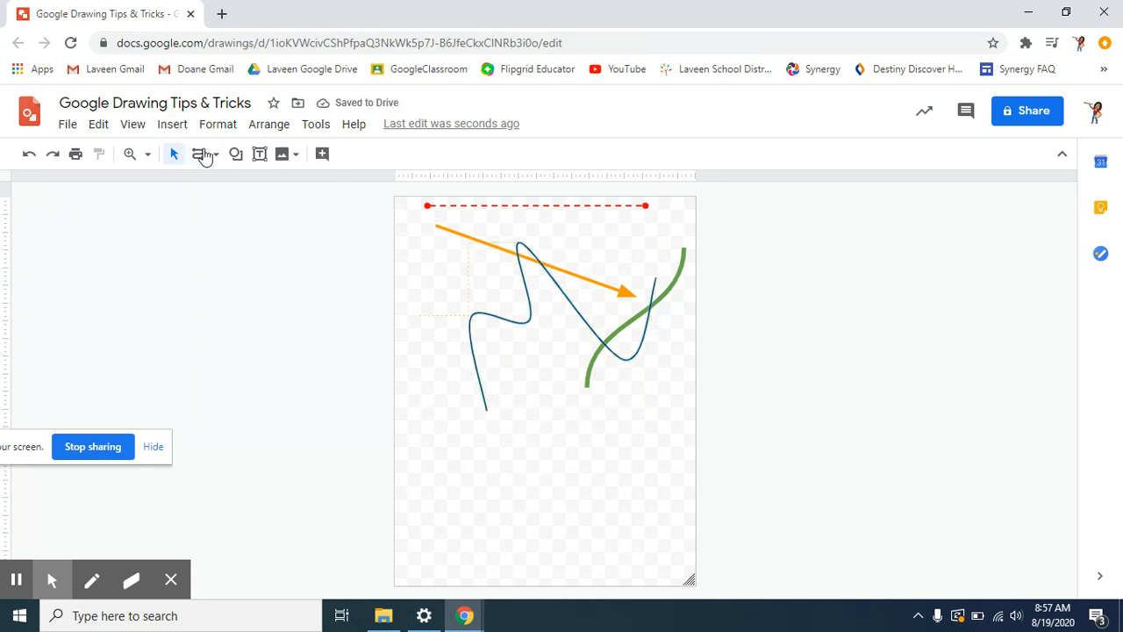
click(209, 155)
- Draw a closed polyline shape at the lower right and move it left
click(246, 319)
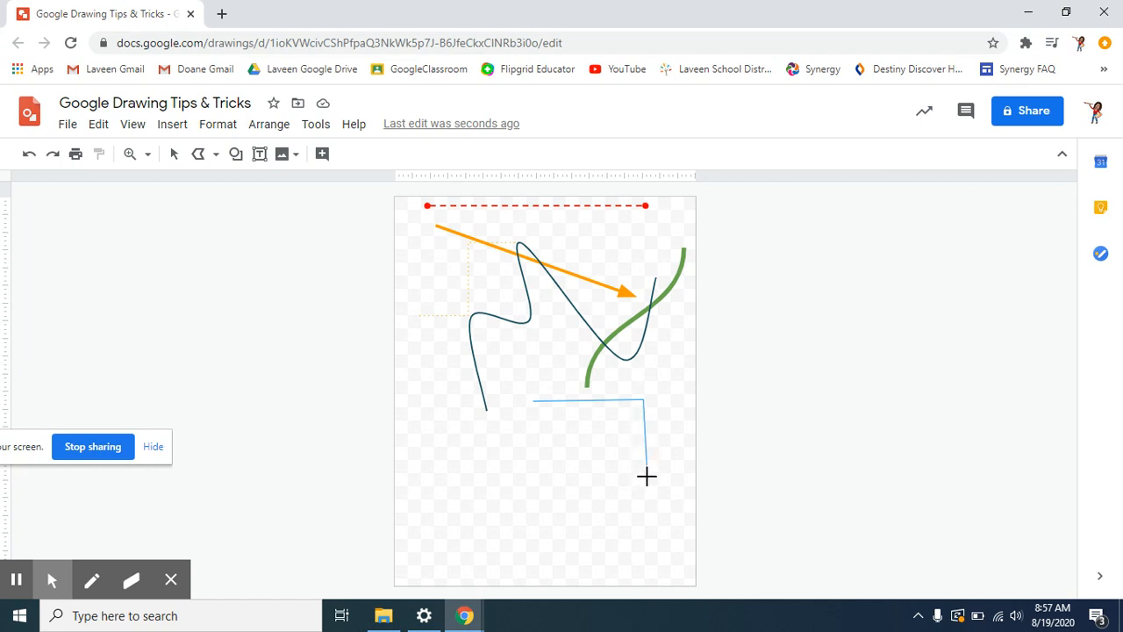
click(692, 531)
click(572, 533)
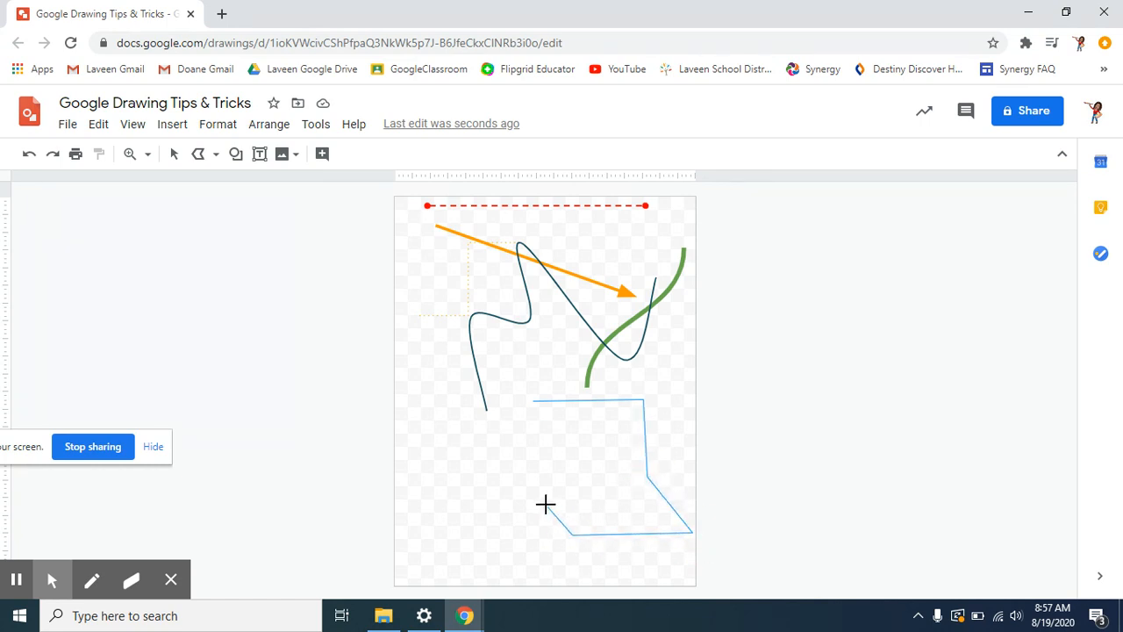
click(533, 401)
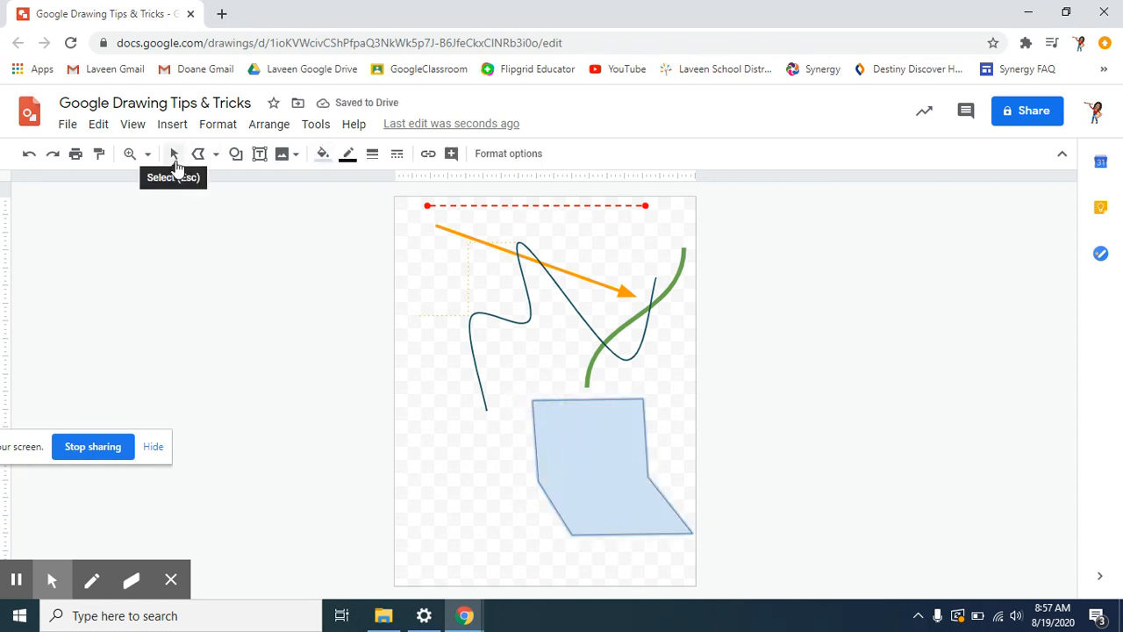
click(173, 154)
drag(601, 417, 463, 444)
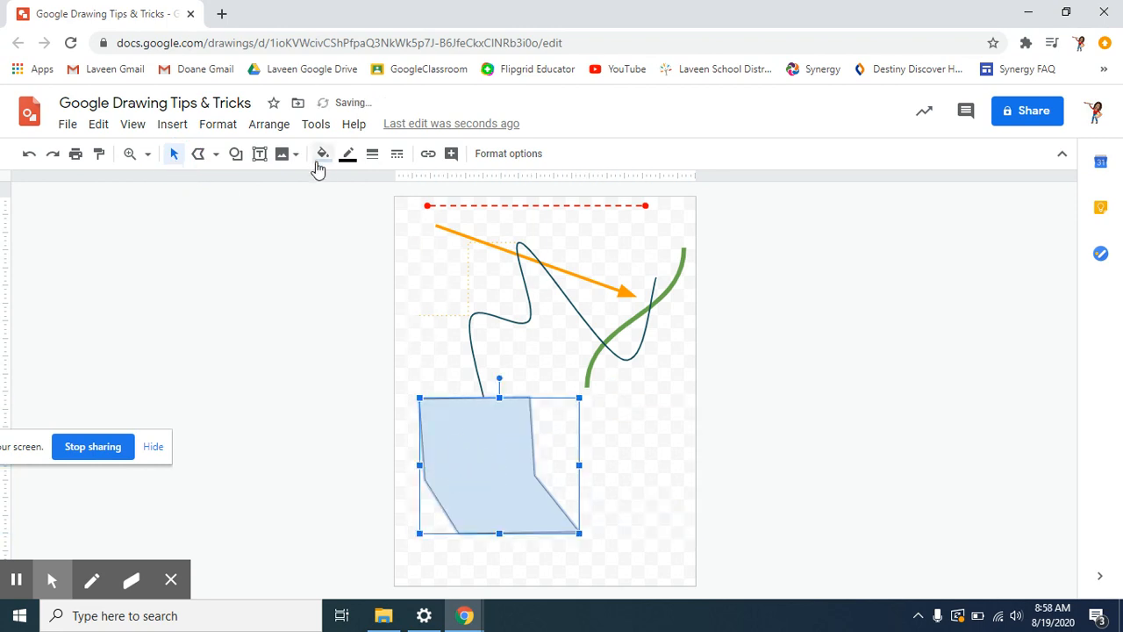
- Fill the polygon dark blue, remove its border colour, and move it right
click(322, 154)
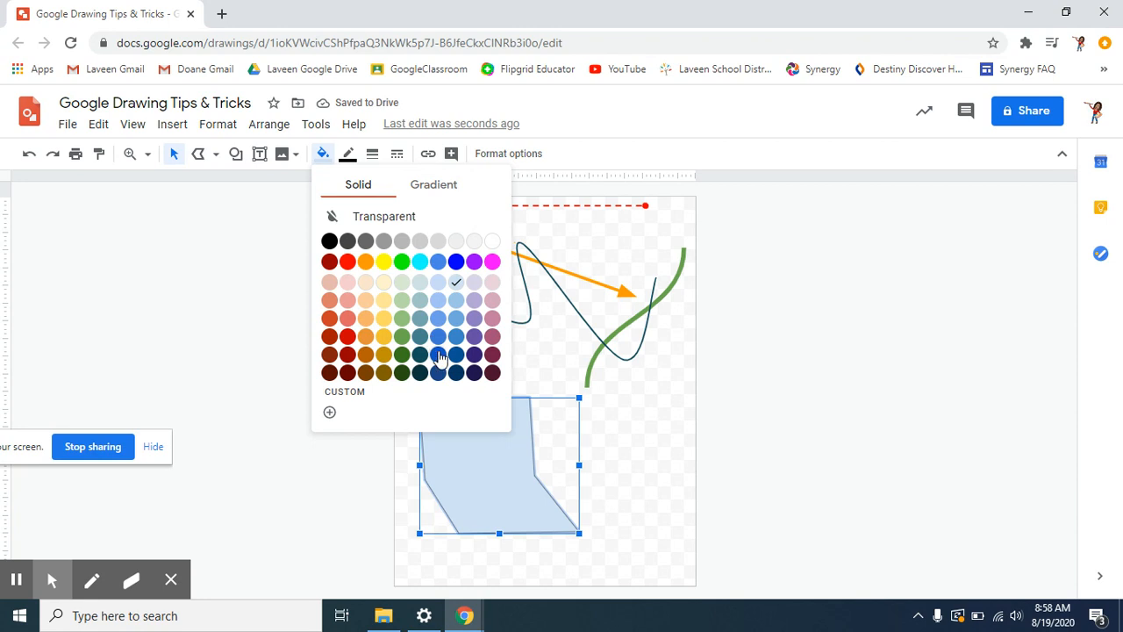
click(439, 355)
click(348, 155)
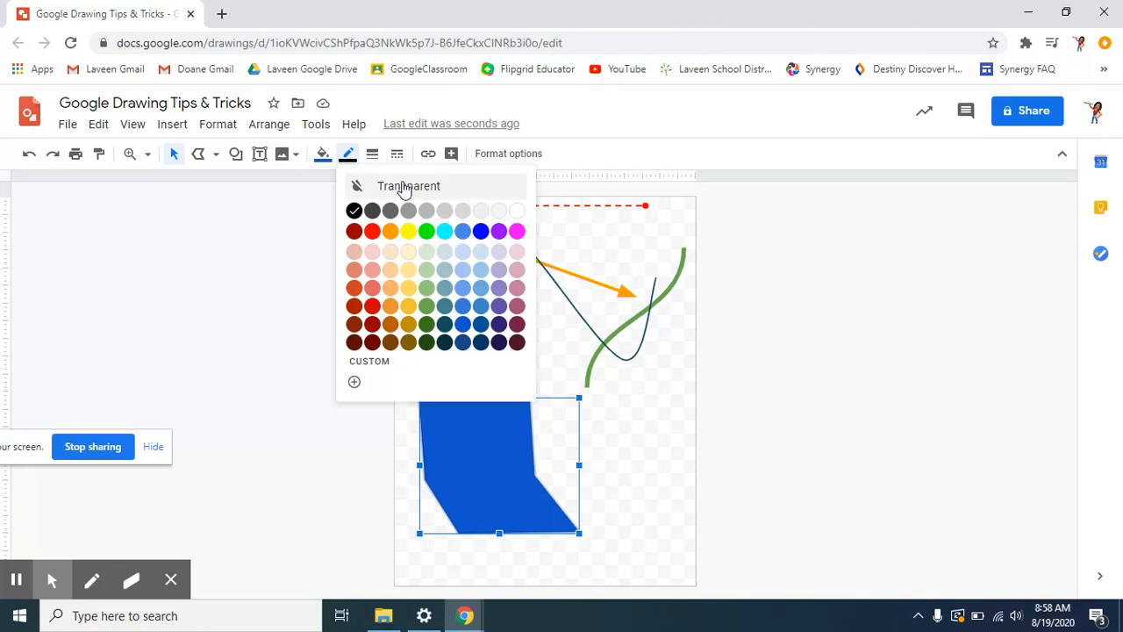
click(369, 189)
click(678, 488)
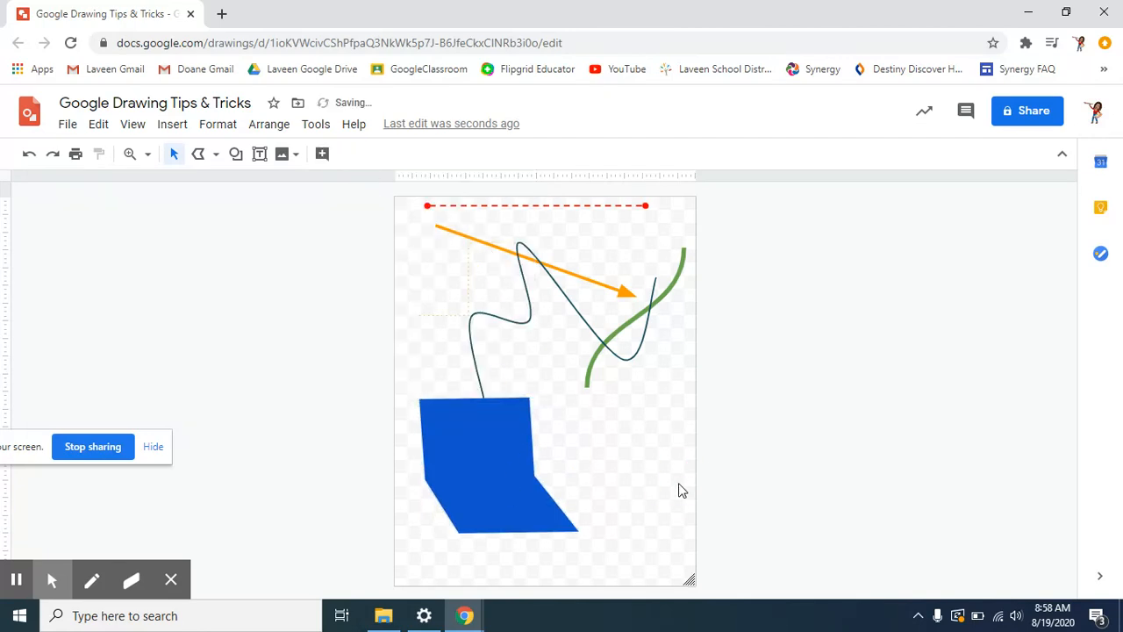
drag(511, 487, 591, 476)
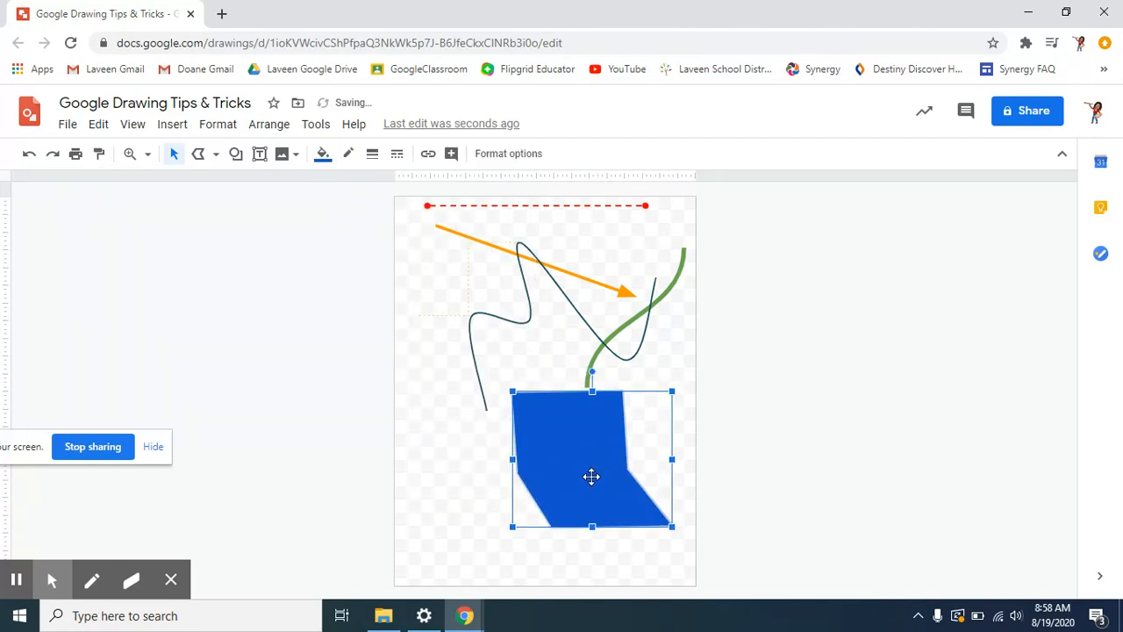
- Give the polygon a 3px transparent border and move it up and left
click(376, 162)
click(398, 242)
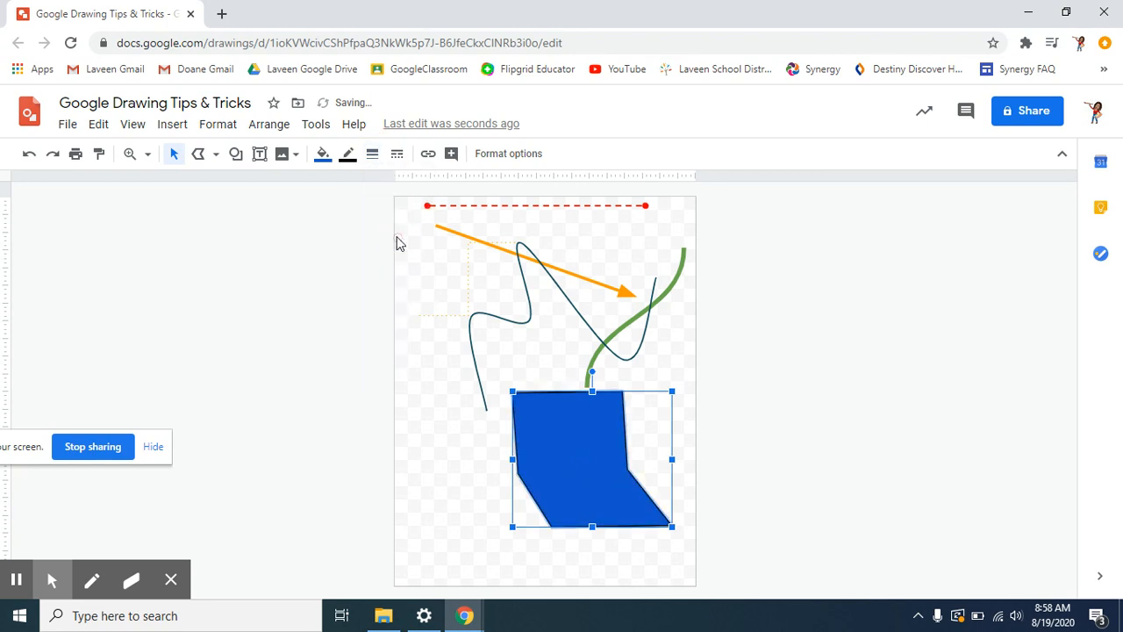
click(348, 155)
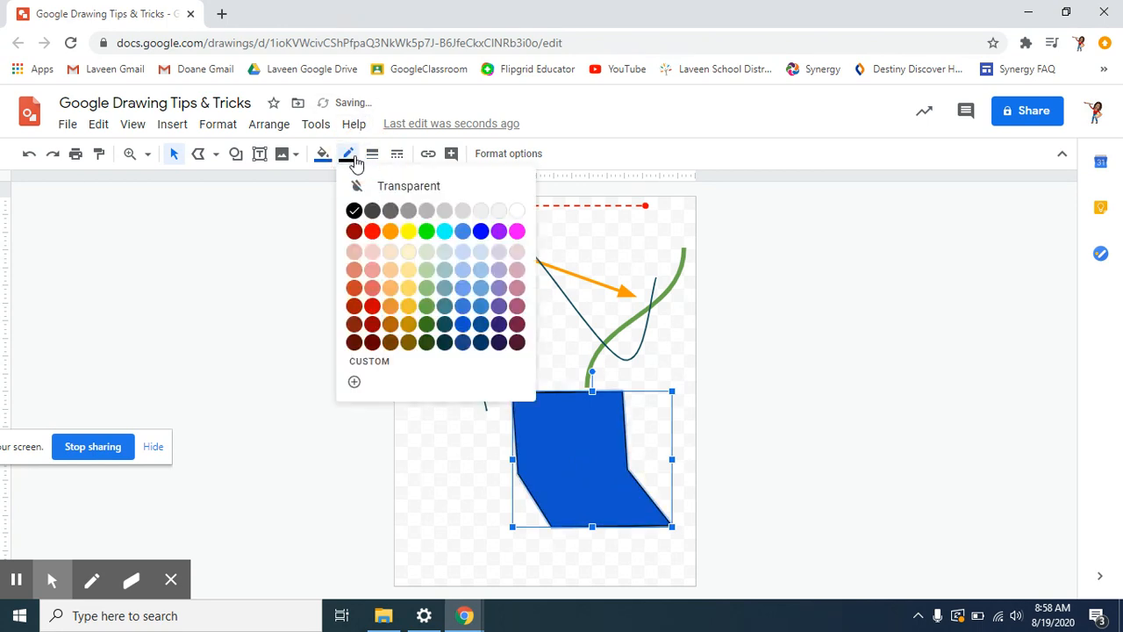
click(367, 184)
mouse_move(606, 451)
mouse_down()
mouse_move(501, 439)
mouse_move(487, 419)
mouse_move(507, 416)
mouse_up()
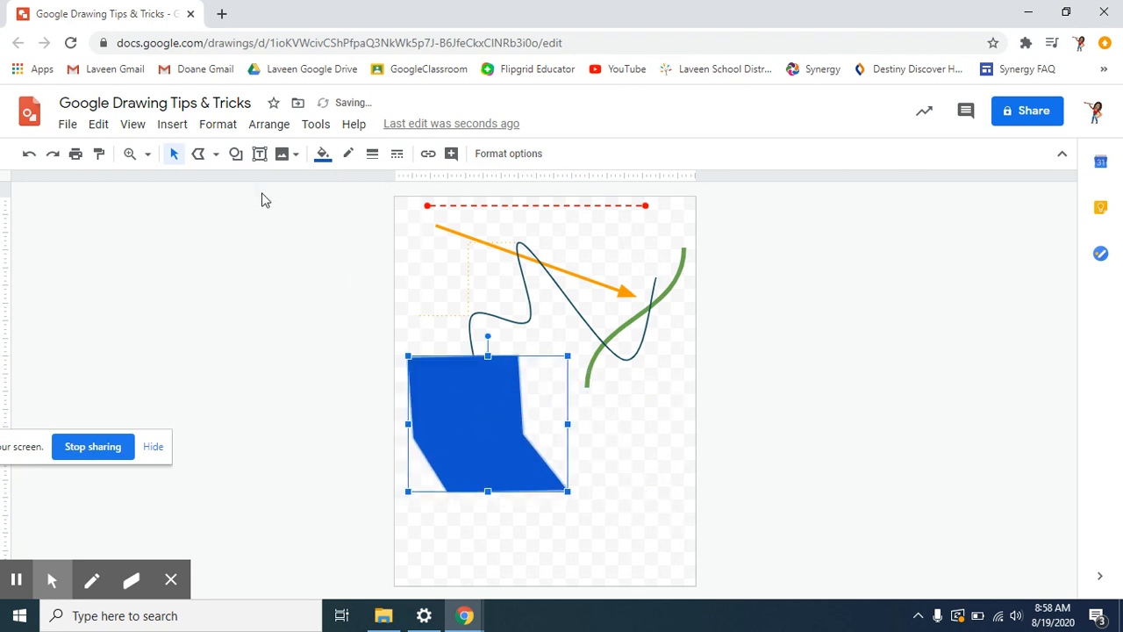
click(216, 153)
click(243, 340)
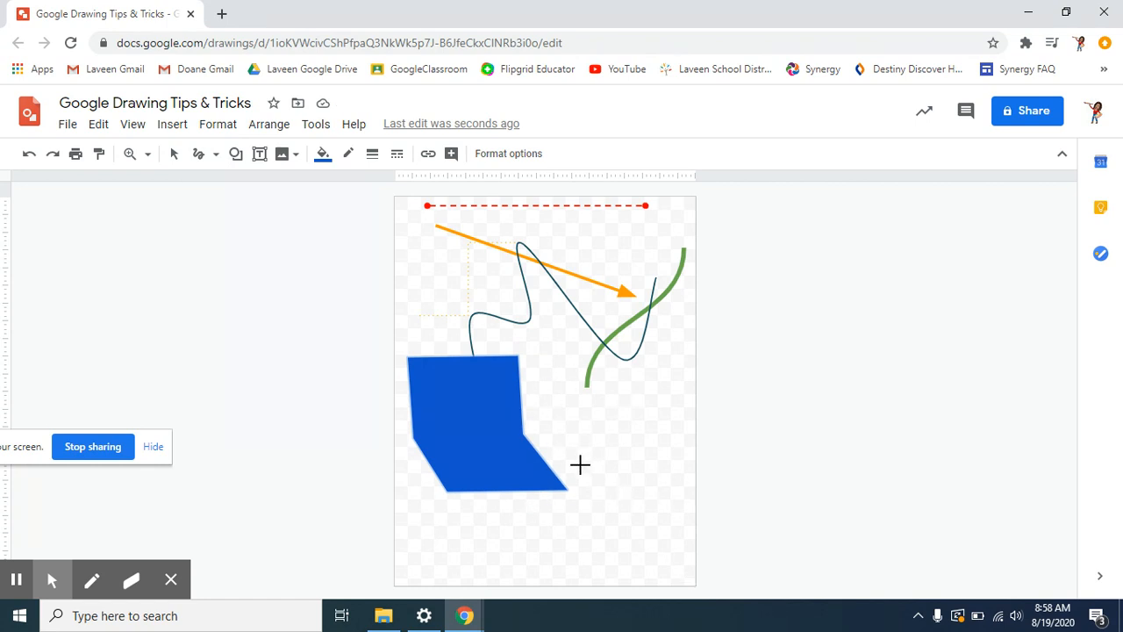
- Scribble a looping cloud shape at lower right with a thick dark purple outline
mouse_move(579, 468)
mouse_down()
mouse_move(543, 432)
mouse_move(541, 409)
mouse_move(567, 397)
mouse_move(591, 417)
mouse_move(599, 447)
mouse_move(612, 412)
mouse_move(641, 396)
mouse_move(669, 412)
mouse_move(624, 463)
mouse_move(667, 466)
mouse_move(688, 500)
mouse_move(656, 511)
mouse_move(620, 493)
mouse_move(633, 540)
mouse_move(615, 560)
mouse_move(589, 539)
mouse_move(590, 500)
mouse_move(570, 535)
mouse_move(539, 534)
mouse_move(540, 511)
mouse_move(566, 494)
mouse_move(510, 486)
mouse_move(516, 468)
mouse_move(590, 461)
mouse_move(559, 416)
mouse_move(571, 380)
mouse_move(605, 403)
mouse_move(611, 441)
mouse_move(633, 394)
mouse_move(662, 385)
mouse_move(669, 430)
mouse_move(643, 458)
mouse_move(679, 456)
mouse_move(709, 486)
mouse_move(698, 506)
mouse_move(639, 494)
mouse_move(666, 540)
mouse_move(650, 554)
mouse_move(614, 505)
mouse_move(603, 553)
mouse_move(556, 558)
mouse_move(552, 526)
mouse_move(591, 496)
mouse_move(528, 495)
mouse_move(514, 468)
mouse_move(592, 462)
mouse_up()
mouse_move(589, 445)
mouse_down()
mouse_move(614, 436)
mouse_move(647, 483)
mouse_move(579, 532)
mouse_move(483, 506)
mouse_move(586, 440)
mouse_up()
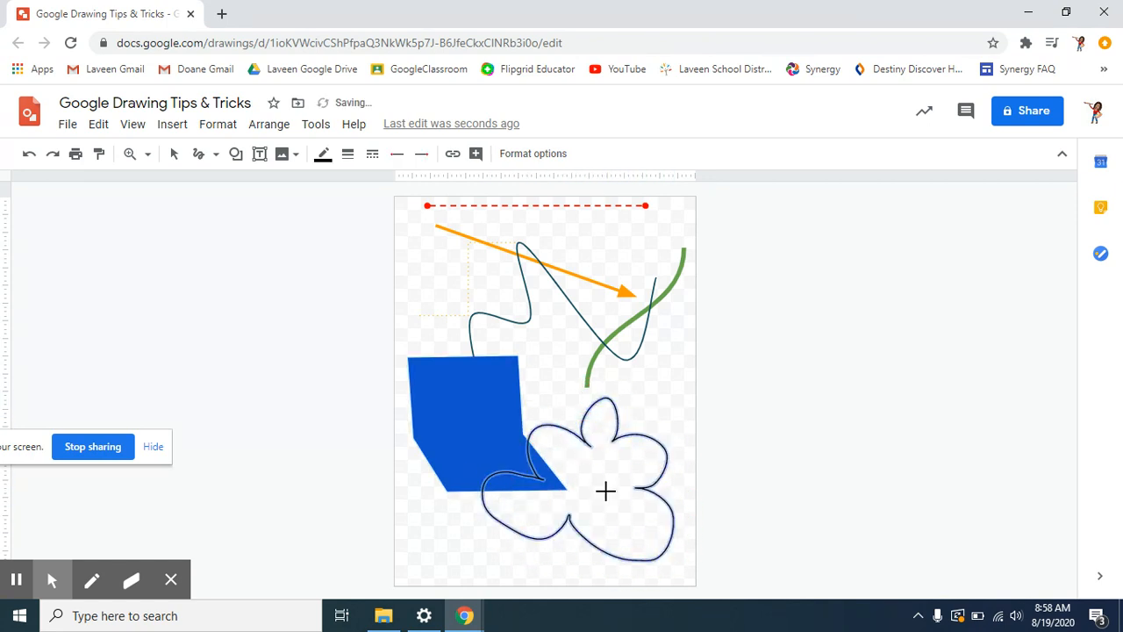
click(323, 156)
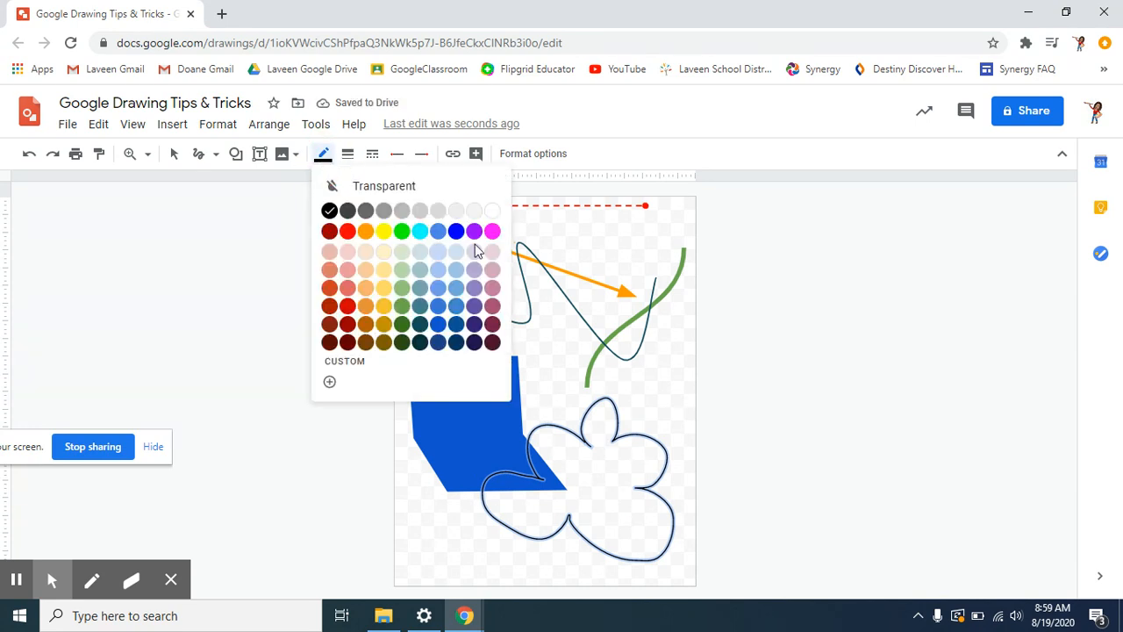
click(472, 325)
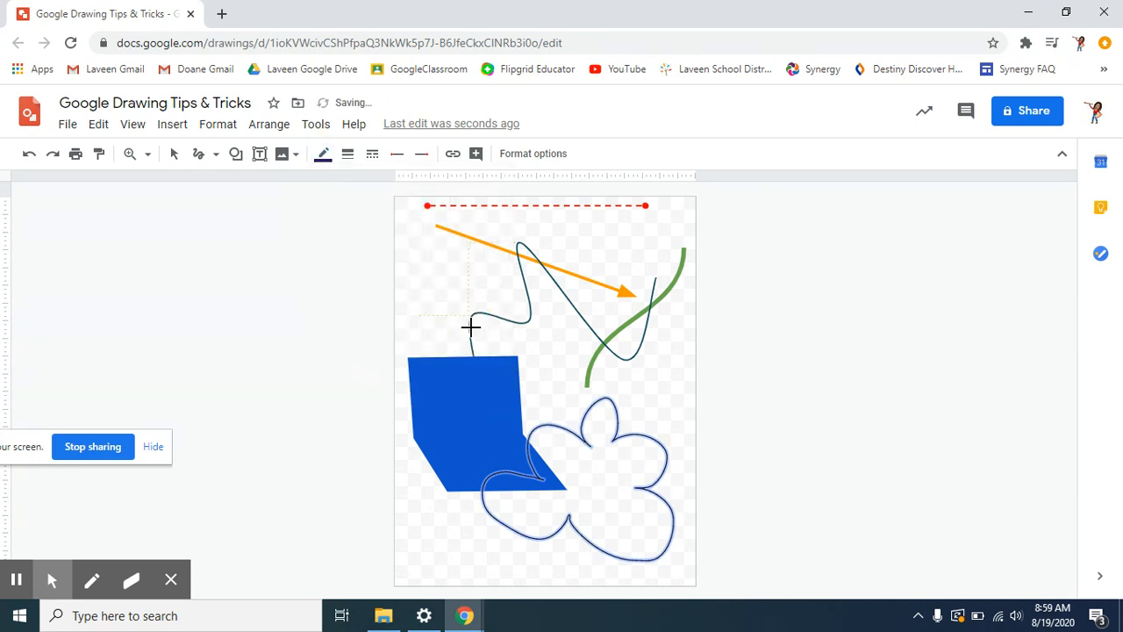
click(348, 153)
click(368, 290)
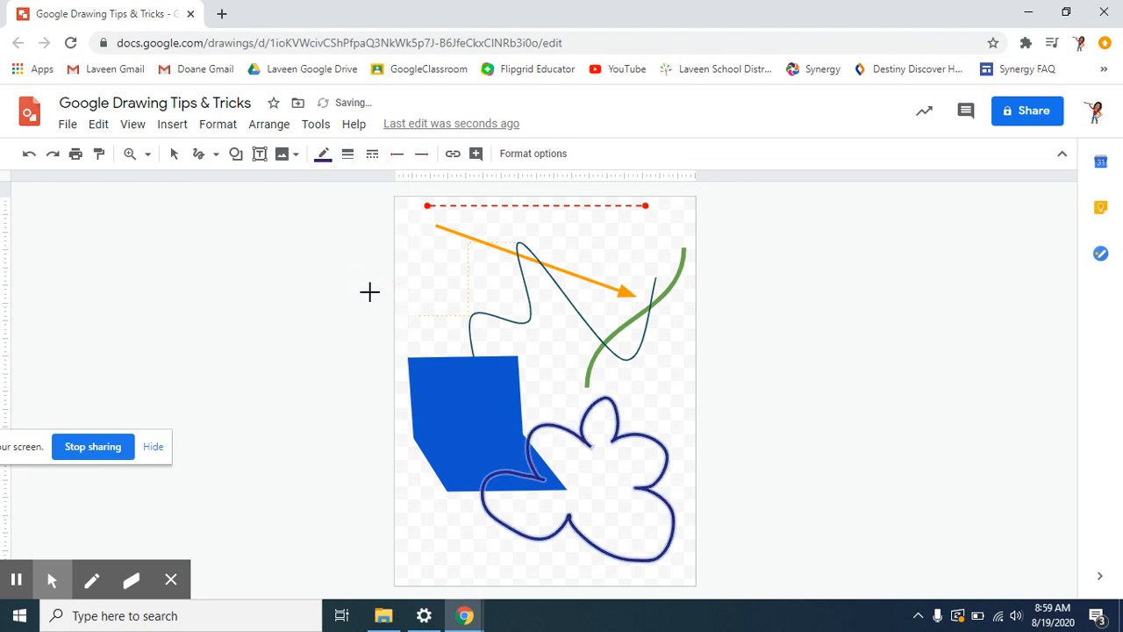
- Select the cloud and move it up and slightly to the right
click(174, 153)
click(622, 532)
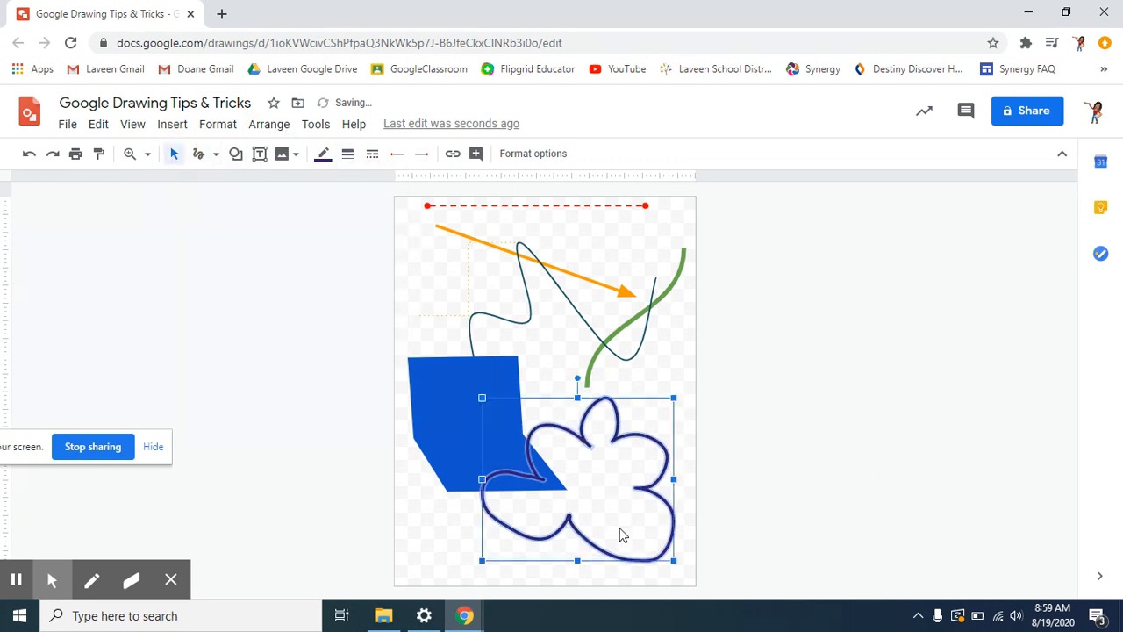
drag(657, 498, 671, 447)
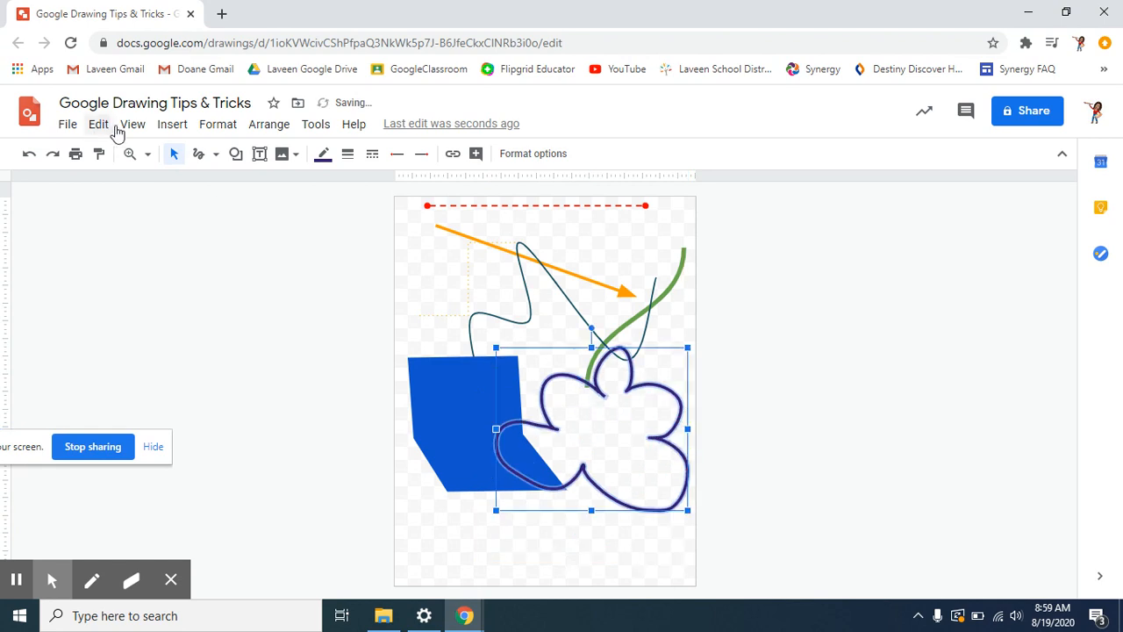
- Pick the heart from Shapes and draw it across the blue polygon and cloud loop
click(236, 155)
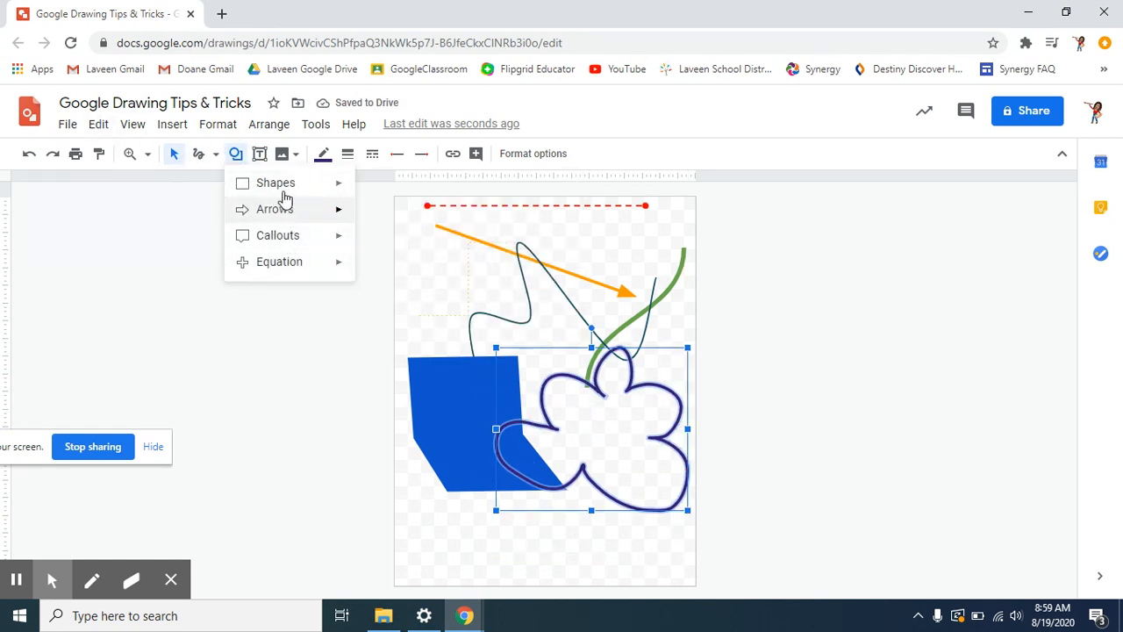
mouse_move(281, 188)
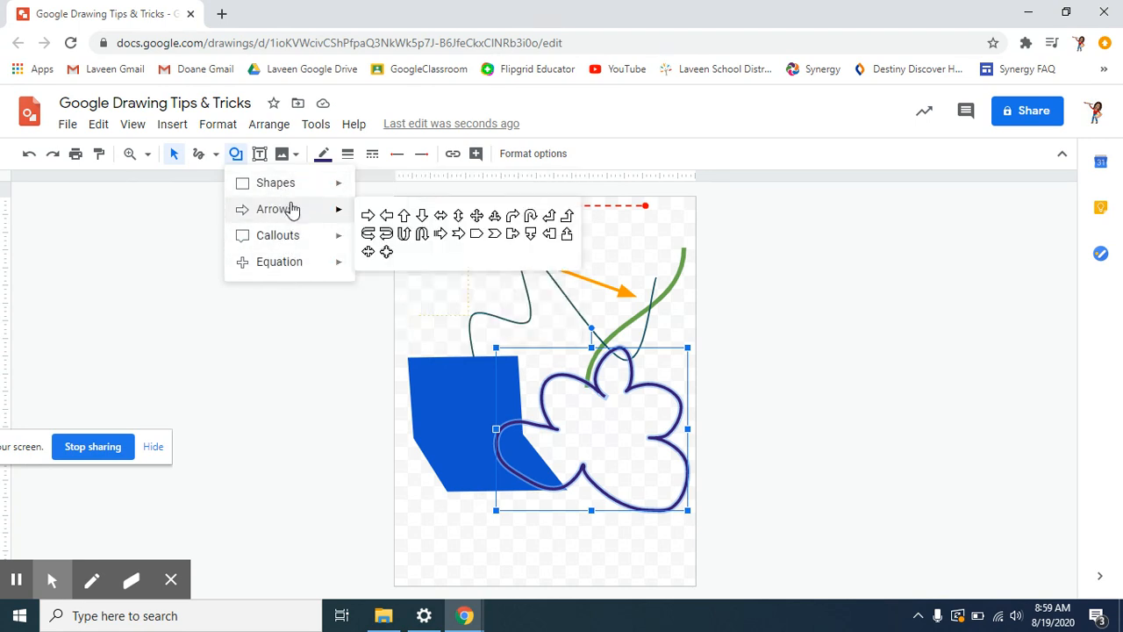
mouse_move(294, 215)
mouse_move(292, 235)
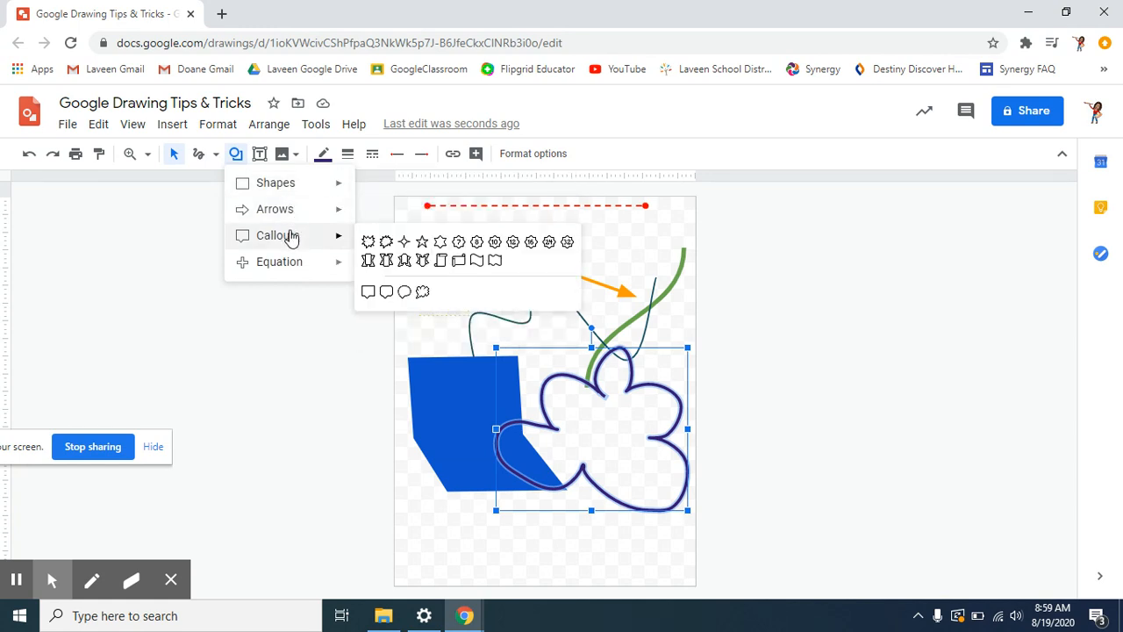
mouse_move(290, 269)
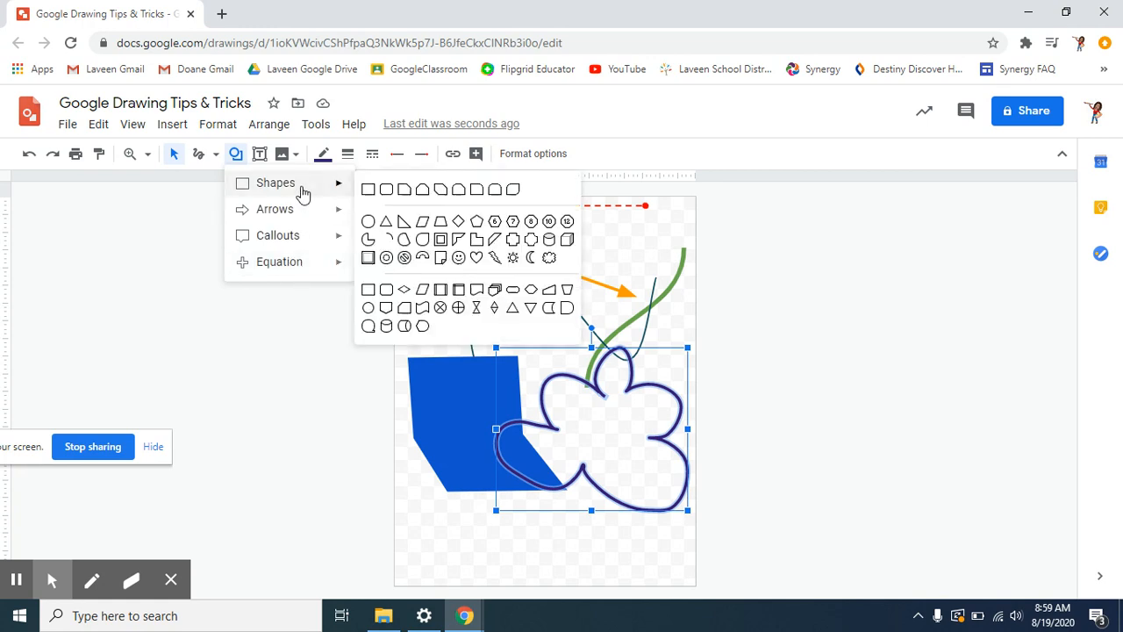
click(477, 257)
drag(449, 318, 580, 423)
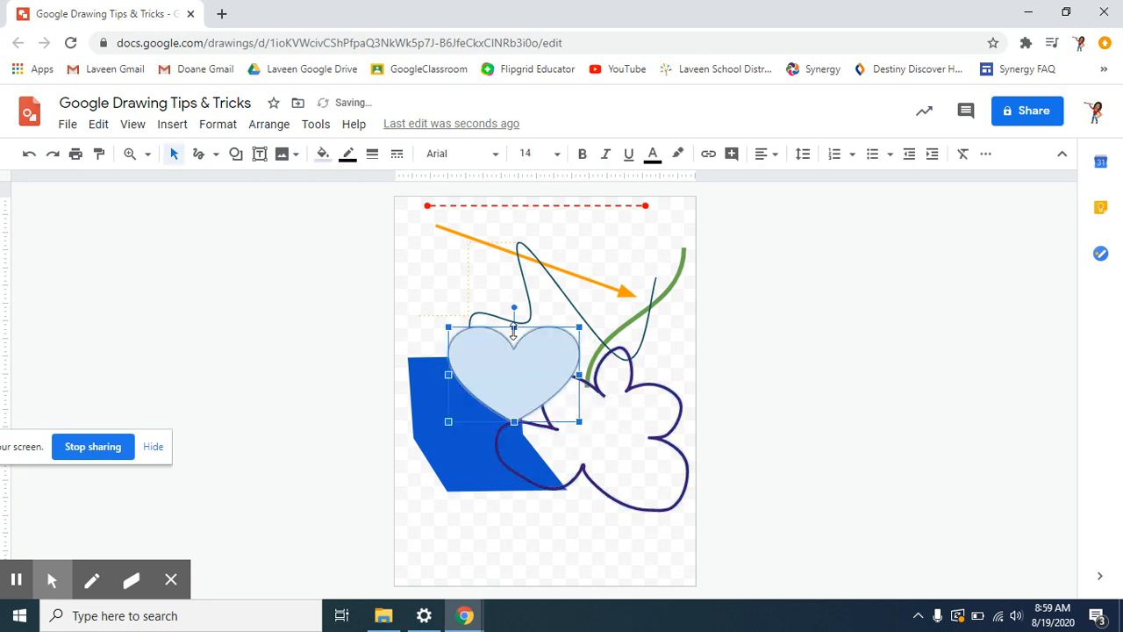
- Enlarge the heart by stretching its top, bottom, and both sides
drag(514, 331, 512, 260)
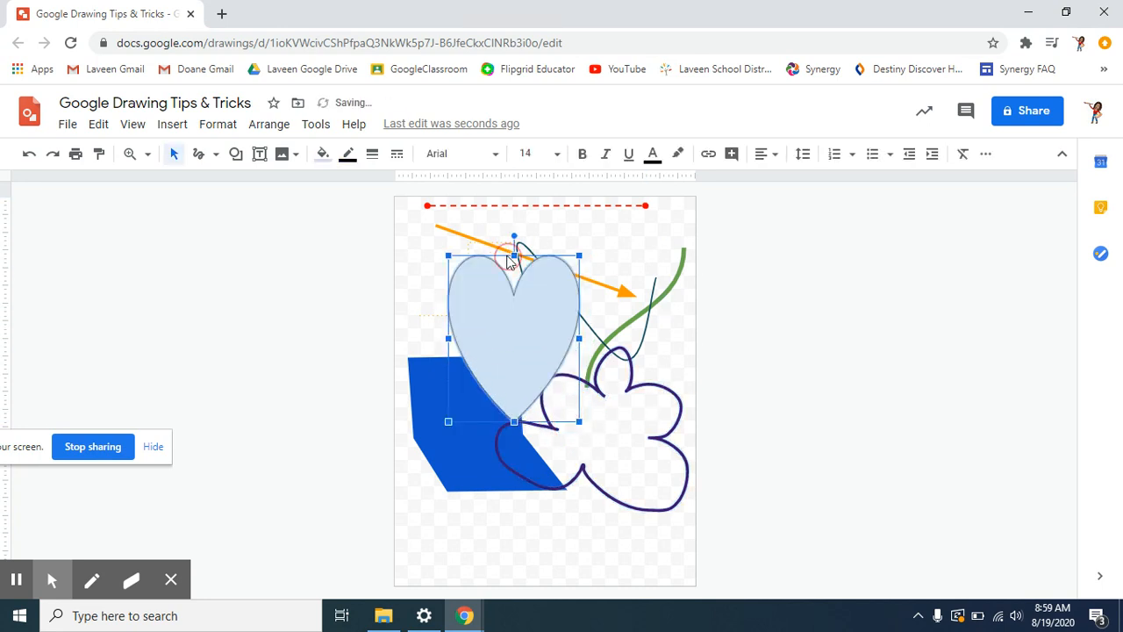
drag(515, 421, 514, 477)
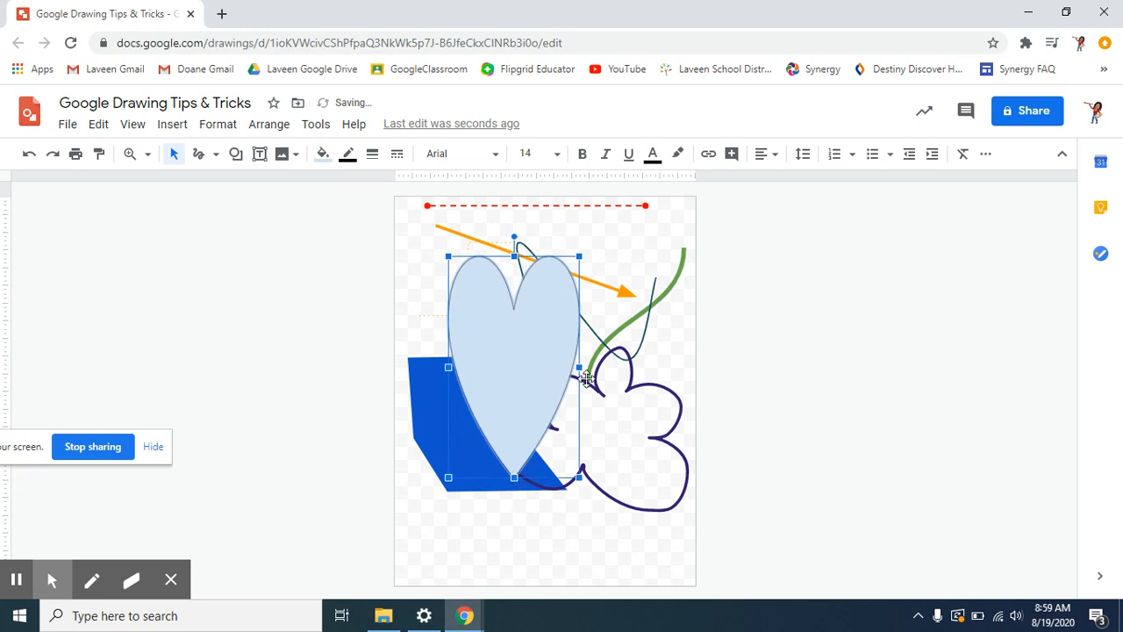
drag(580, 367, 652, 367)
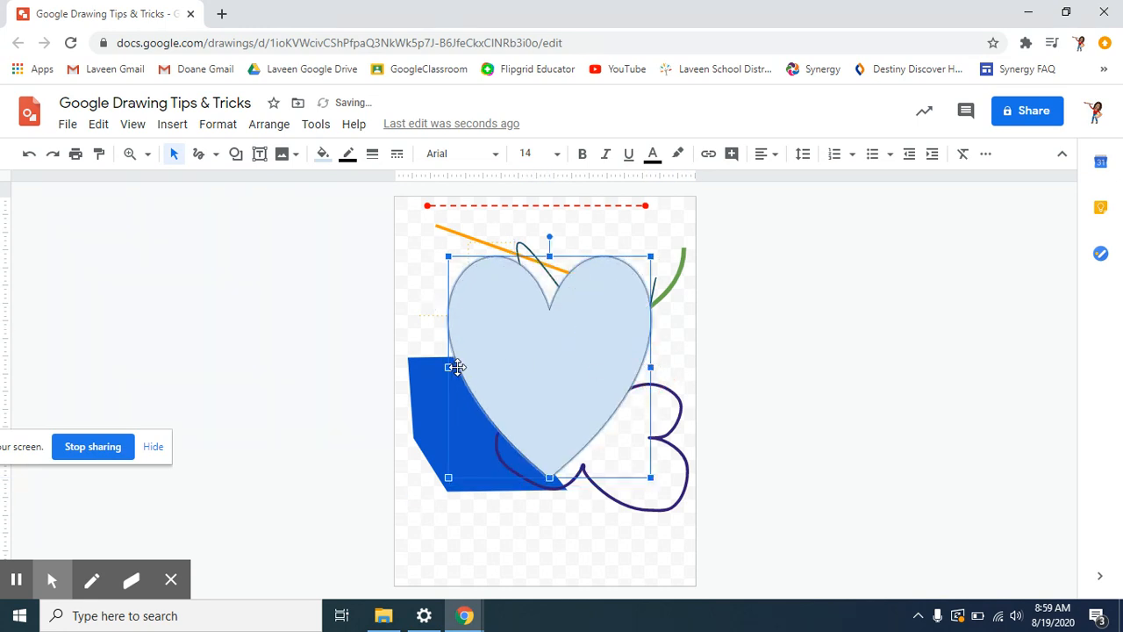
drag(456, 367, 419, 367)
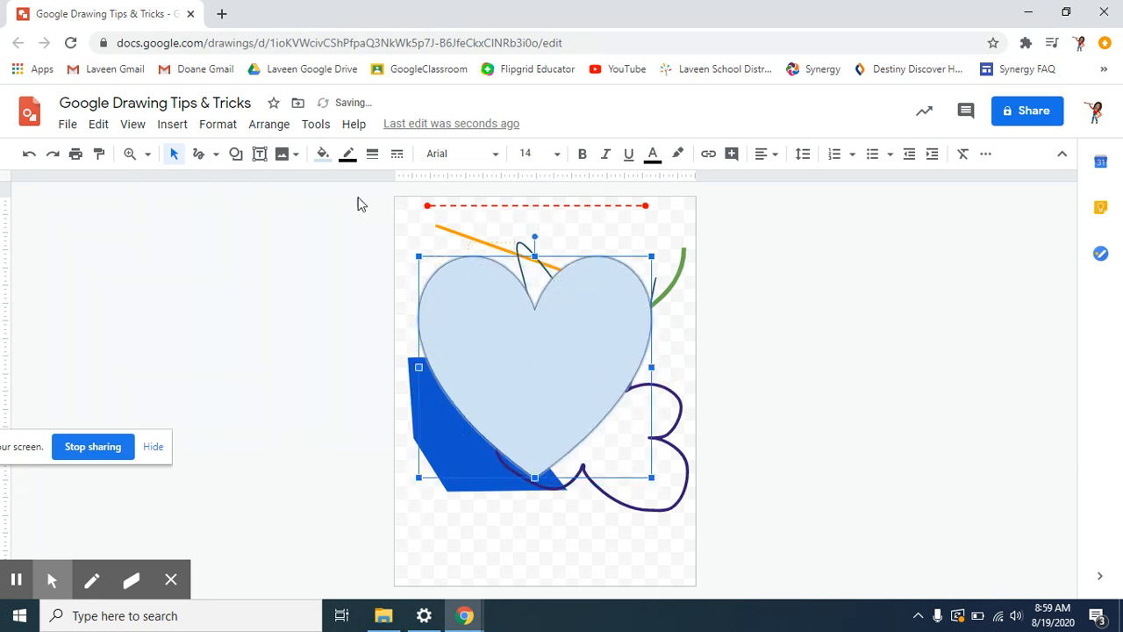
- Make the heart's fill and outline magenta
click(322, 155)
click(491, 258)
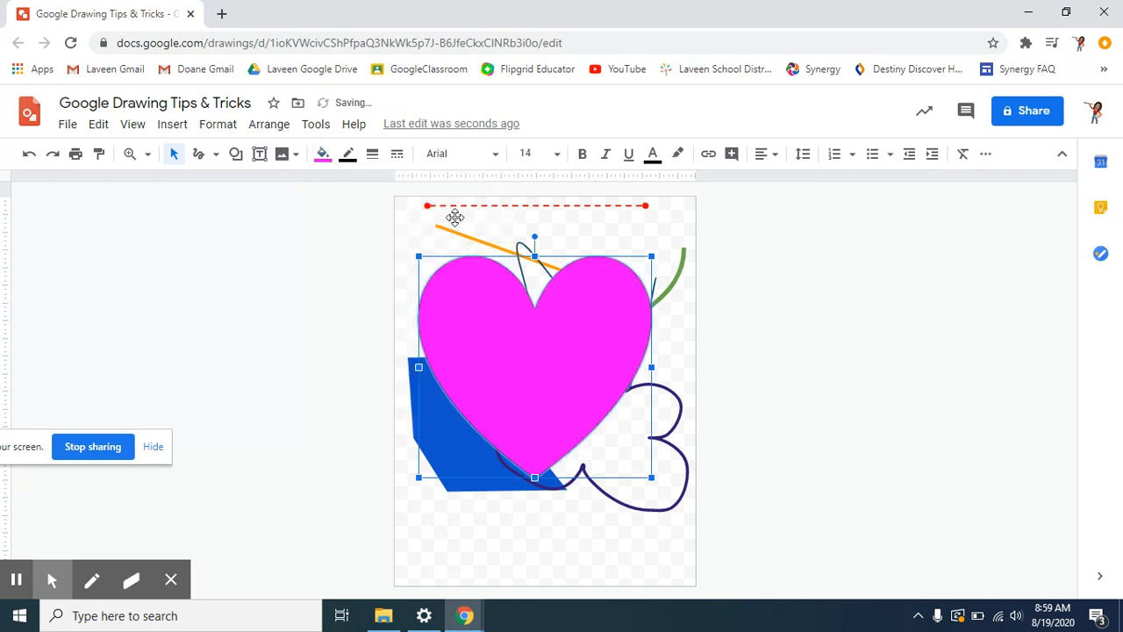
click(349, 155)
click(515, 236)
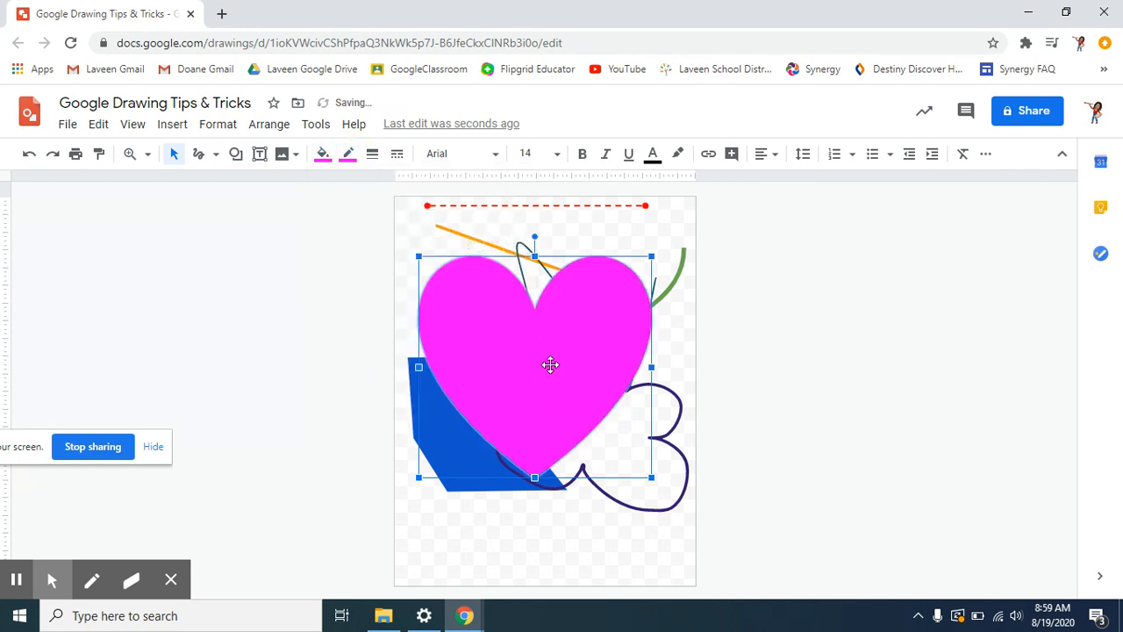
- Shift the heart slightly lower on the page
drag(547, 419, 556, 466)
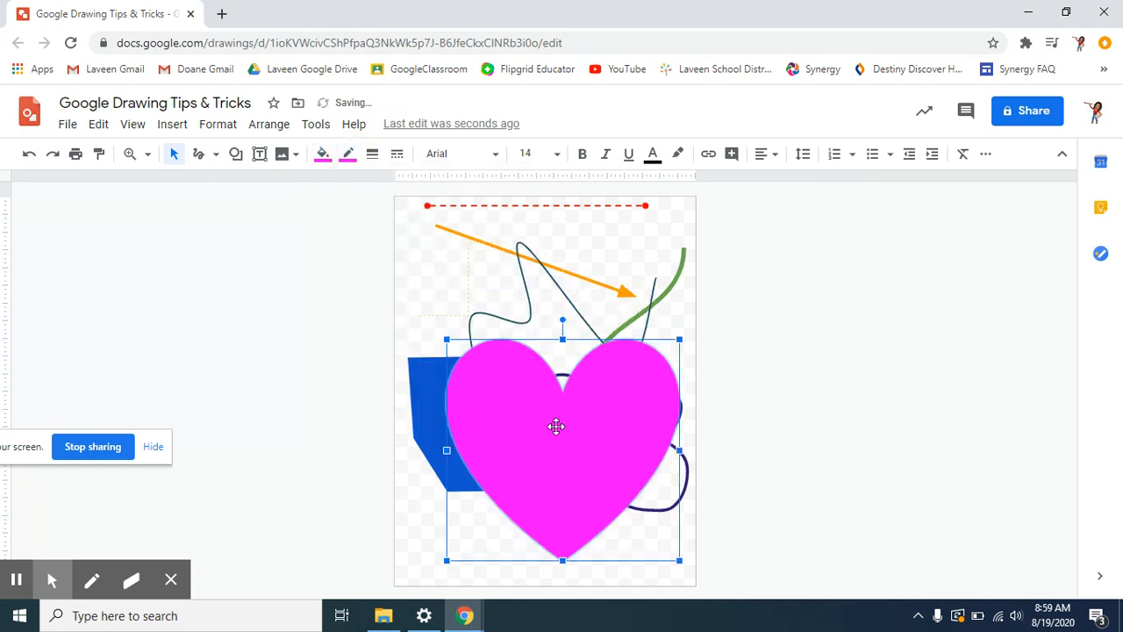
drag(557, 427, 544, 385)
click(785, 409)
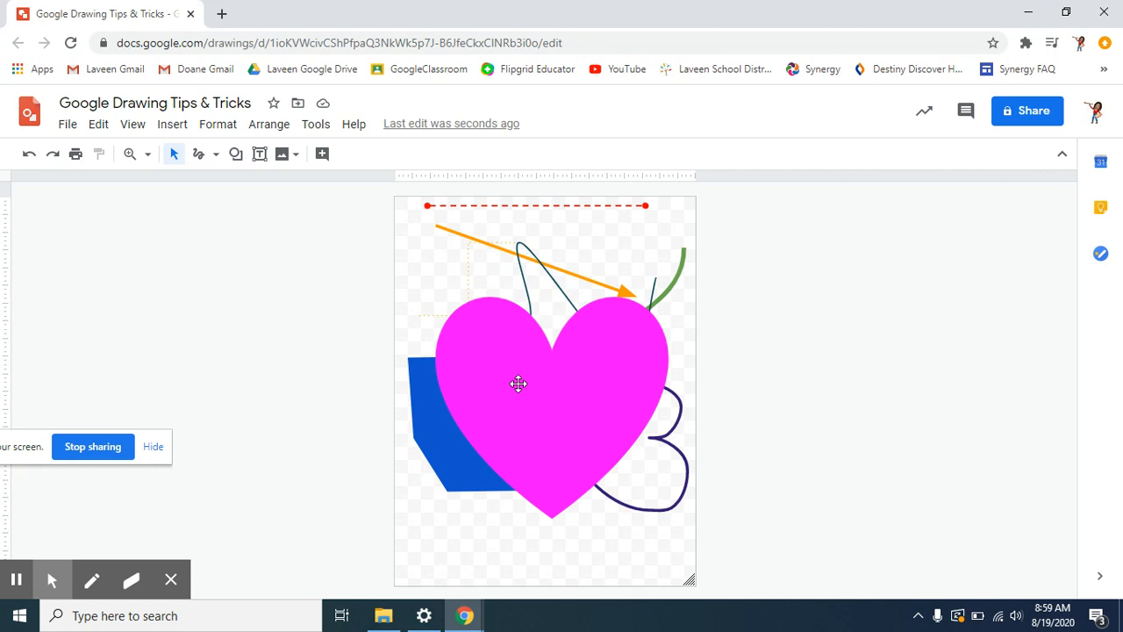
- Copy the magenta heart from its right-click menu
right_click(534, 405)
mouse_move(577, 409)
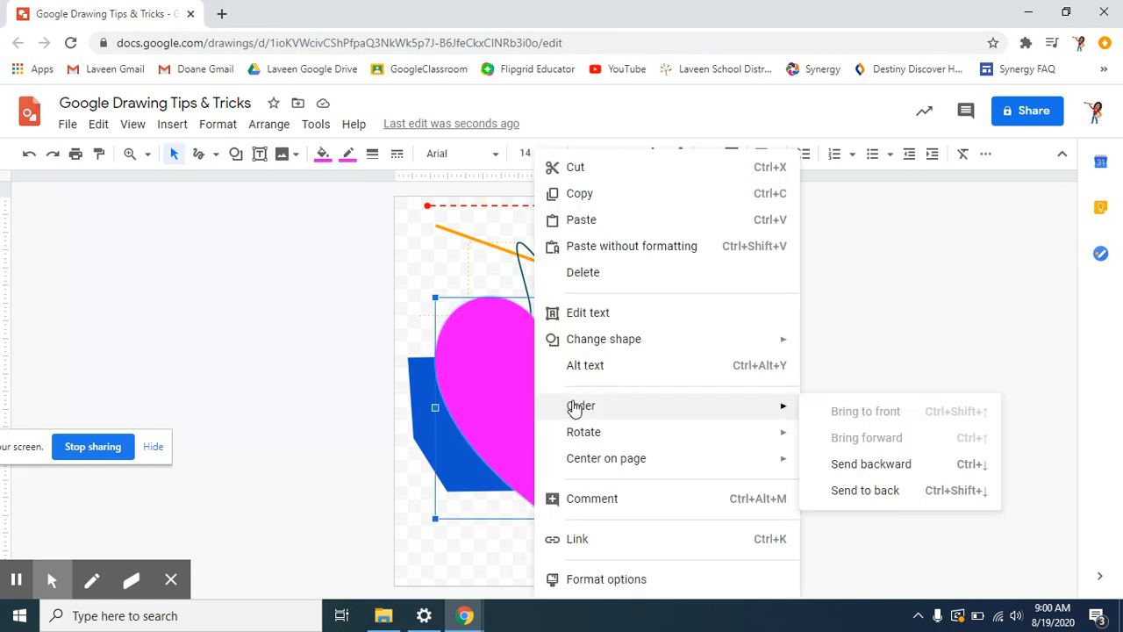
click(489, 393)
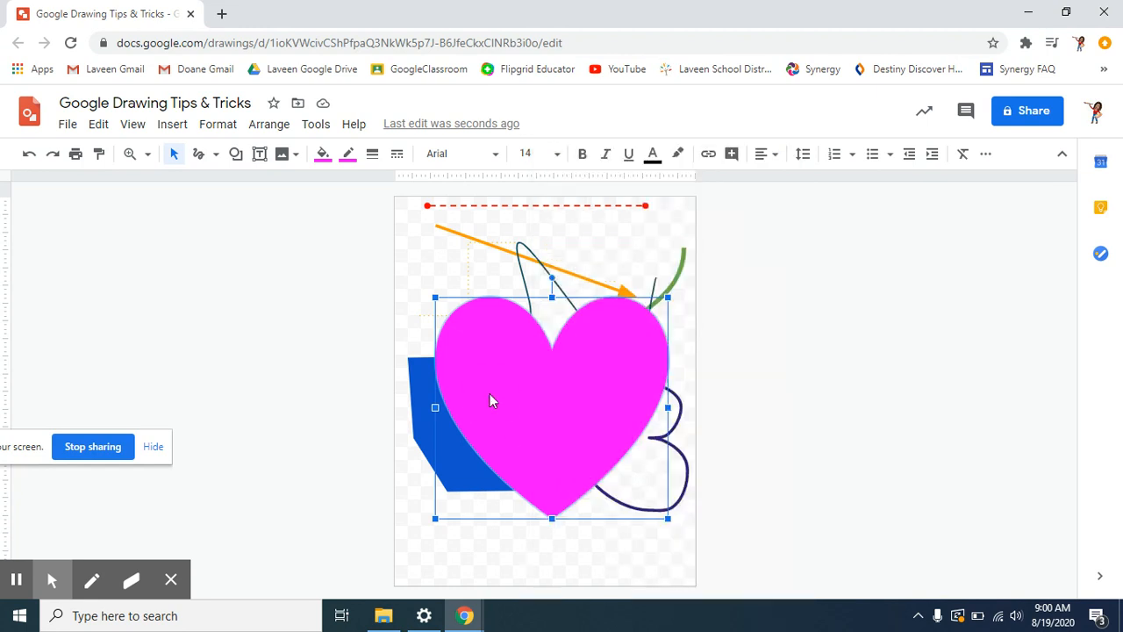
right_click(490, 401)
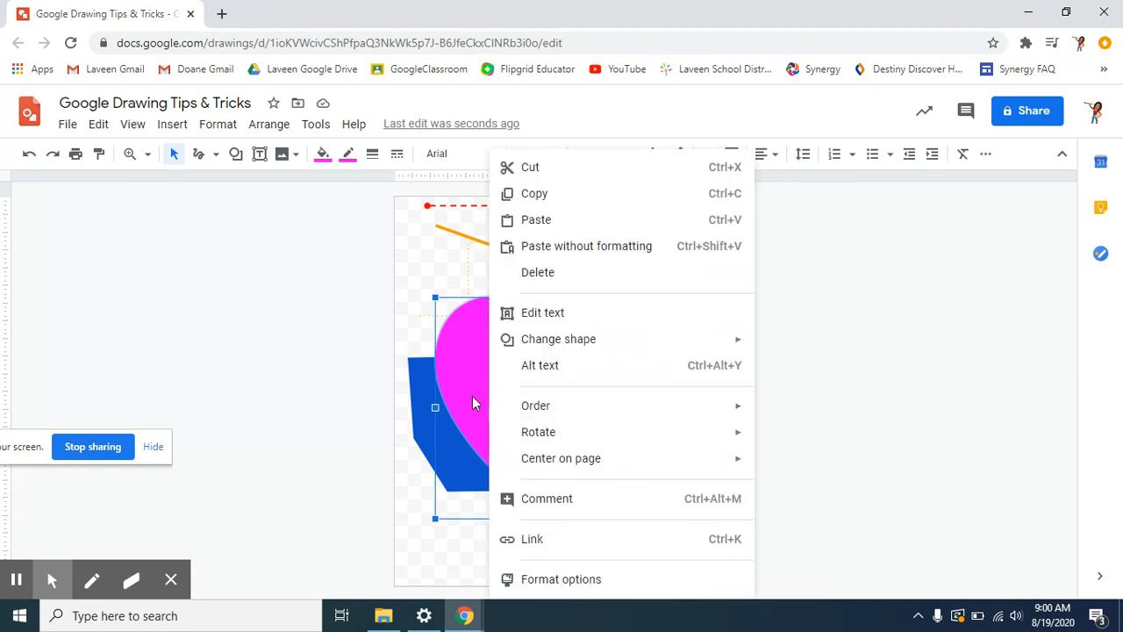
click(919, 480)
right_click(588, 428)
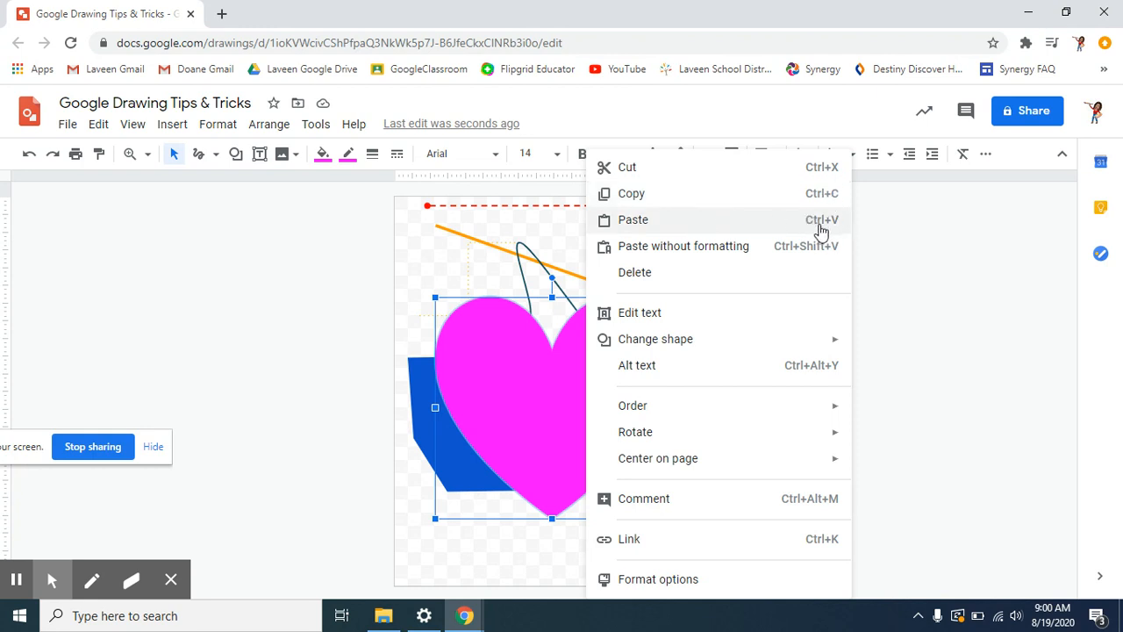
click(736, 199)
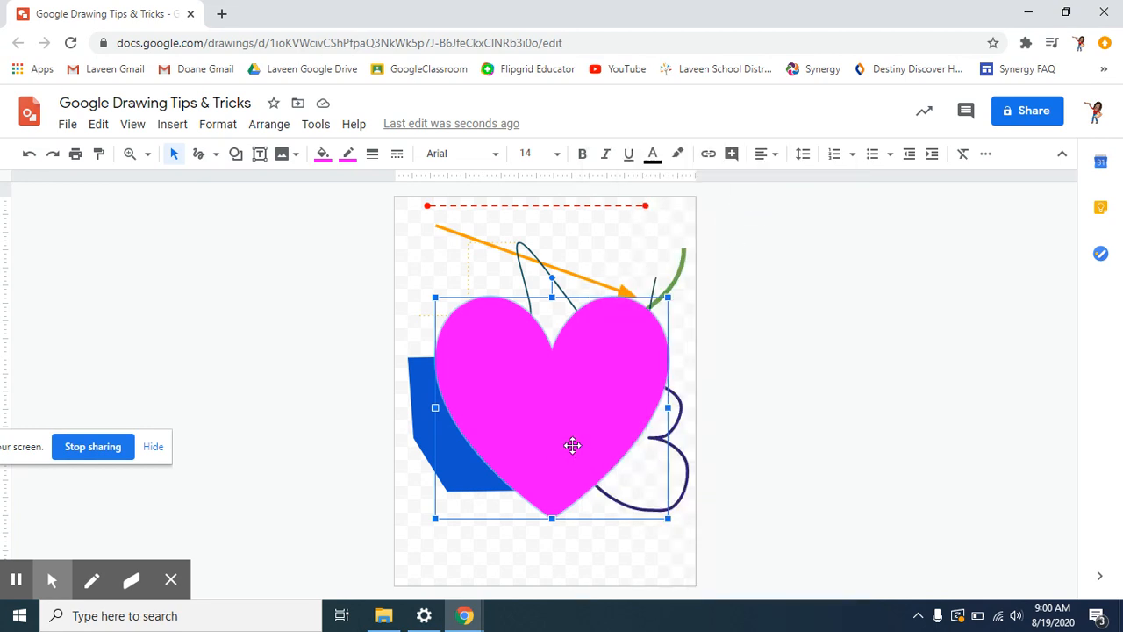
- Paste a duplicate heart and line both hearts up side by side along the page bottom
drag(573, 446, 504, 378)
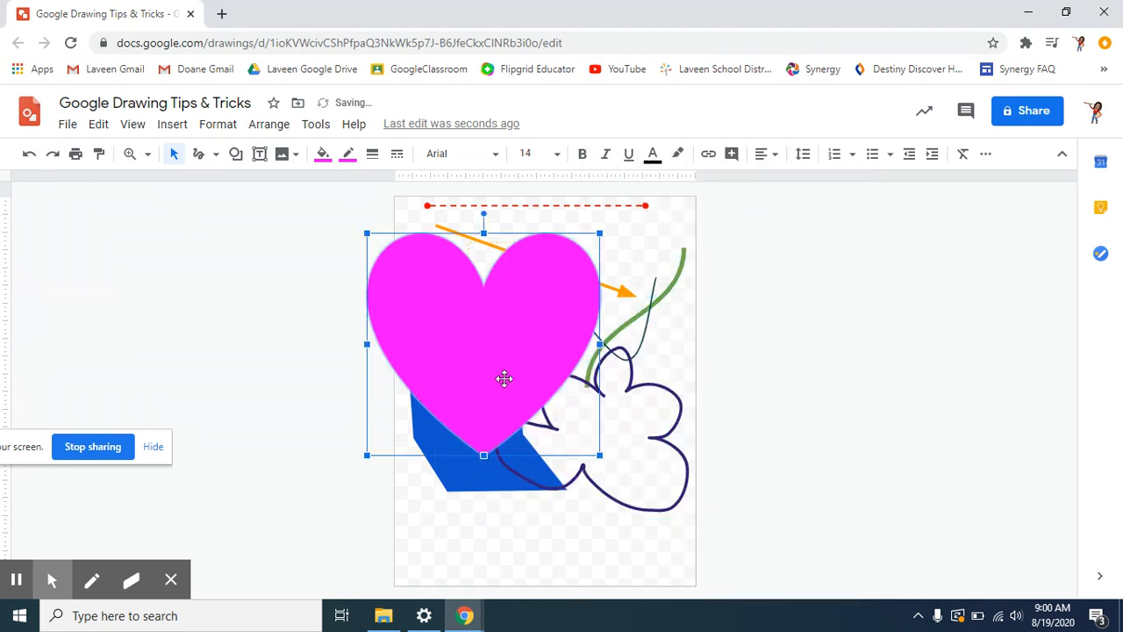
key(ctrl+v)
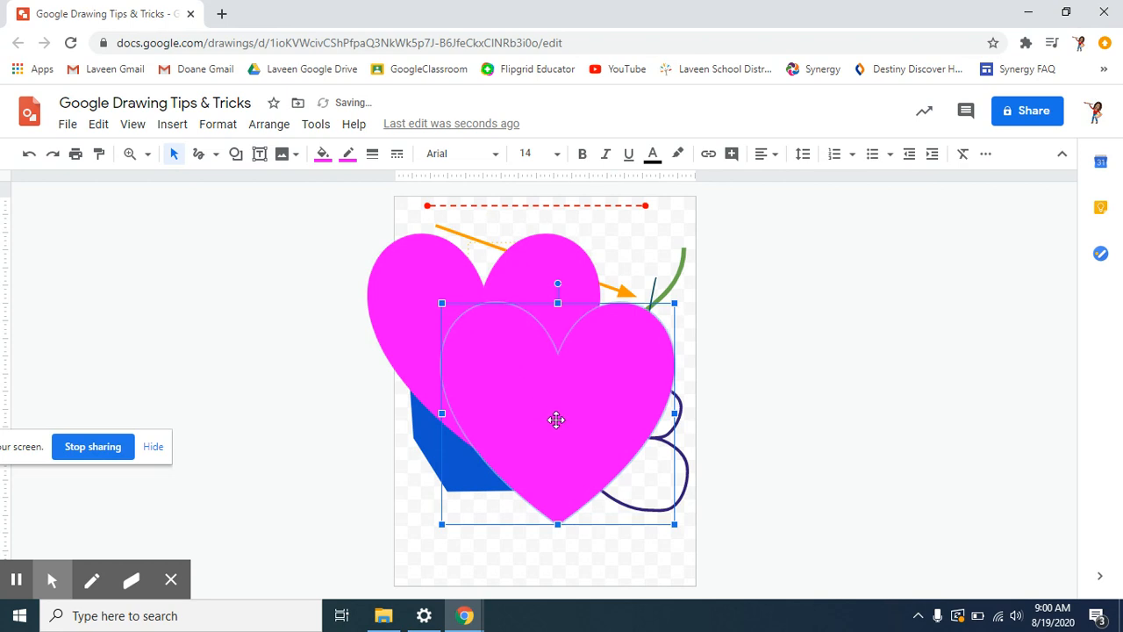
drag(556, 420, 650, 445)
drag(459, 345, 426, 504)
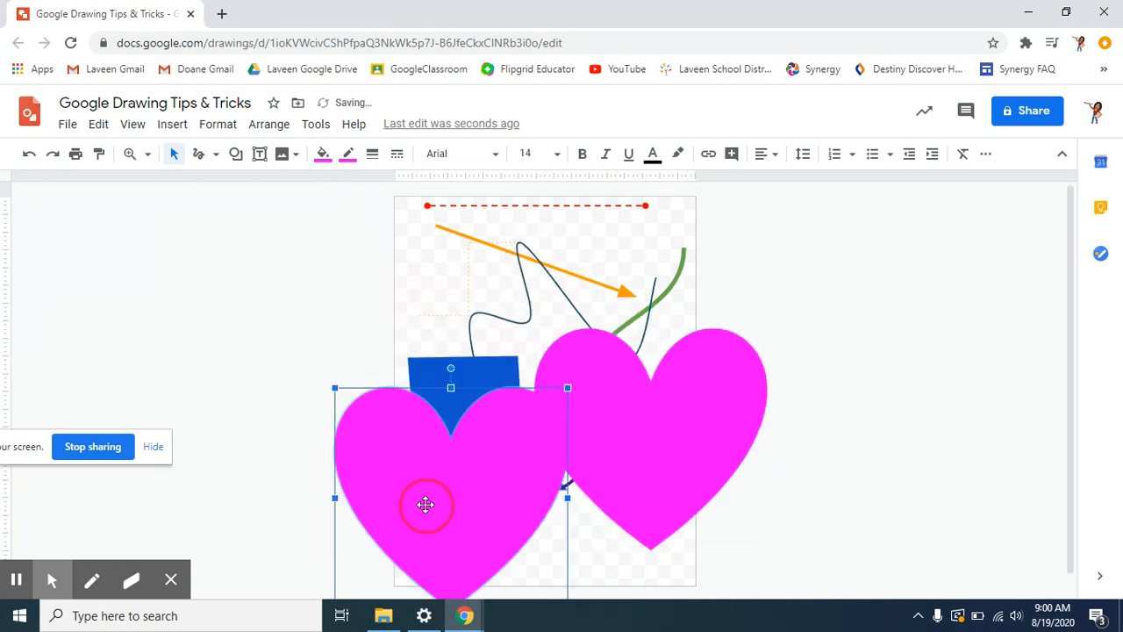
drag(626, 459, 652, 514)
click(881, 539)
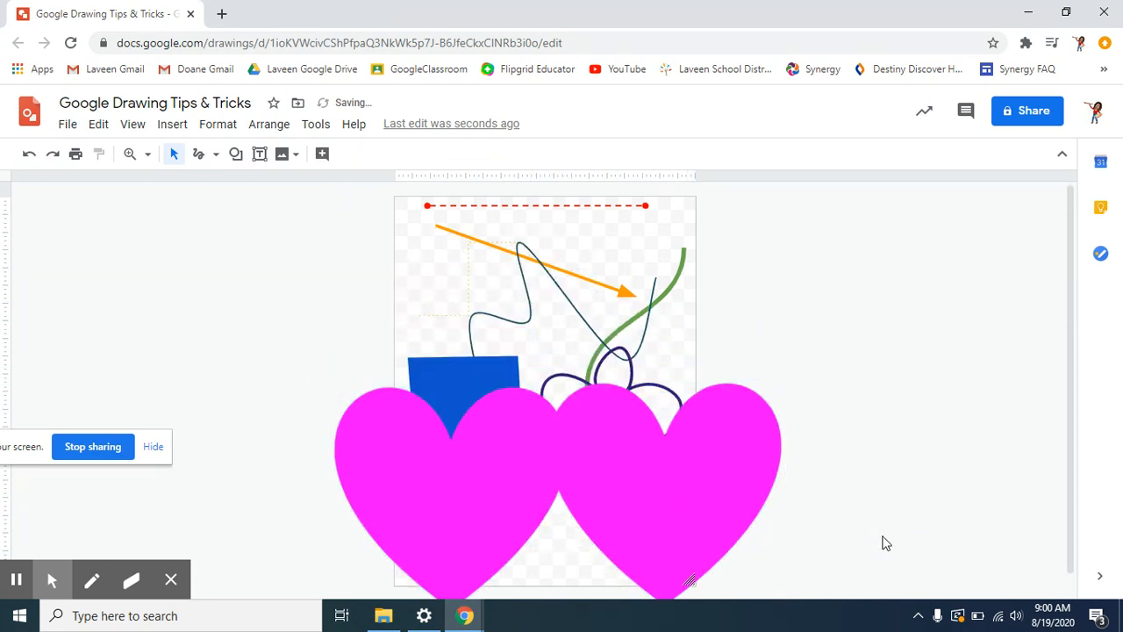
- Select both hearts, send them behind all other shapes, and move them up to mid-page
drag(747, 573, 347, 544)
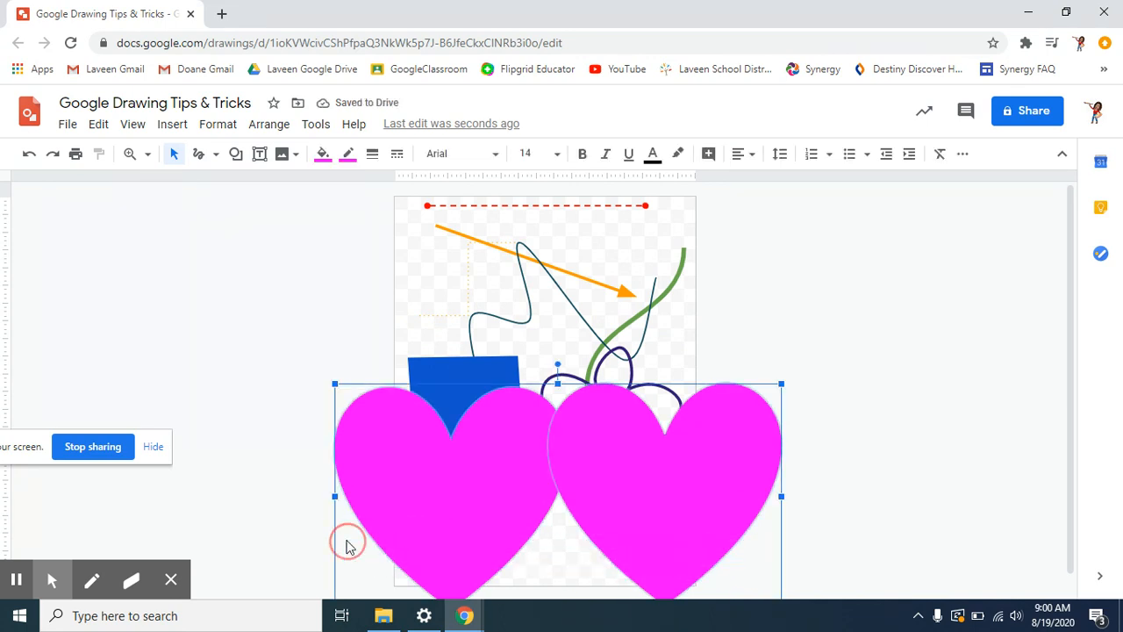
right_click(471, 531)
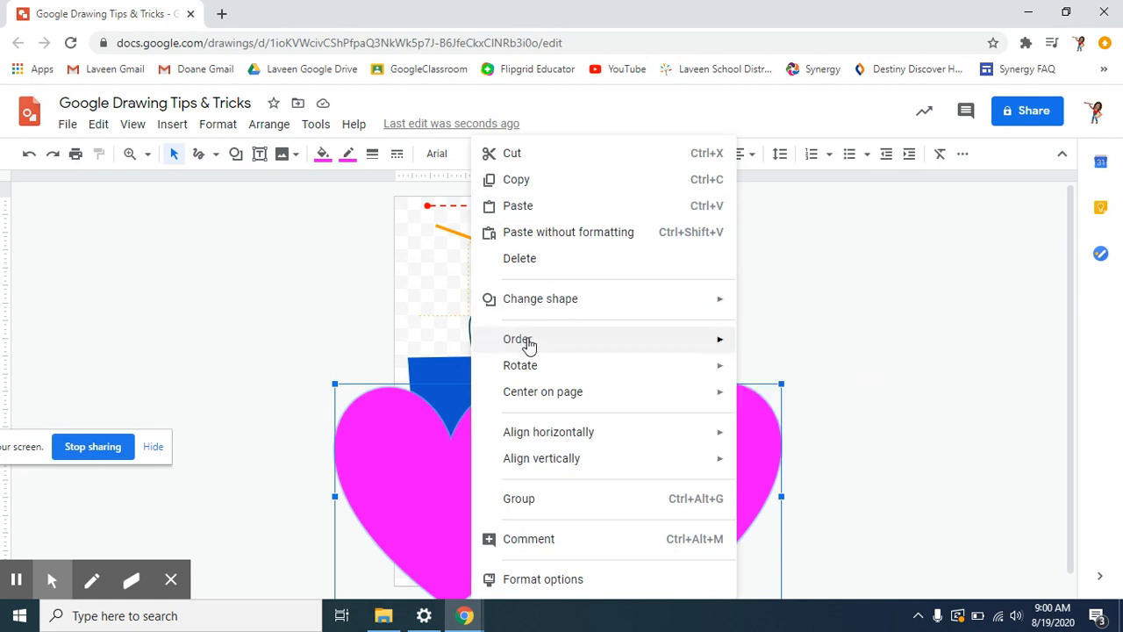
mouse_move(529, 342)
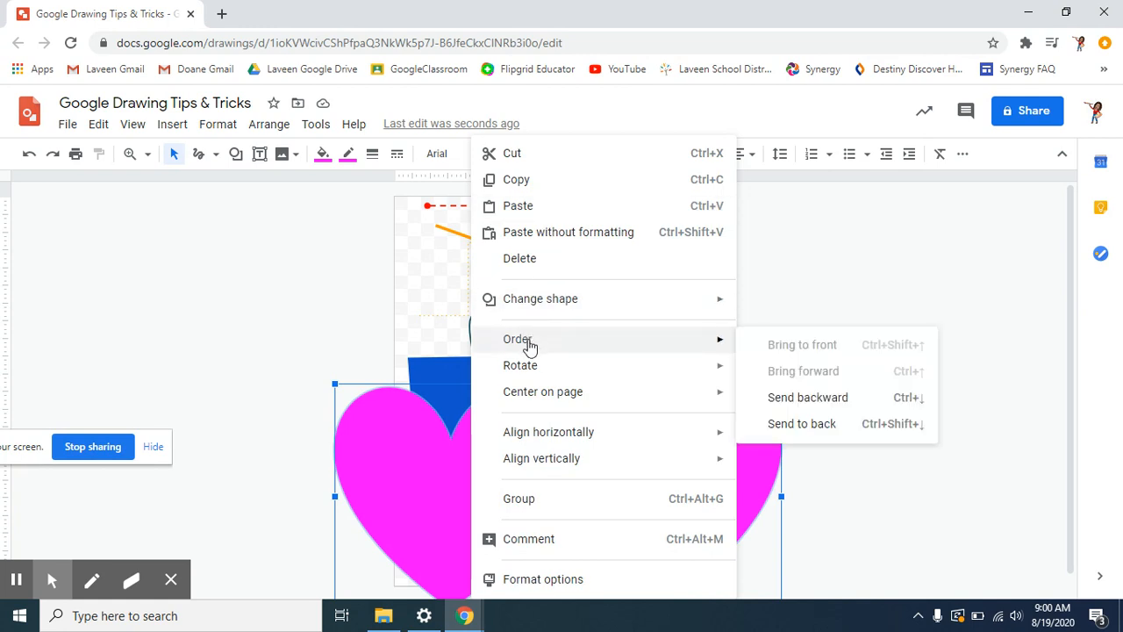
click(779, 402)
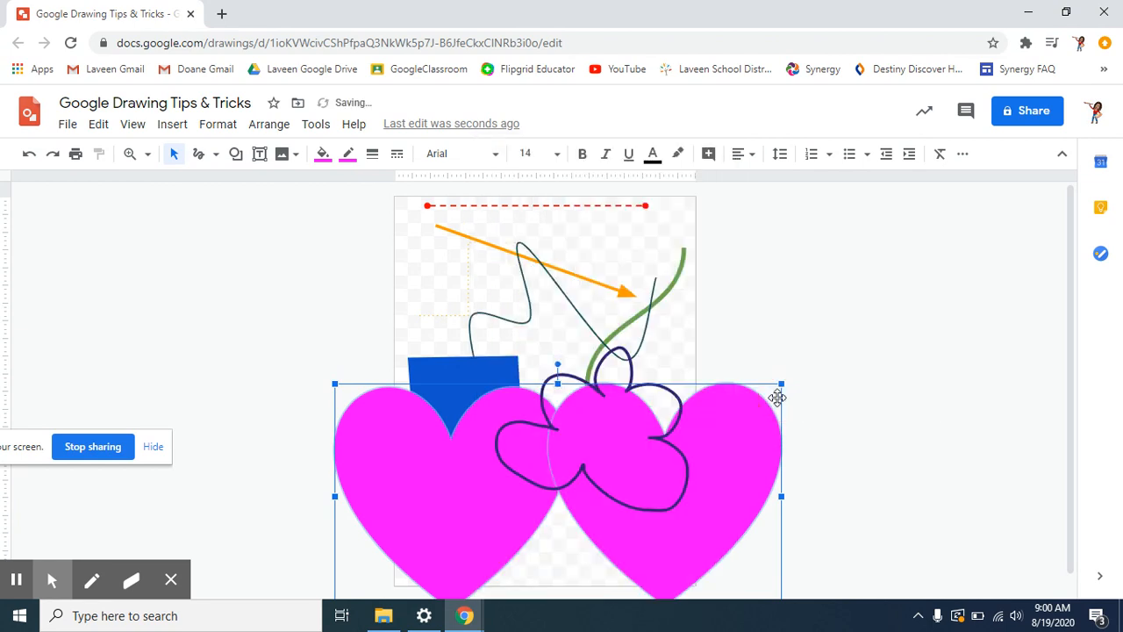
right_click(400, 499)
mouse_move(632, 350)
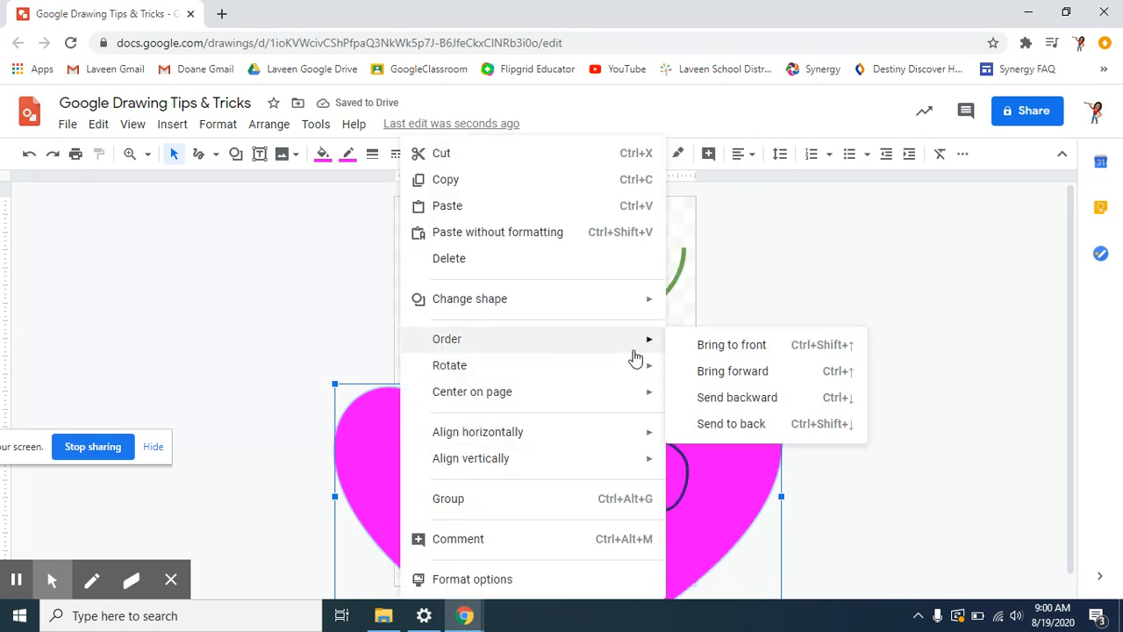
click(734, 396)
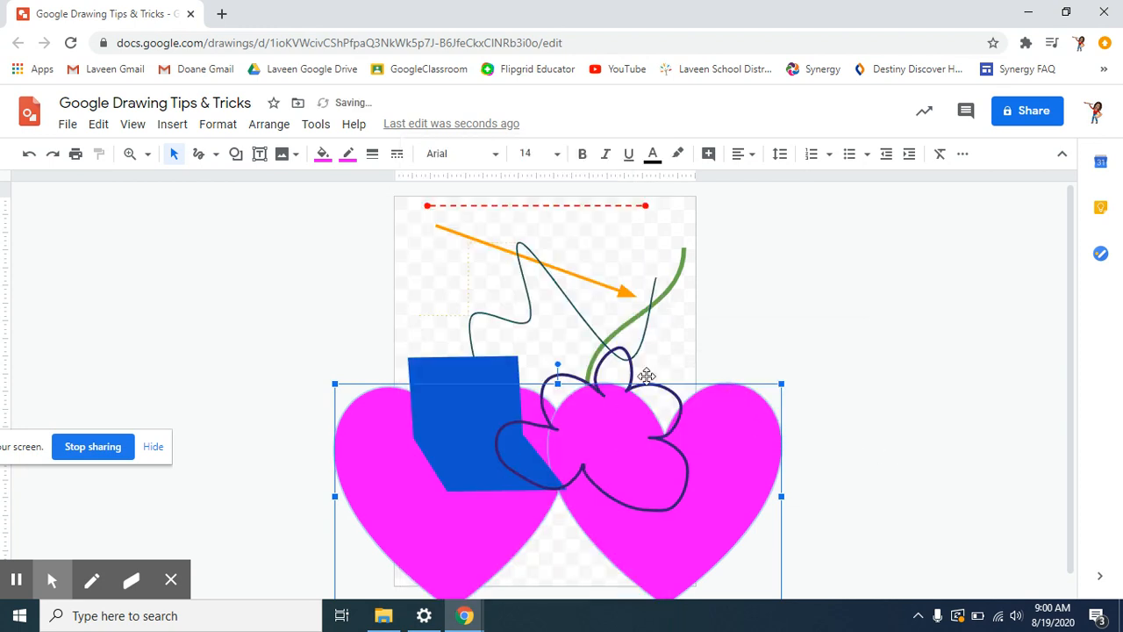
right_click(374, 508)
mouse_move(457, 348)
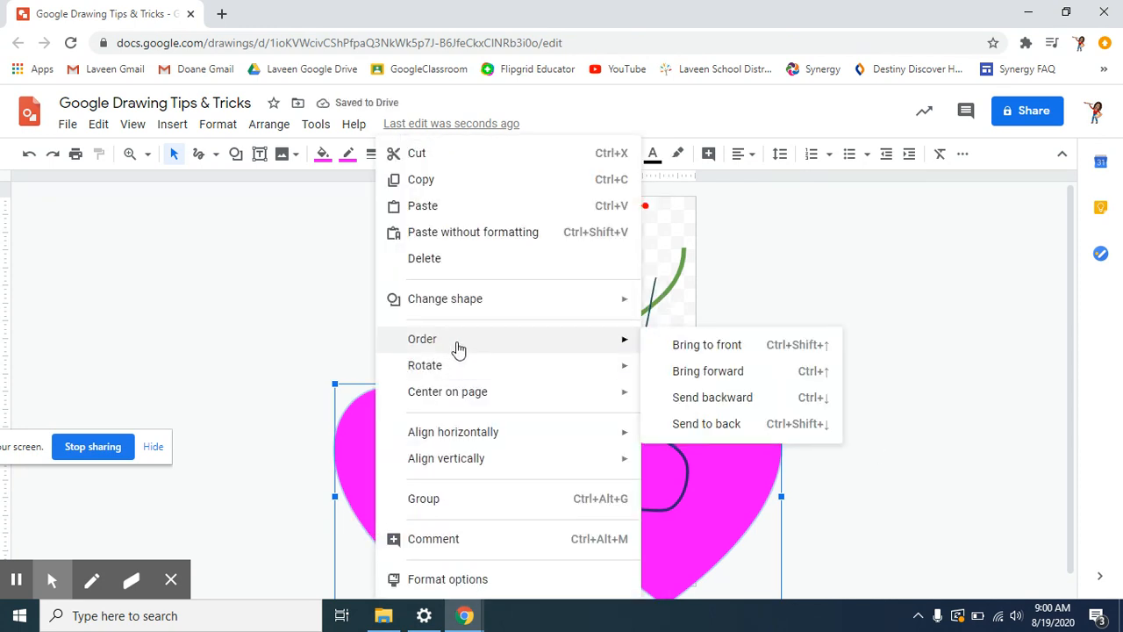
click(707, 424)
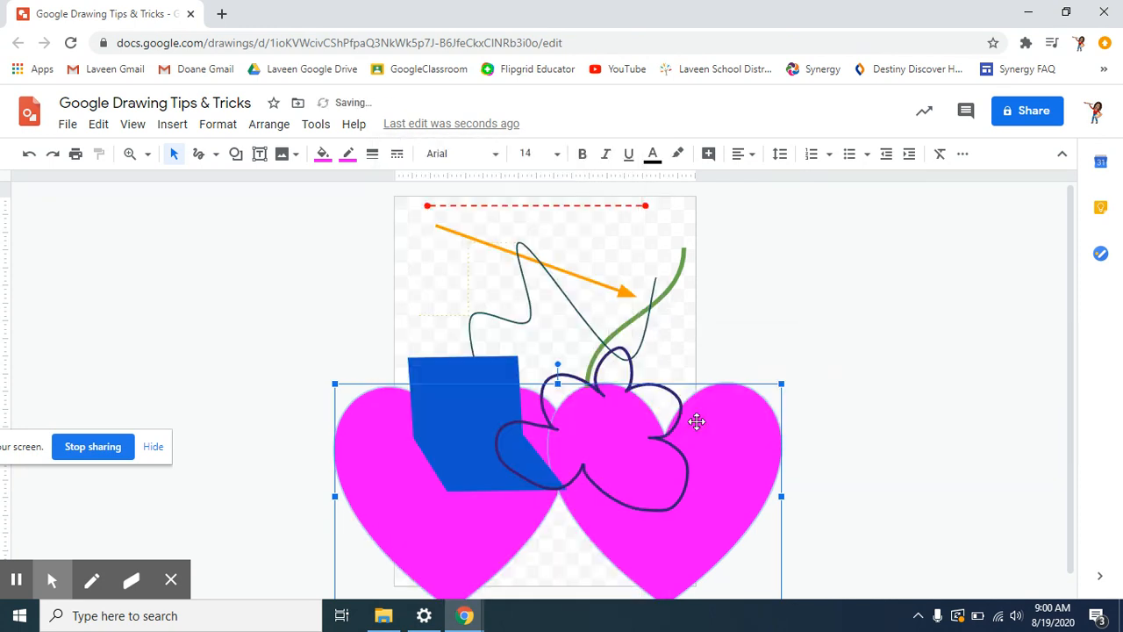
drag(753, 504, 720, 360)
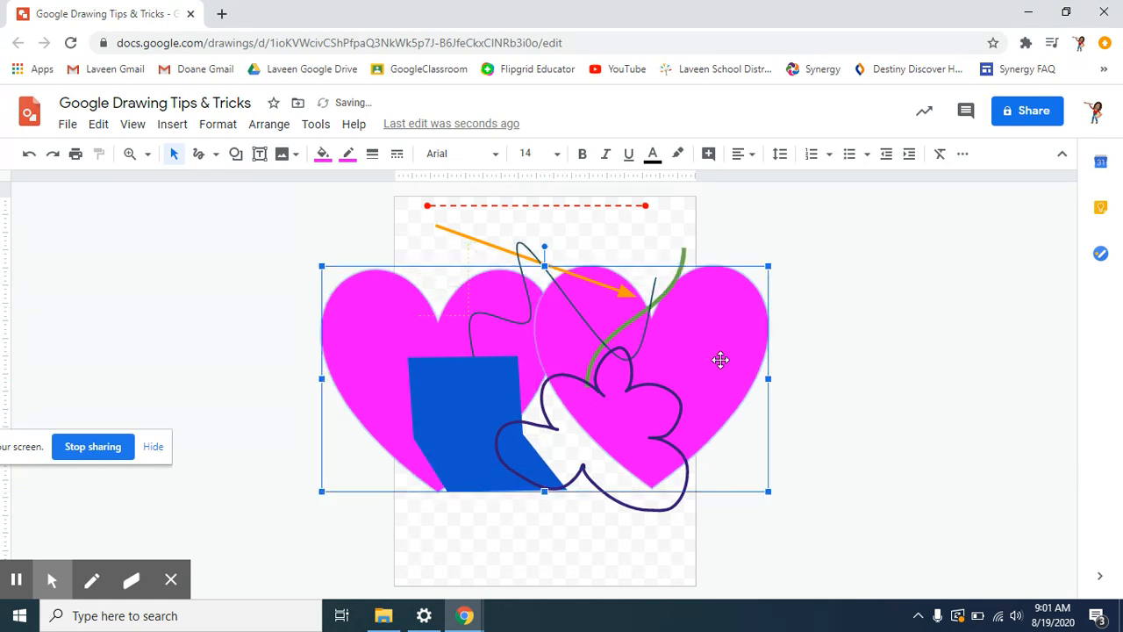
- Change the right-hand heart's shape into a circle
click(846, 397)
click(736, 367)
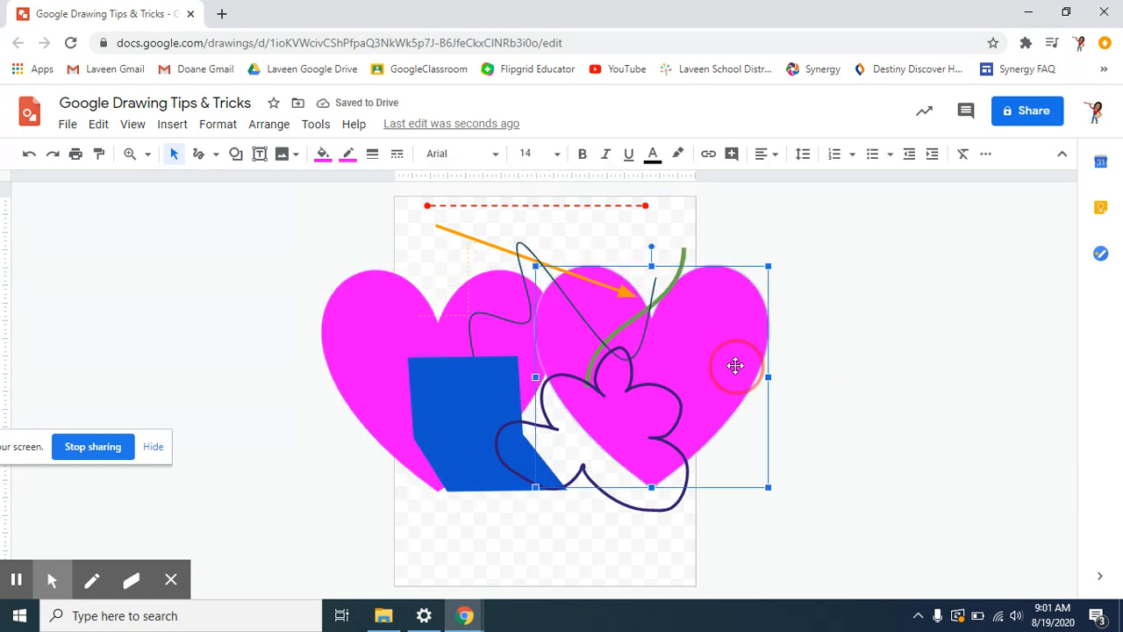
click(734, 372)
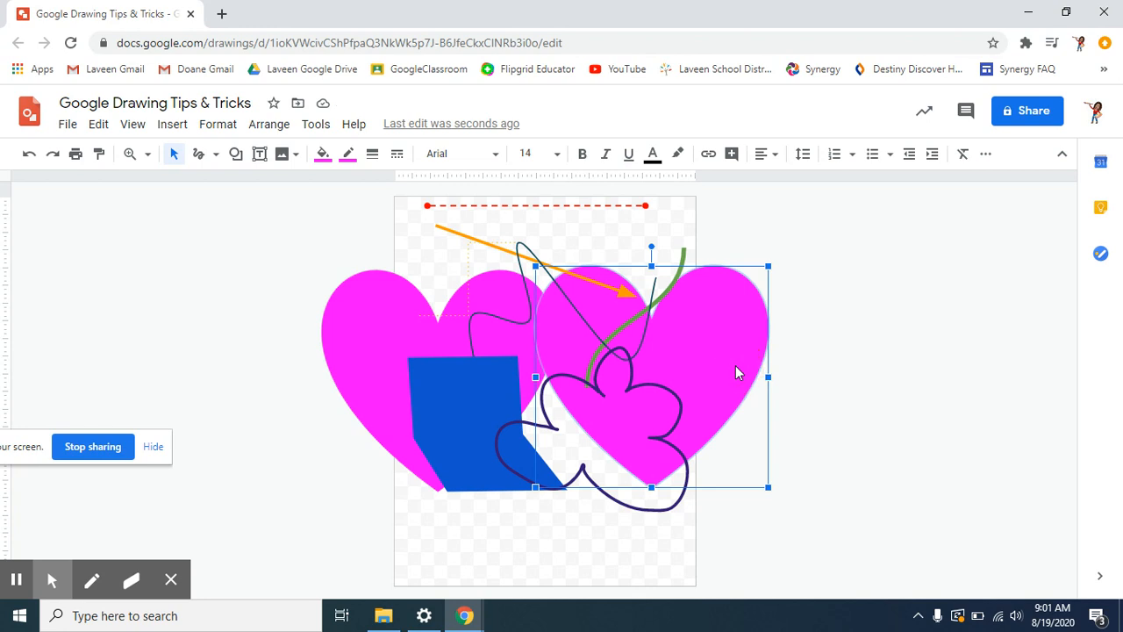
click(852, 389)
right_click(741, 370)
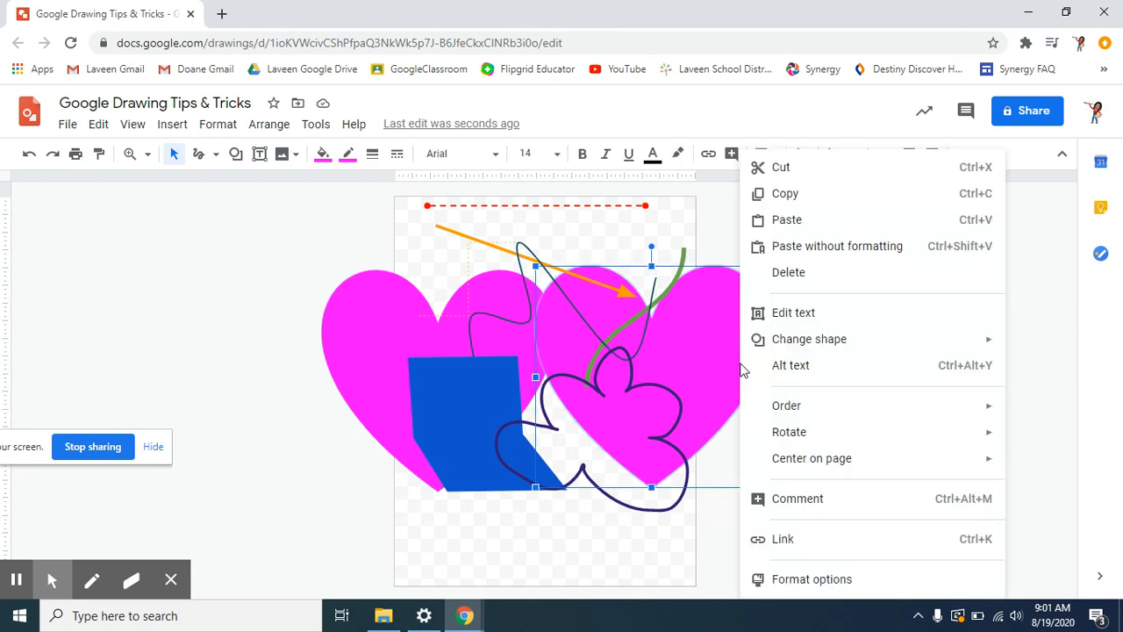
mouse_move(799, 342)
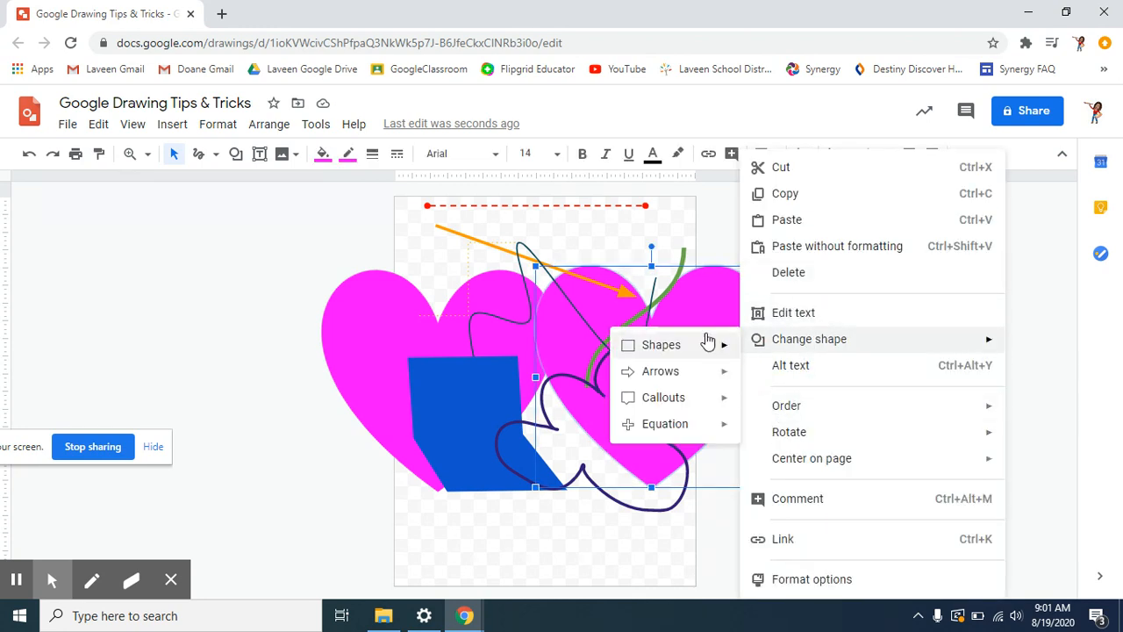
mouse_move(708, 342)
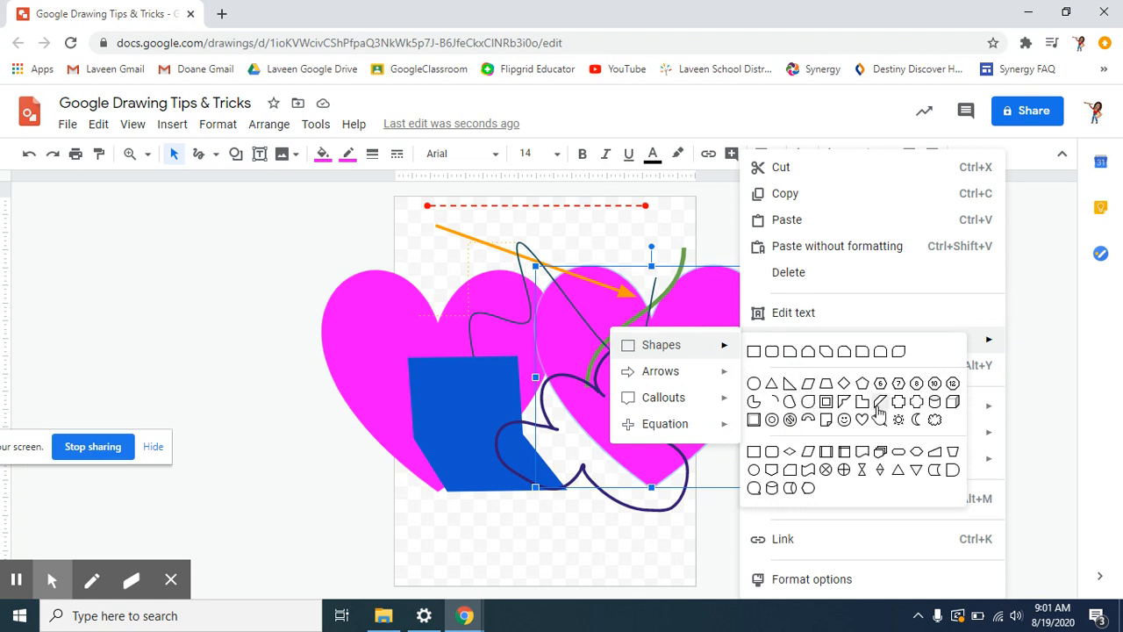
click(844, 420)
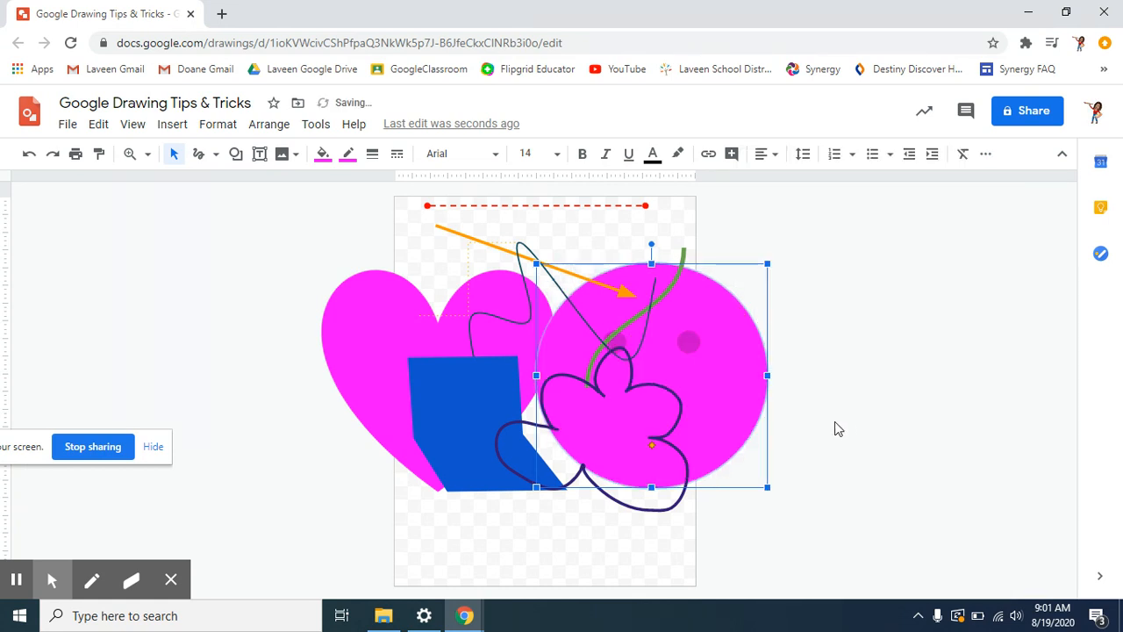
- Change the circle into a five-point star
right_click(716, 398)
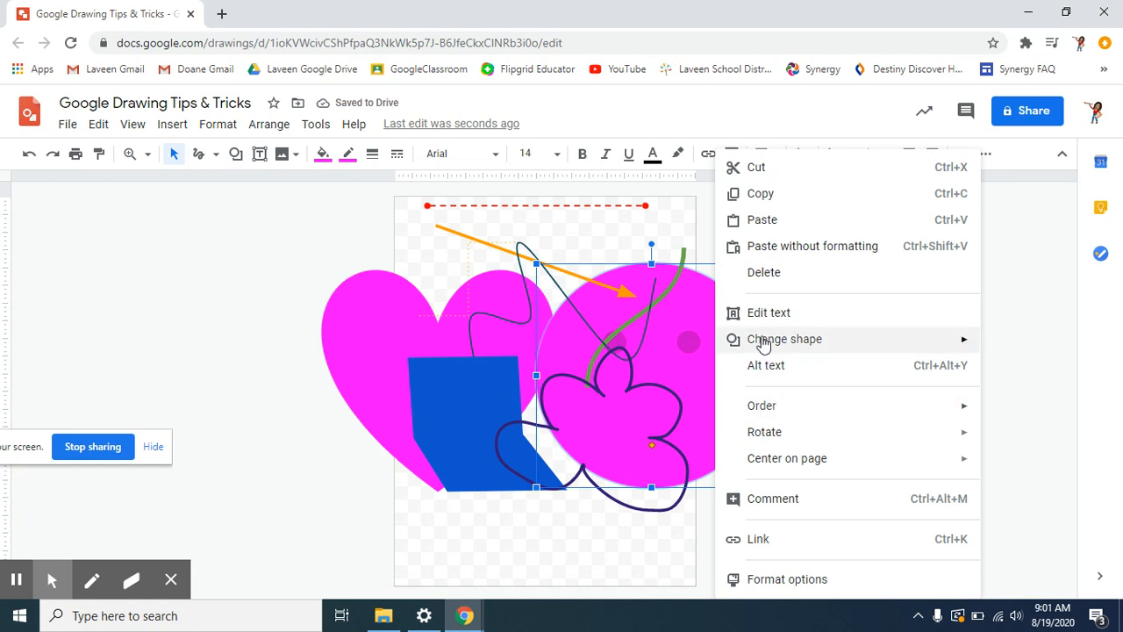
mouse_move(730, 343)
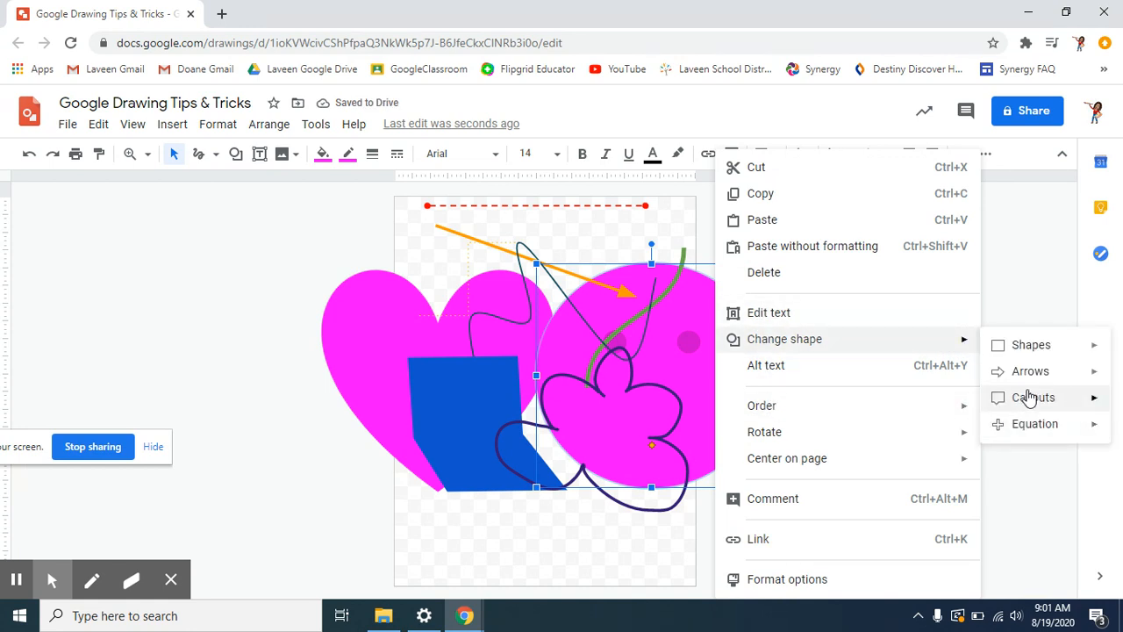
mouse_move(845, 339)
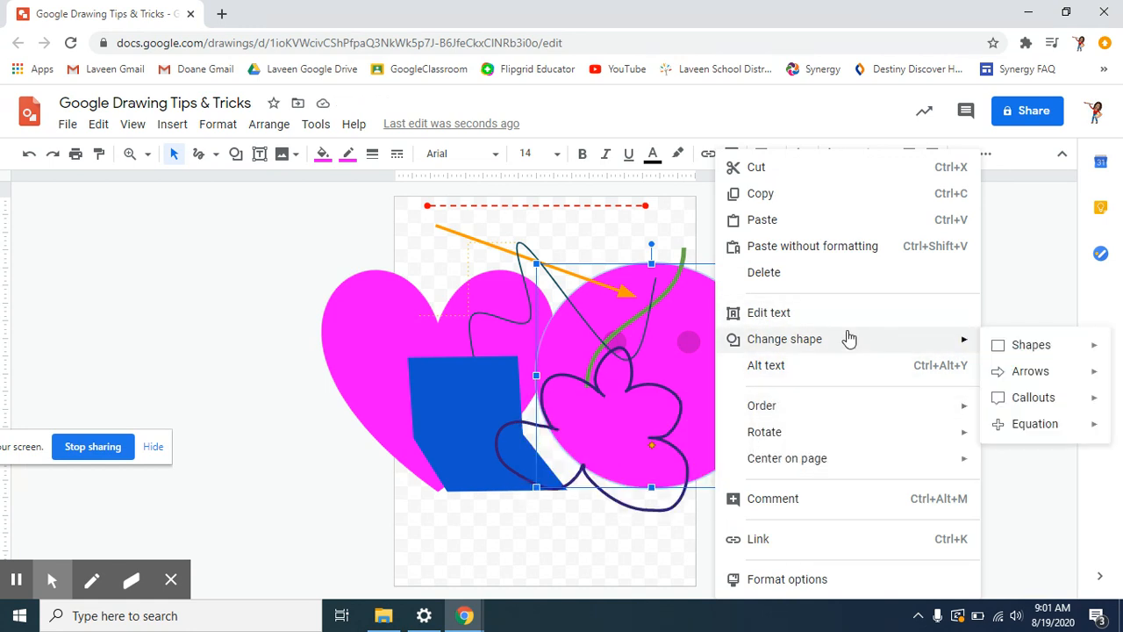
mouse_move(1025, 376)
mouse_move(1025, 404)
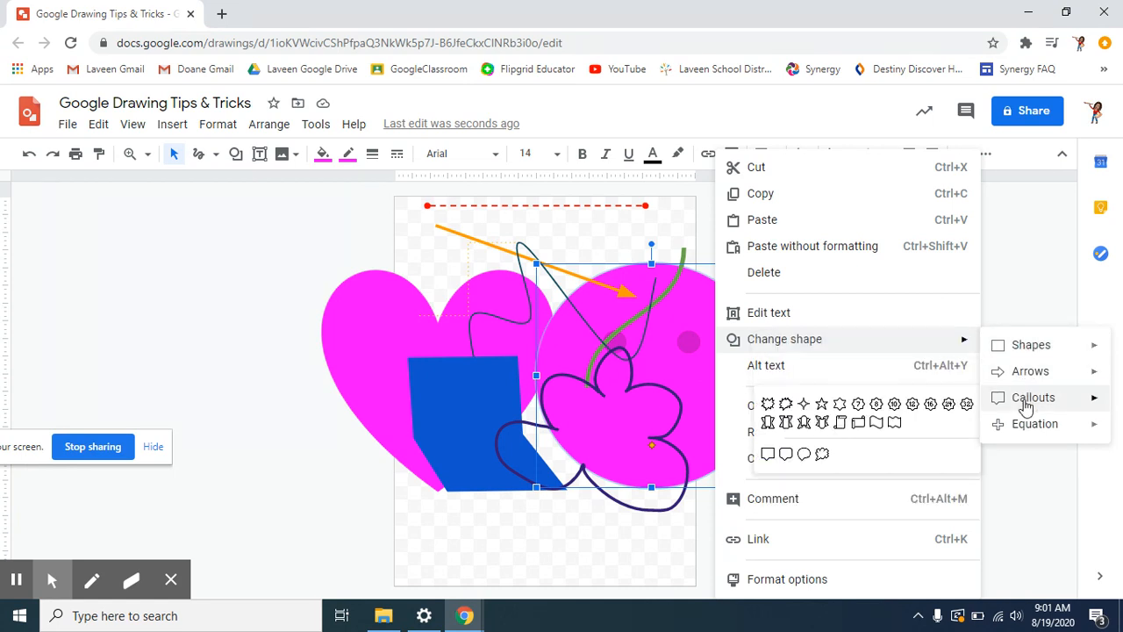
click(822, 403)
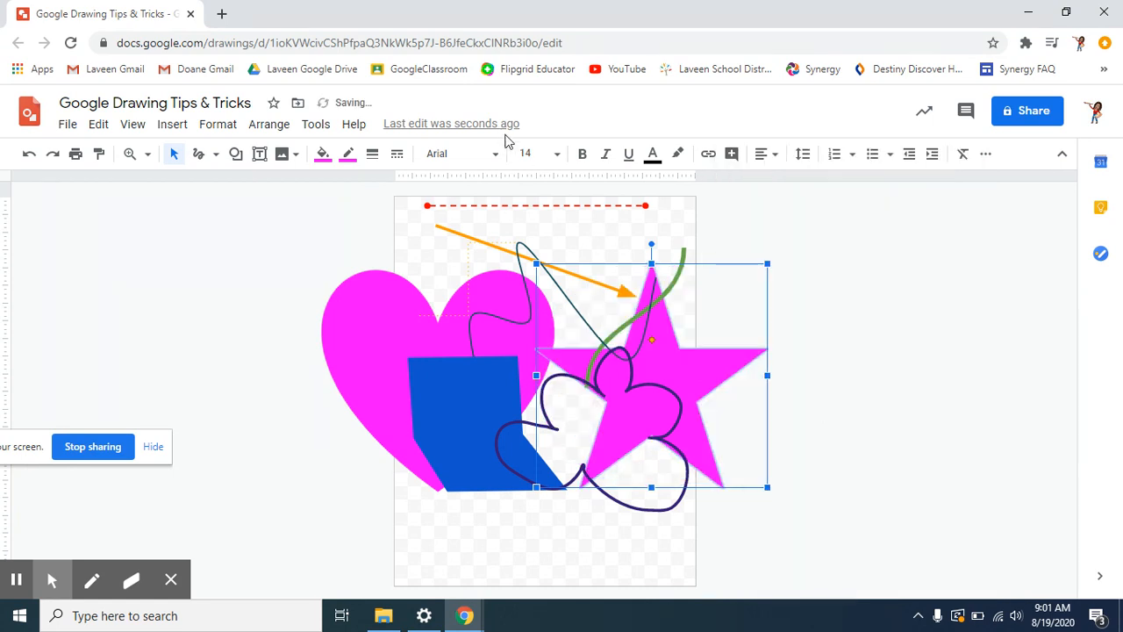
- Give the star a yellow outline and fill, and nudge it slightly up and left
click(348, 154)
click(407, 230)
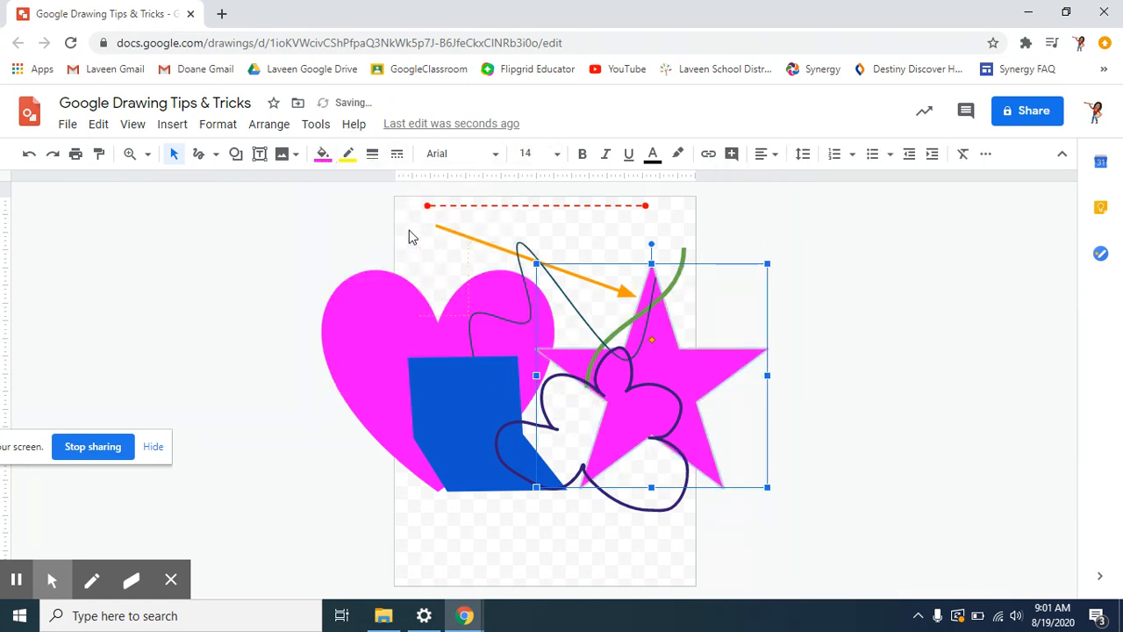
click(323, 154)
click(384, 258)
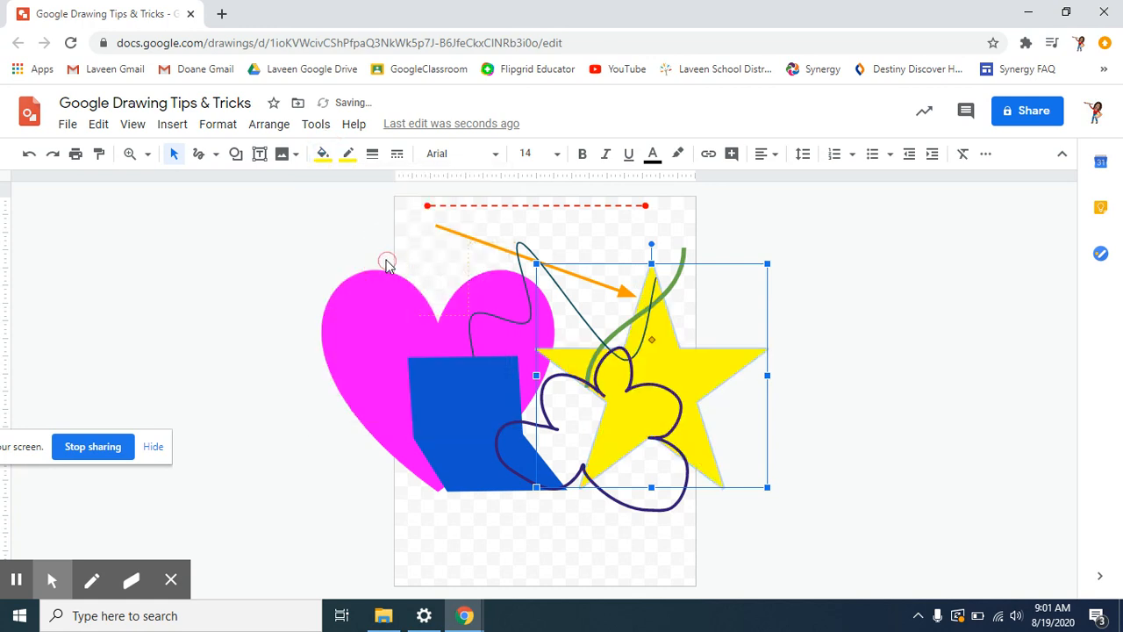
click(814, 325)
drag(699, 381, 672, 366)
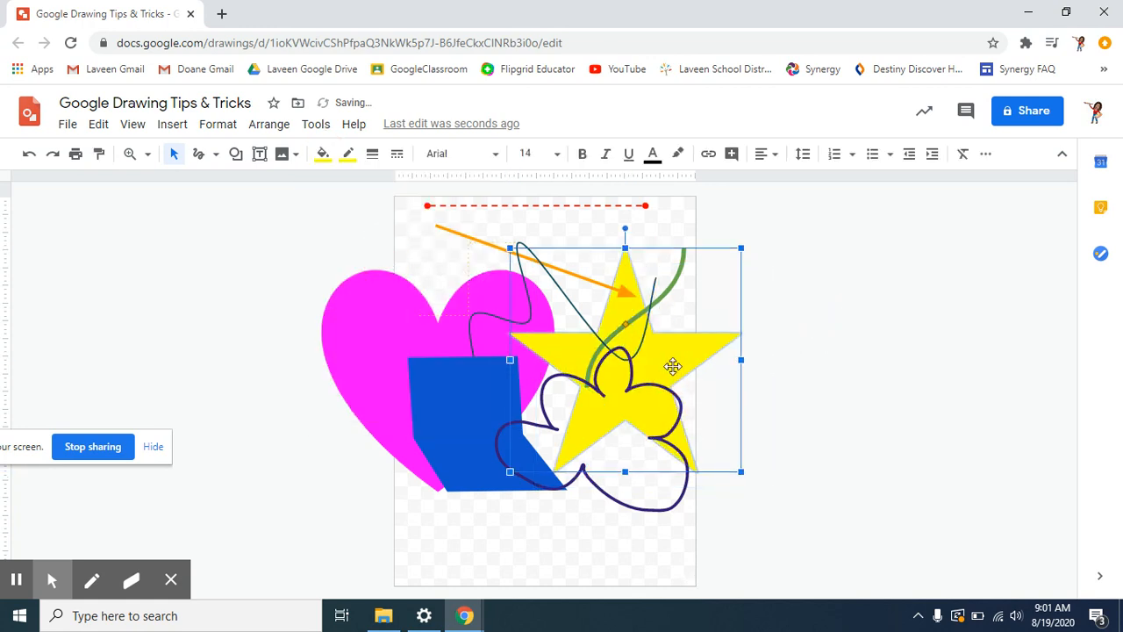
click(822, 407)
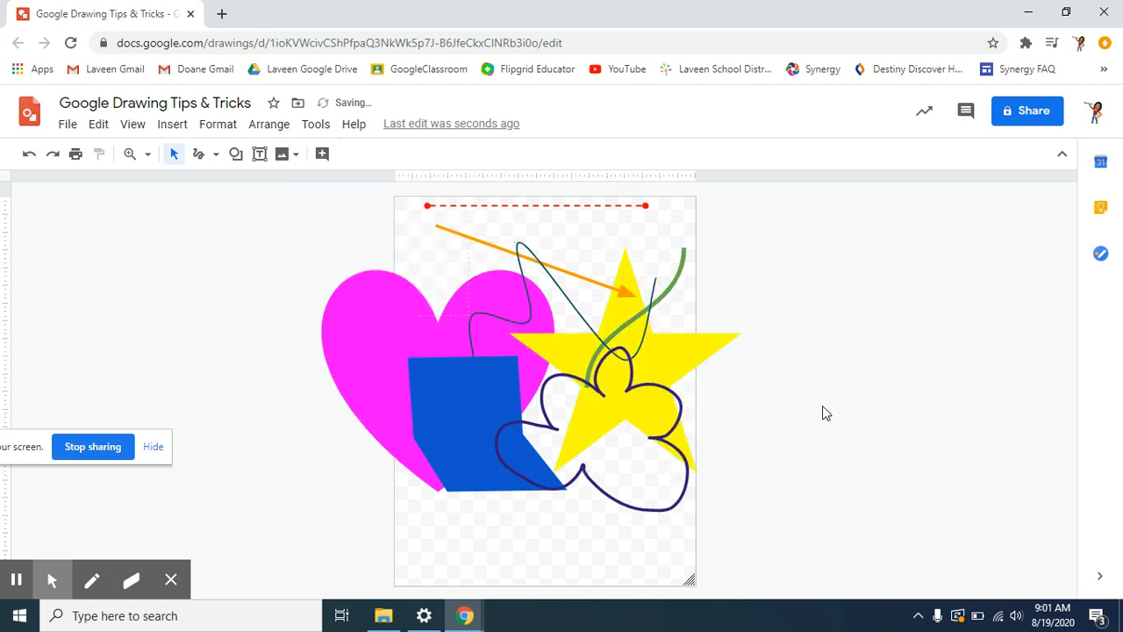
- Draw a text box near the page bottom containing Miss Wild, then select it
click(235, 153)
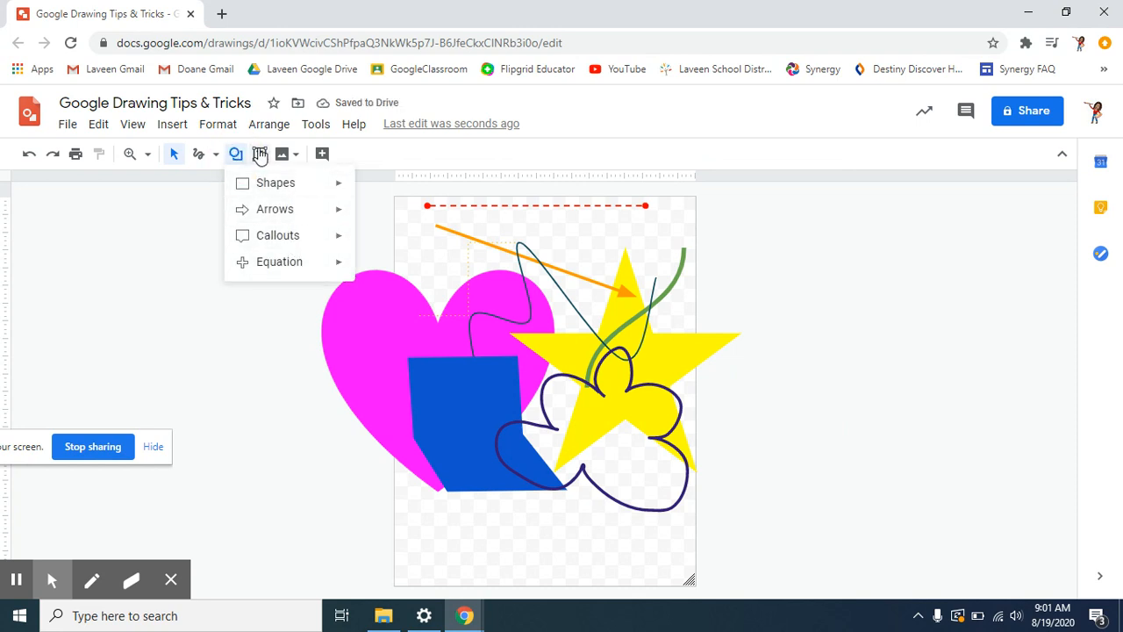
click(268, 377)
click(259, 155)
drag(437, 528, 648, 570)
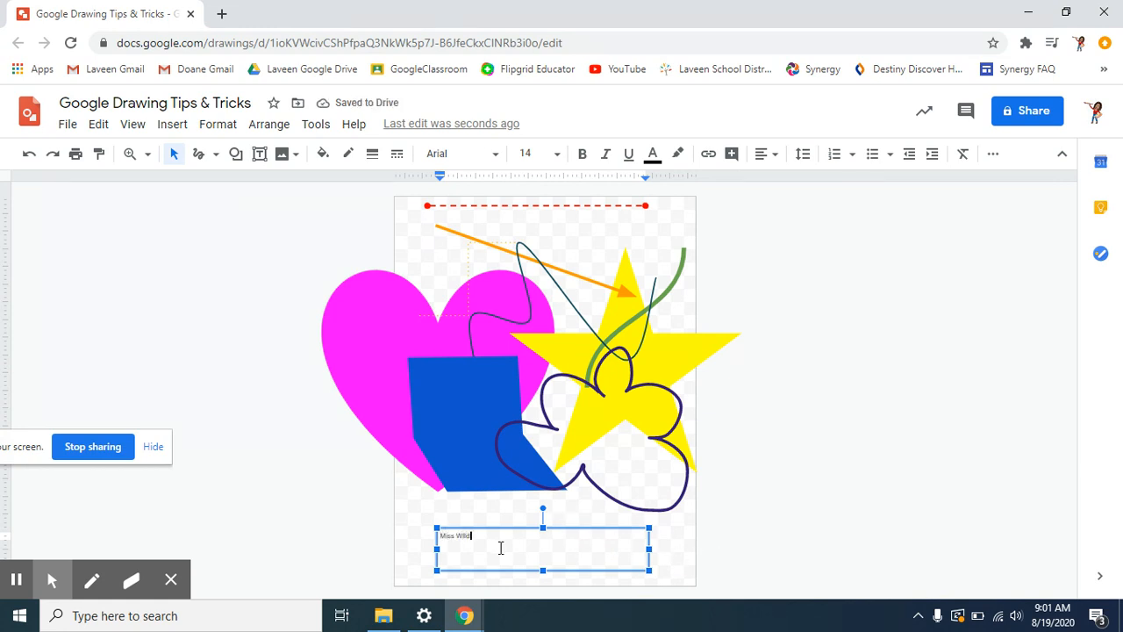
triple_click(451, 539)
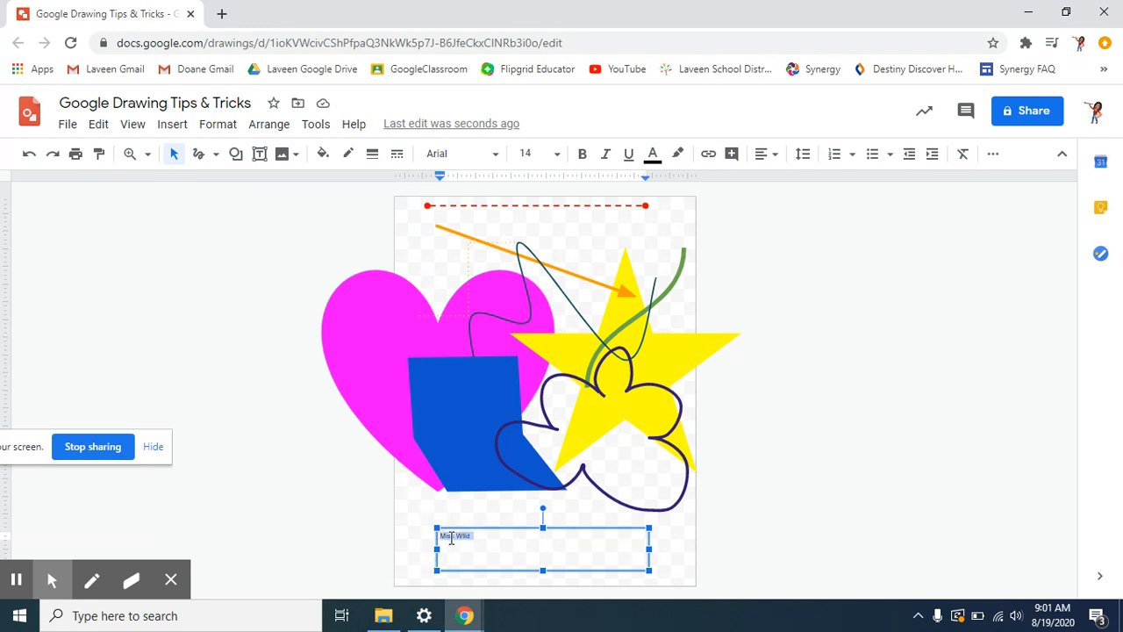
click(404, 554)
drag(406, 559, 491, 529)
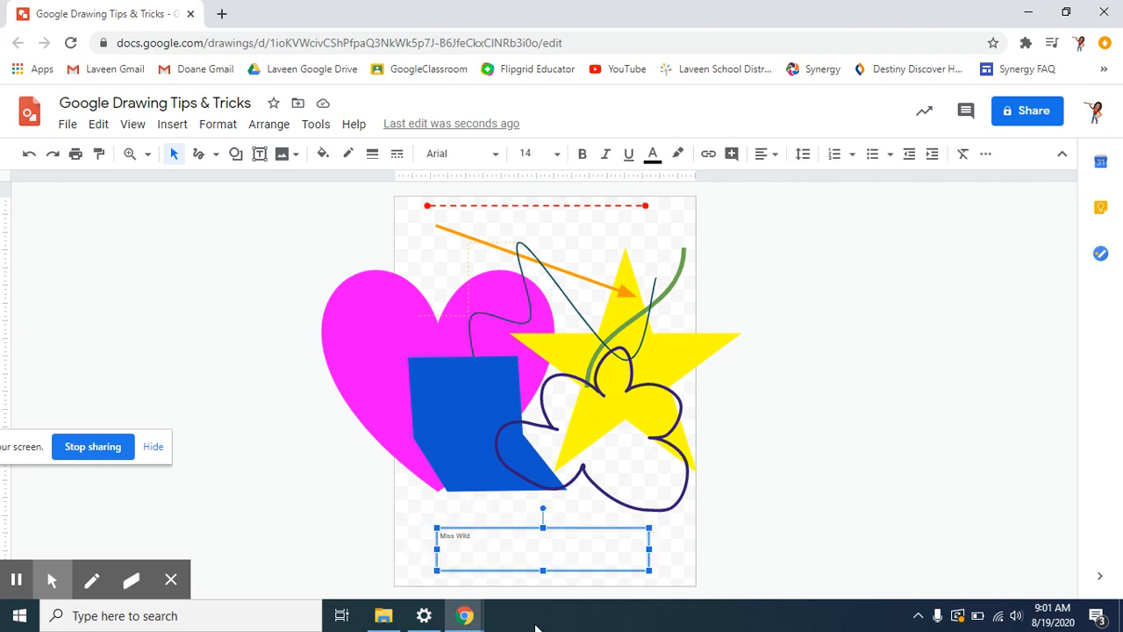
- Set the Miss Wild text to Lobster 48, bold, italic, underlined, in red
click(462, 154)
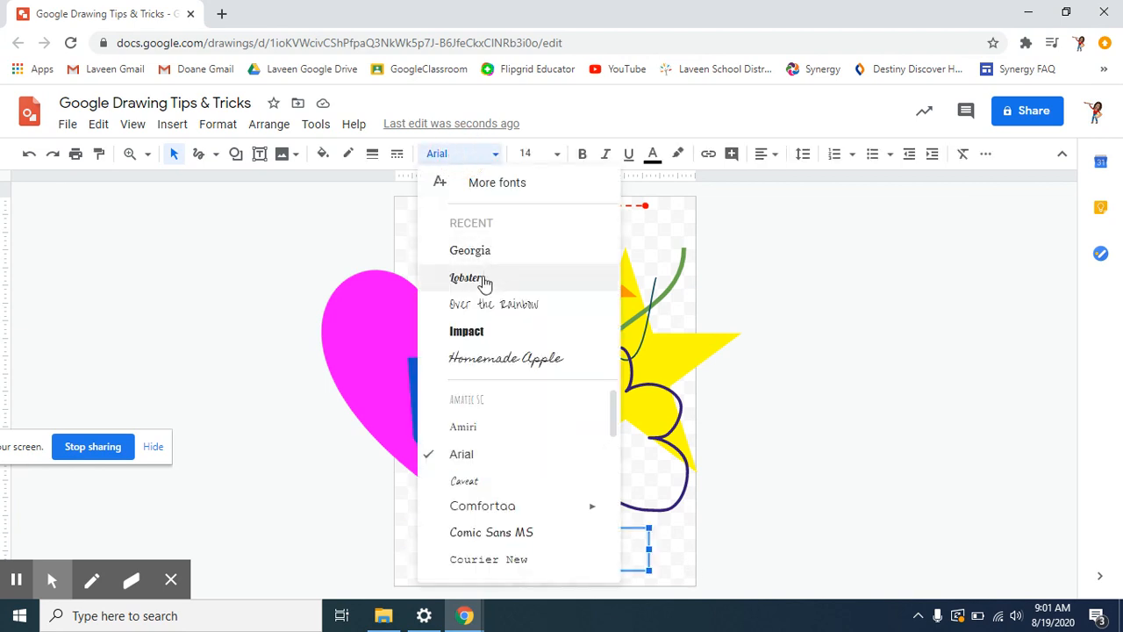
click(467, 286)
click(537, 154)
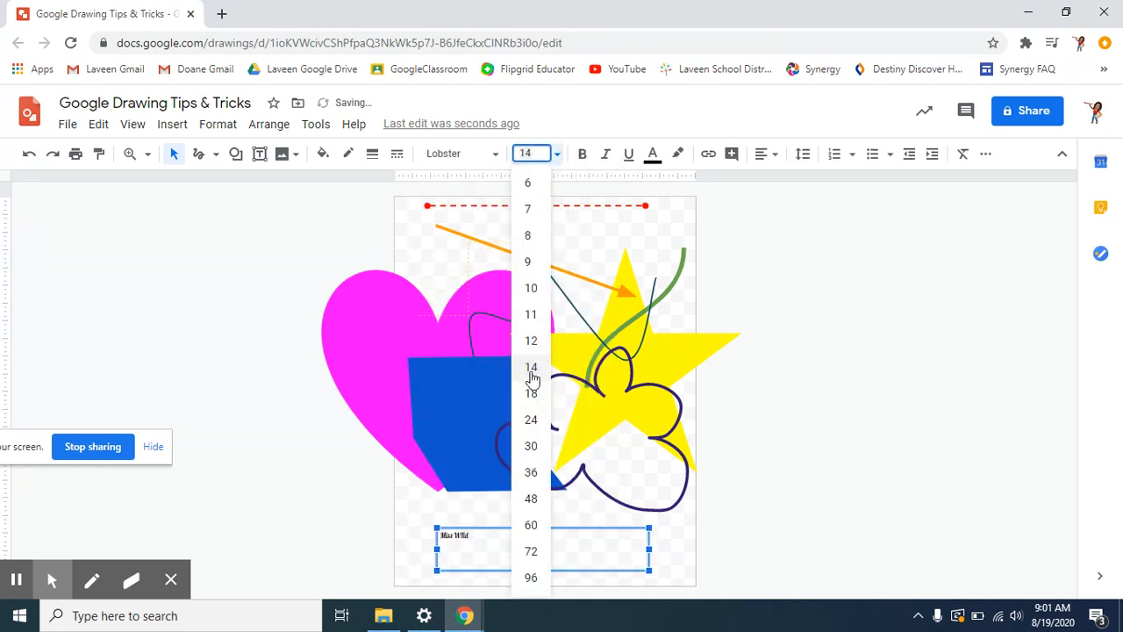
click(532, 499)
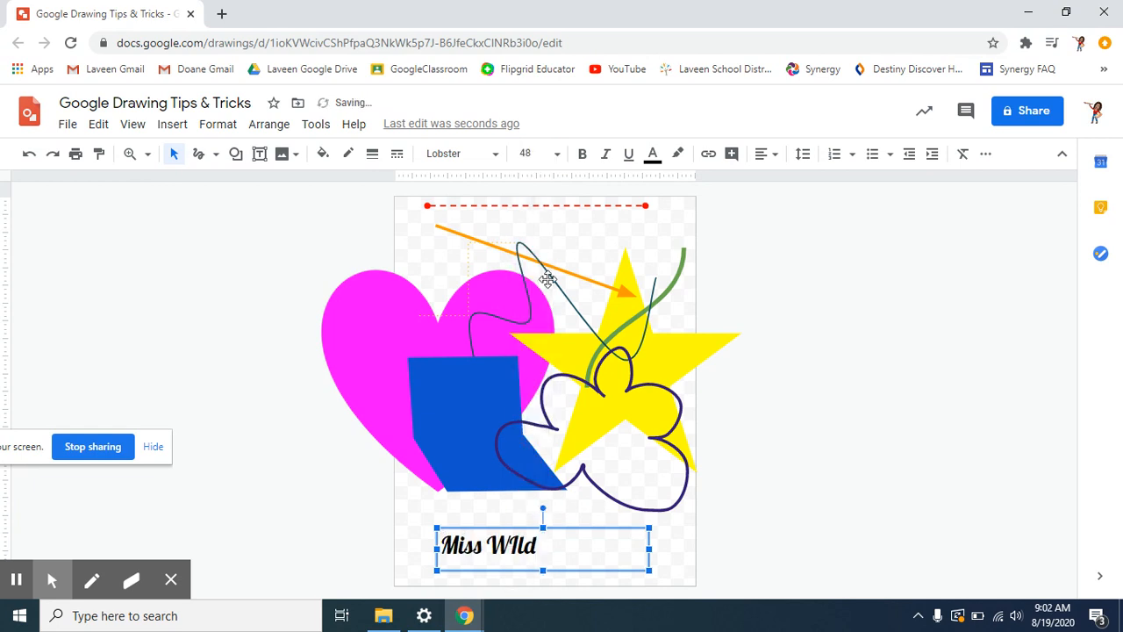
click(584, 162)
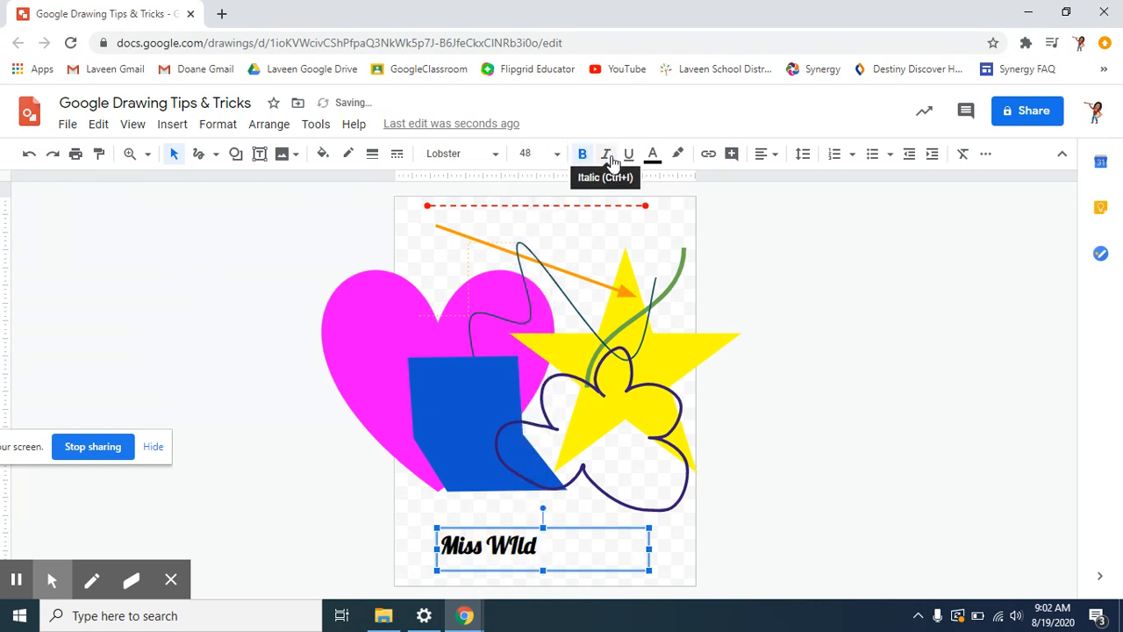
click(609, 161)
click(629, 156)
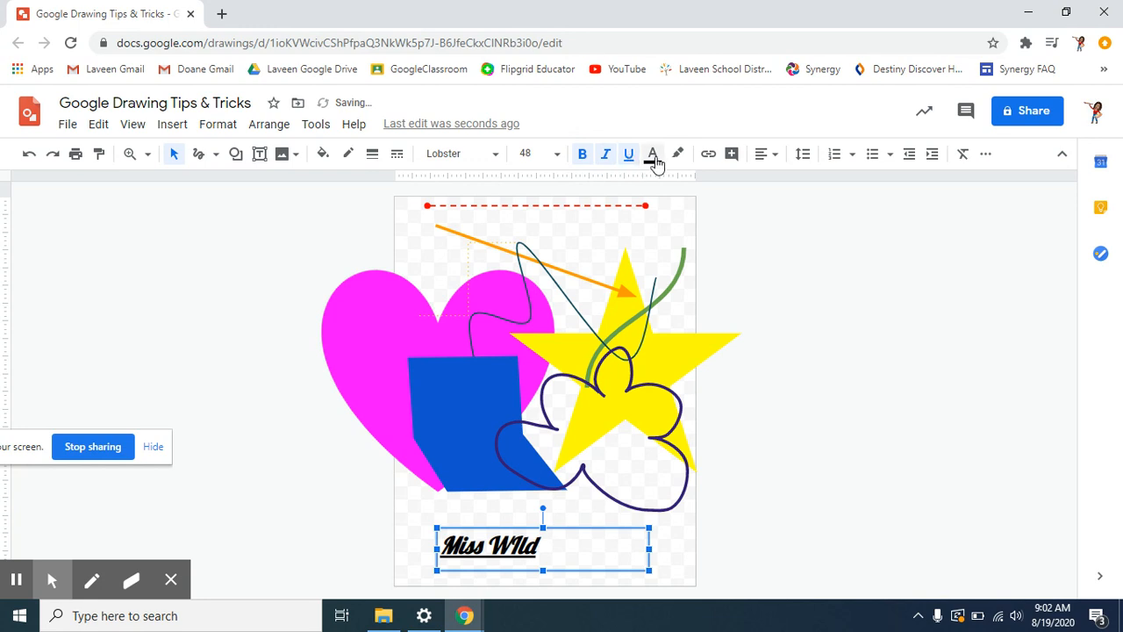
click(653, 156)
click(677, 205)
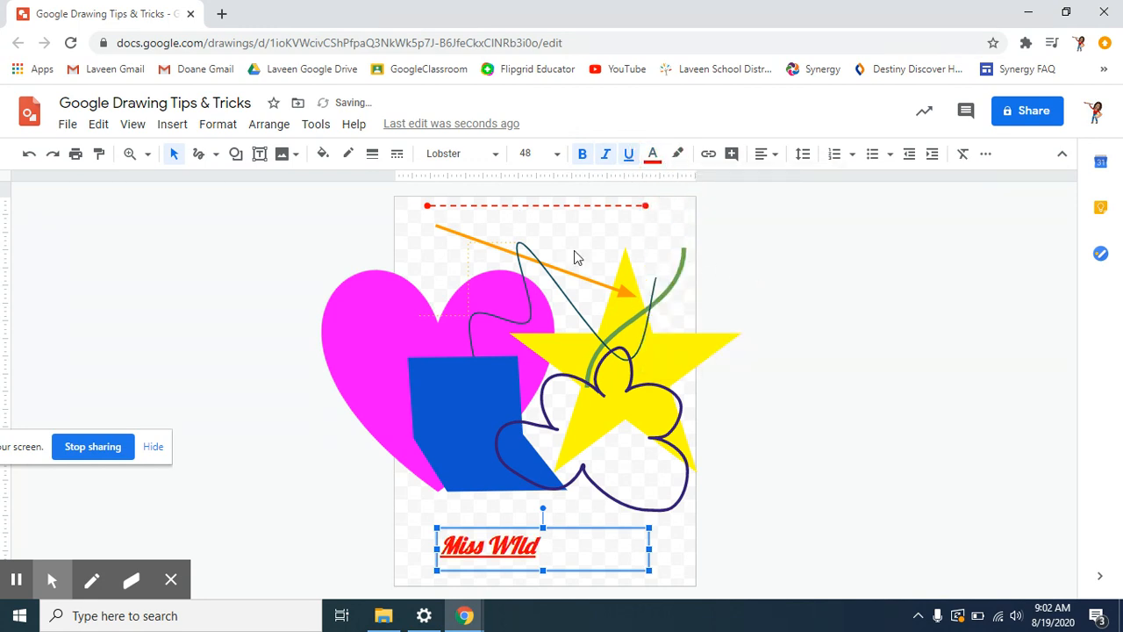
- Centre Miss Wild in its box, leaving it without numbering or bullets
click(762, 154)
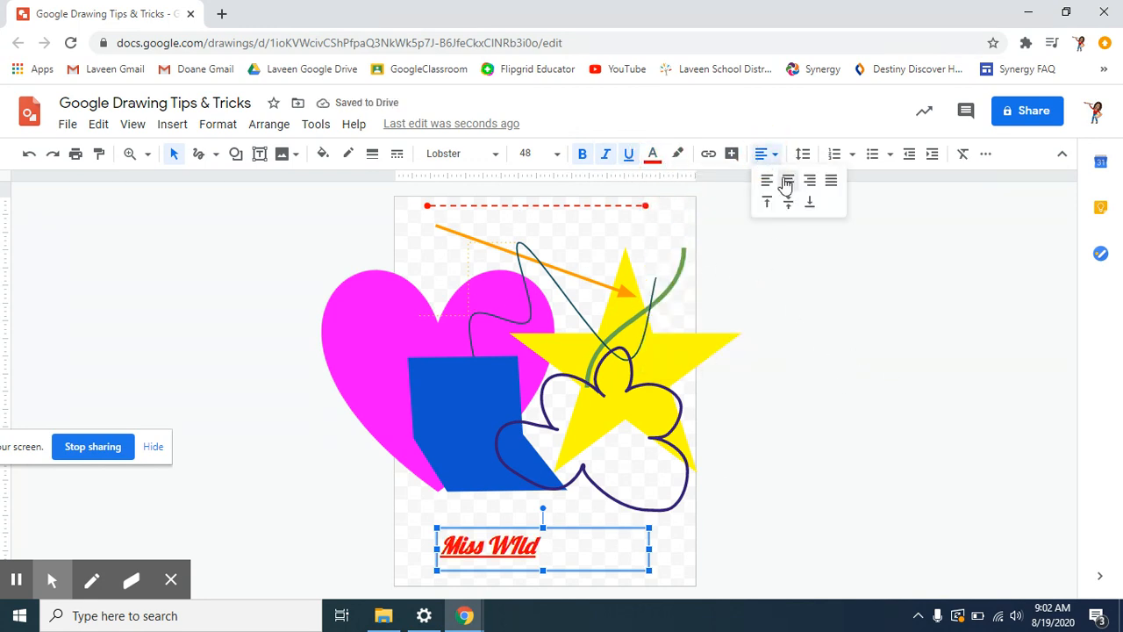
click(788, 182)
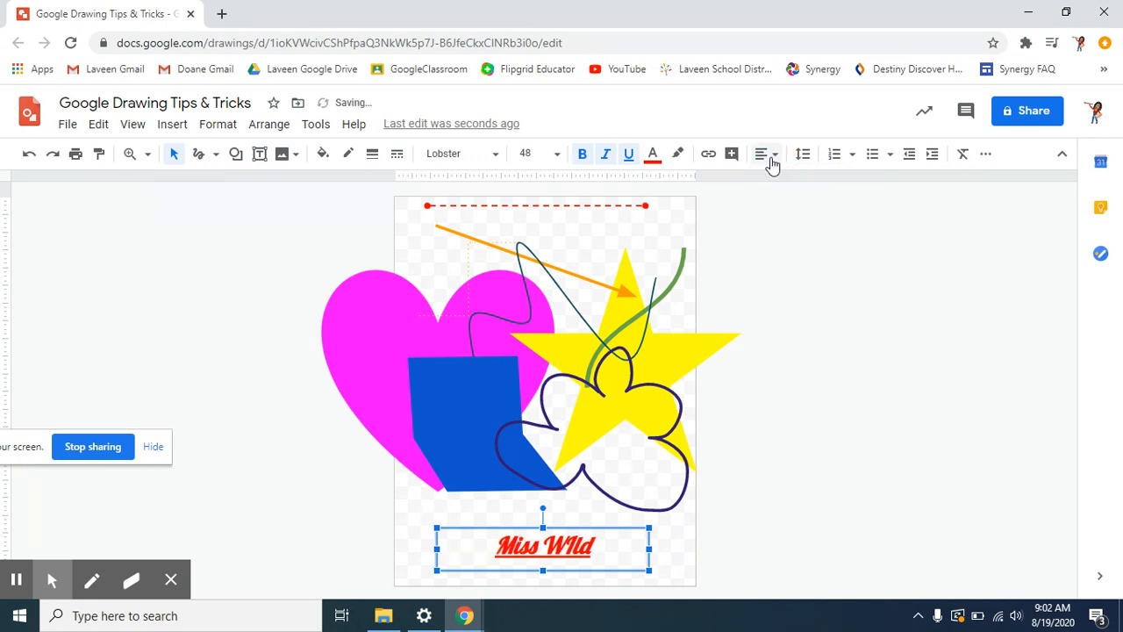
click(837, 162)
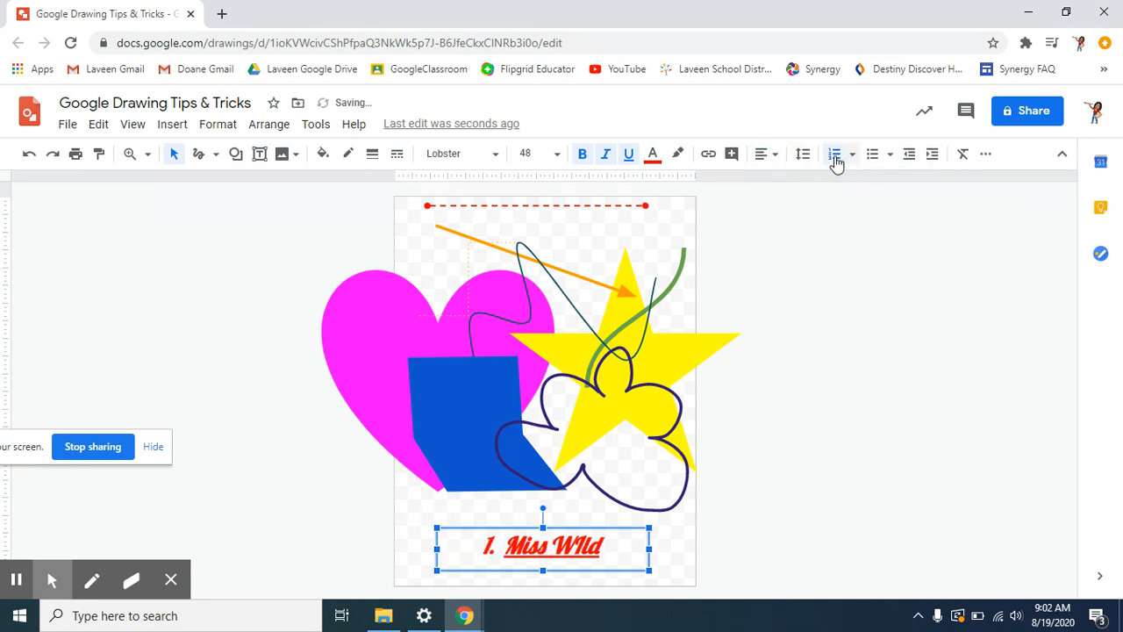
click(878, 162)
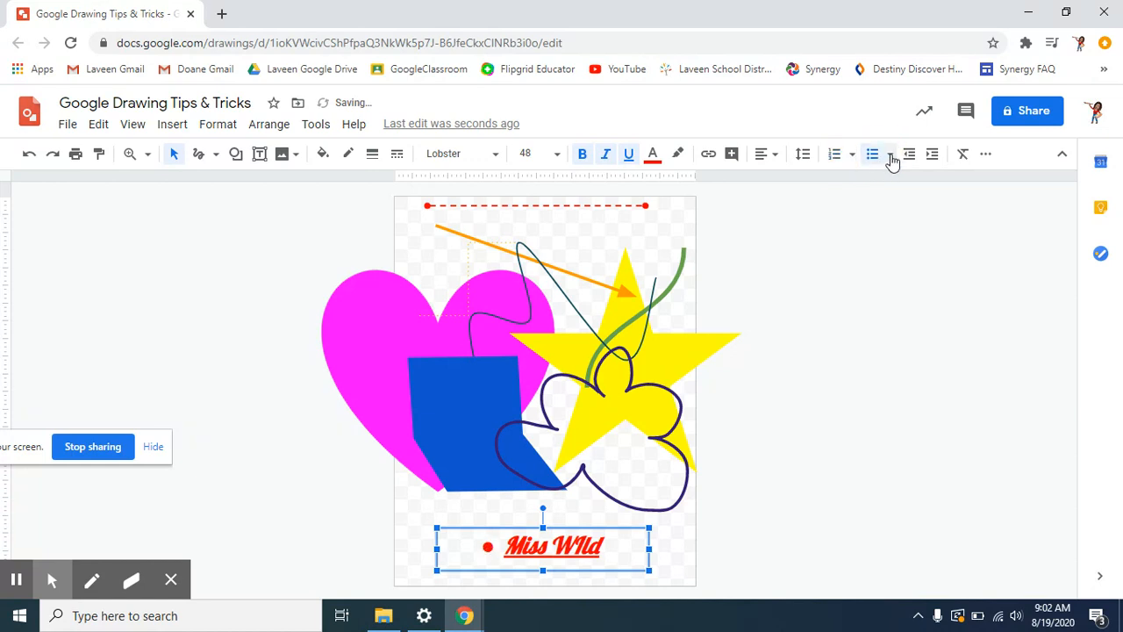
click(874, 156)
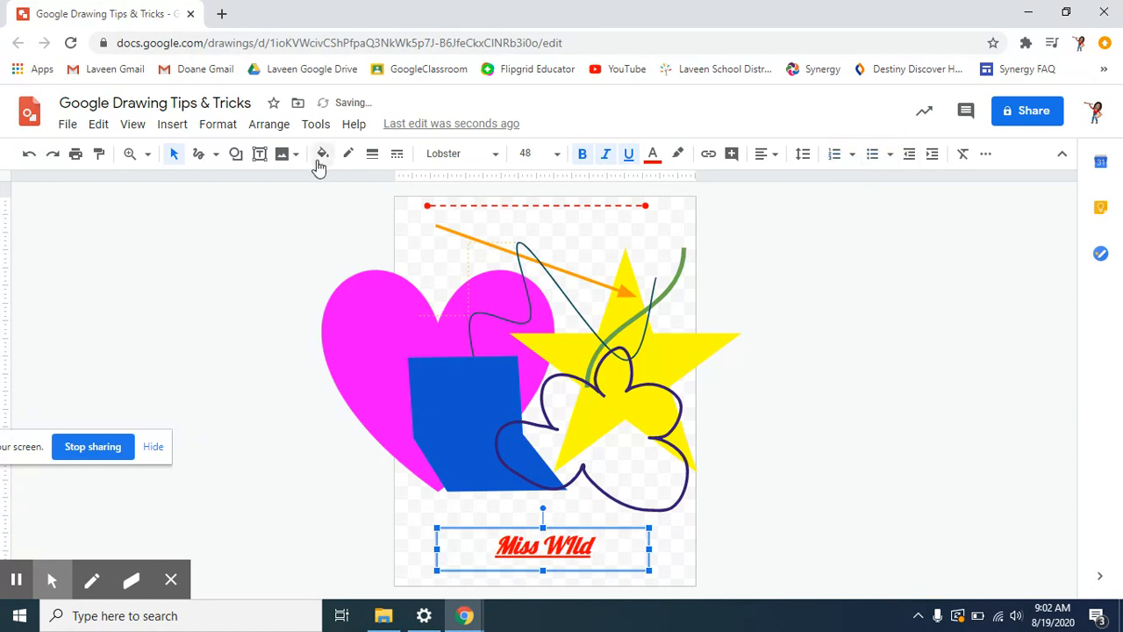
click(750, 413)
click(382, 360)
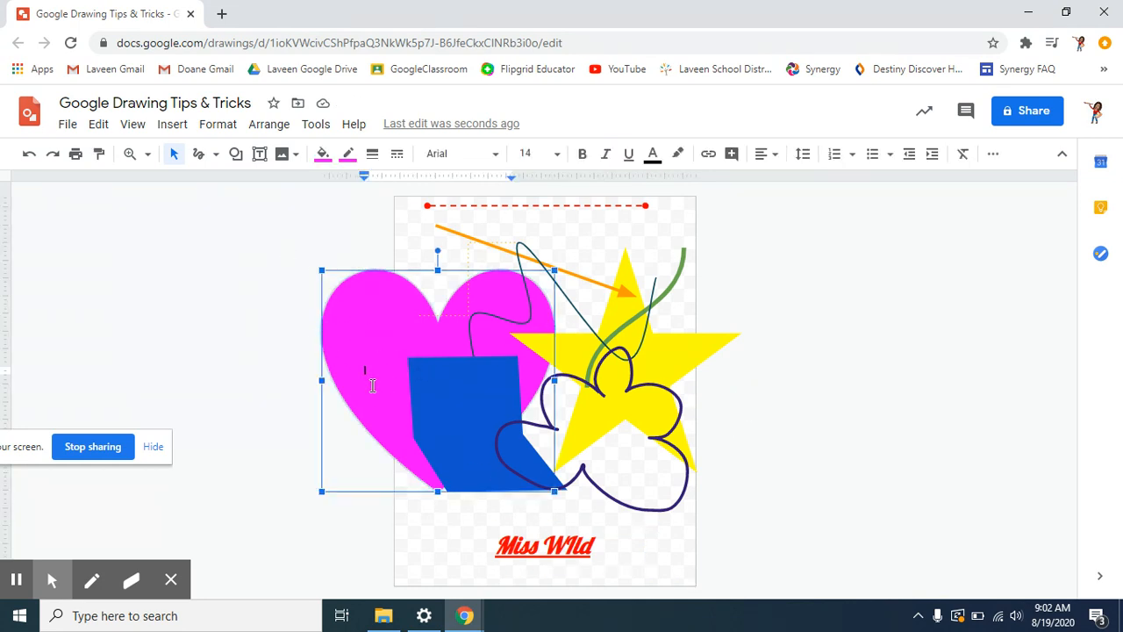
- Write Miss Wild inside the pink heart in Georgia at size 24
click(419, 544)
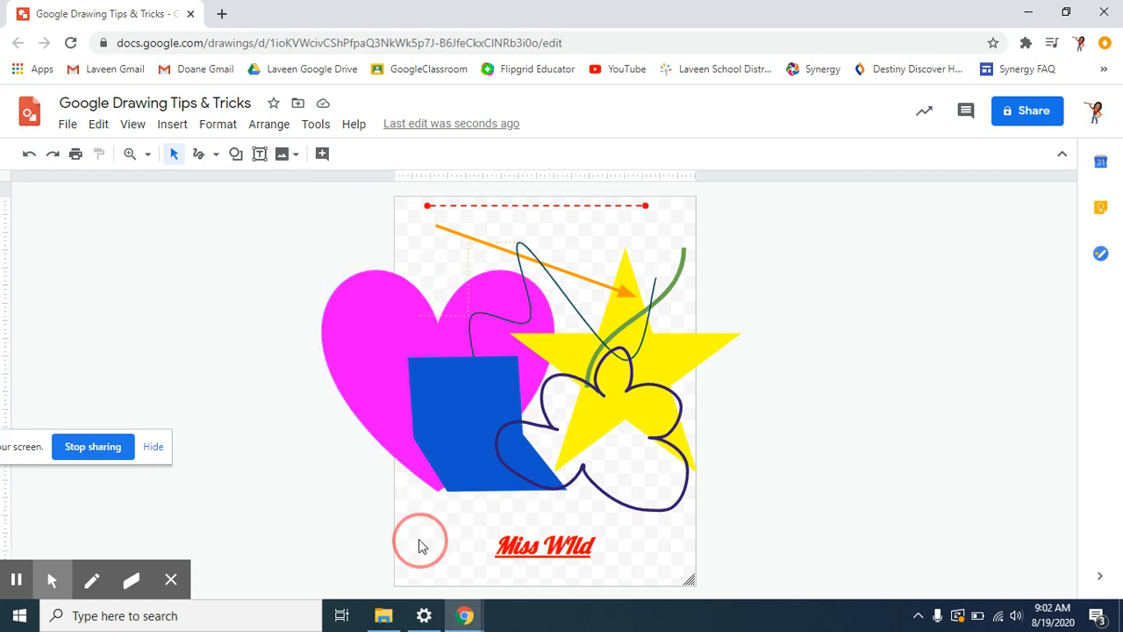
click(373, 366)
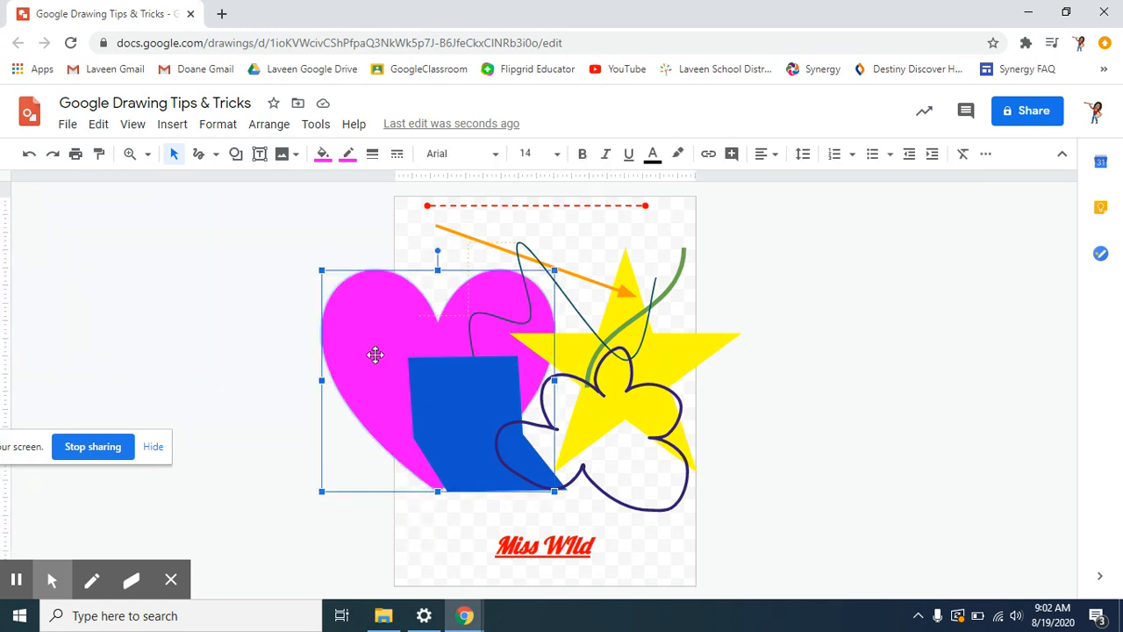
click(375, 354)
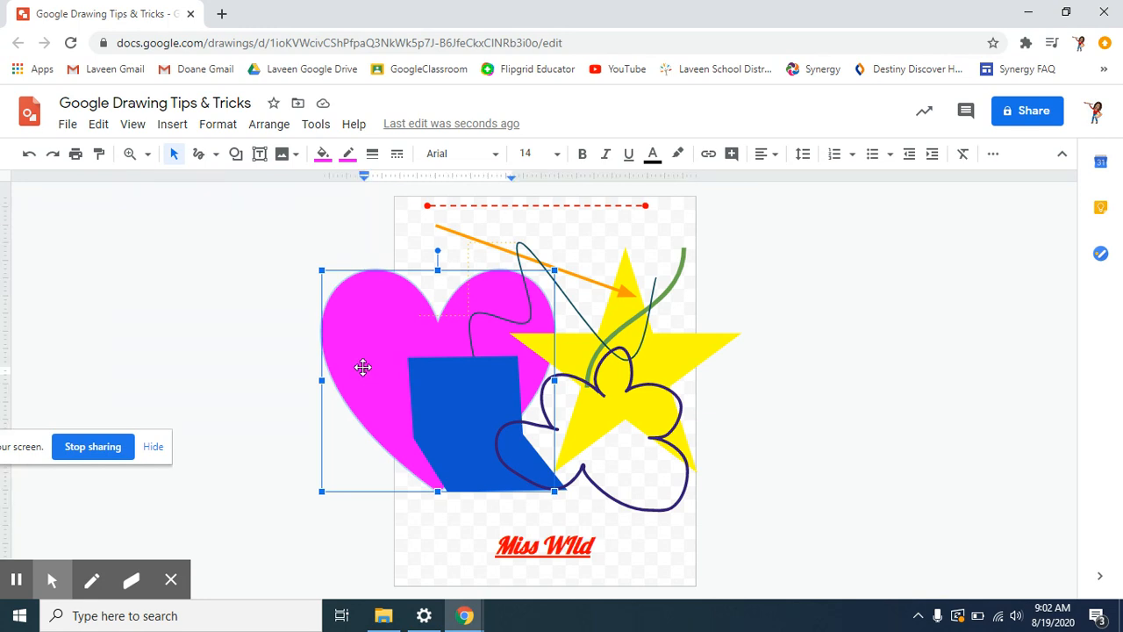
text(Miss Wild)
triple_click(379, 371)
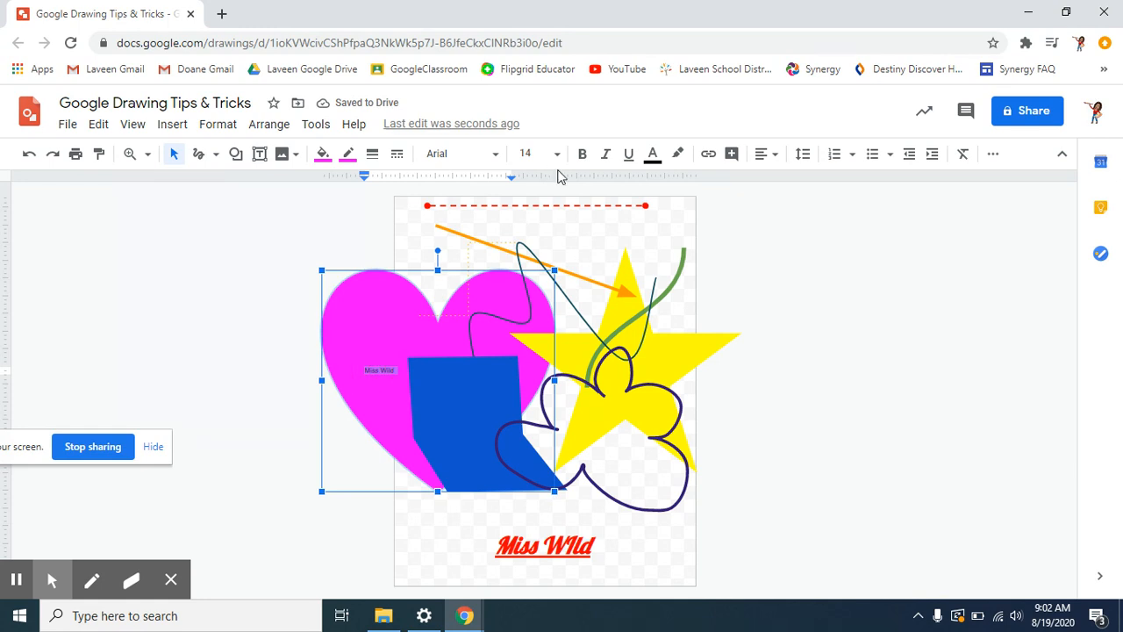
click(471, 160)
click(470, 276)
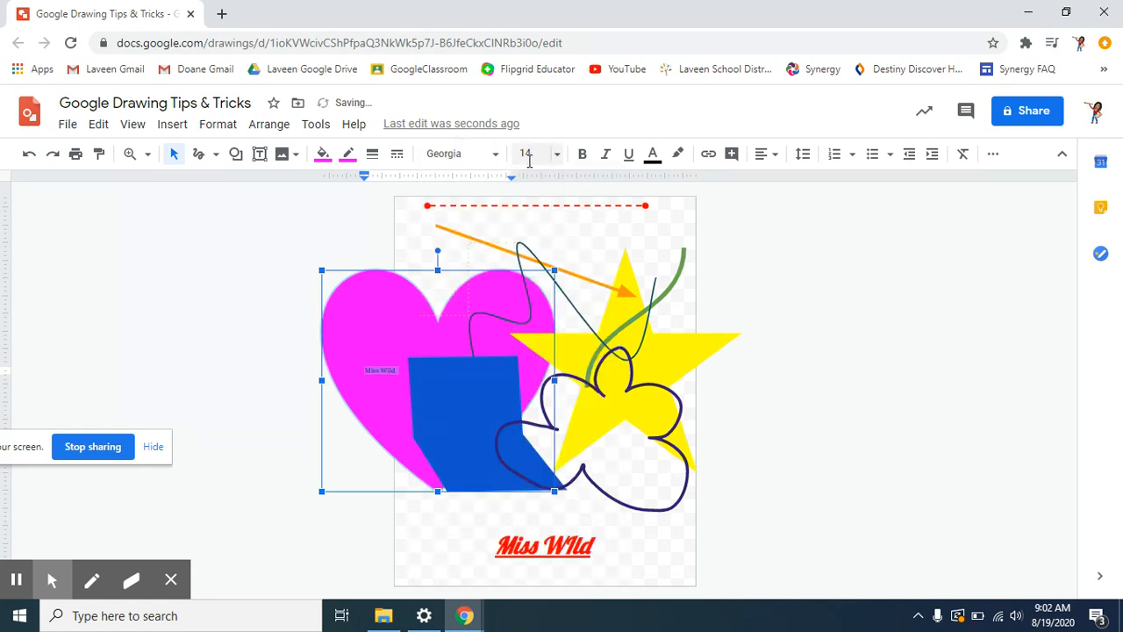
click(525, 153)
click(531, 420)
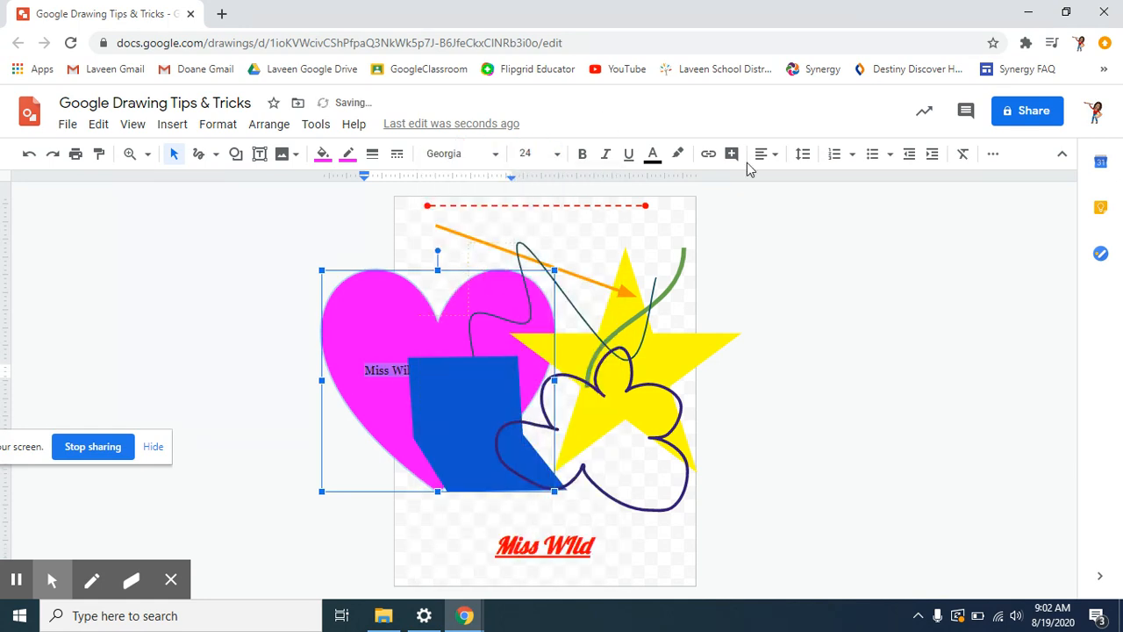
- Shift the heart slightly left
click(904, 284)
click(373, 394)
drag(373, 395, 335, 388)
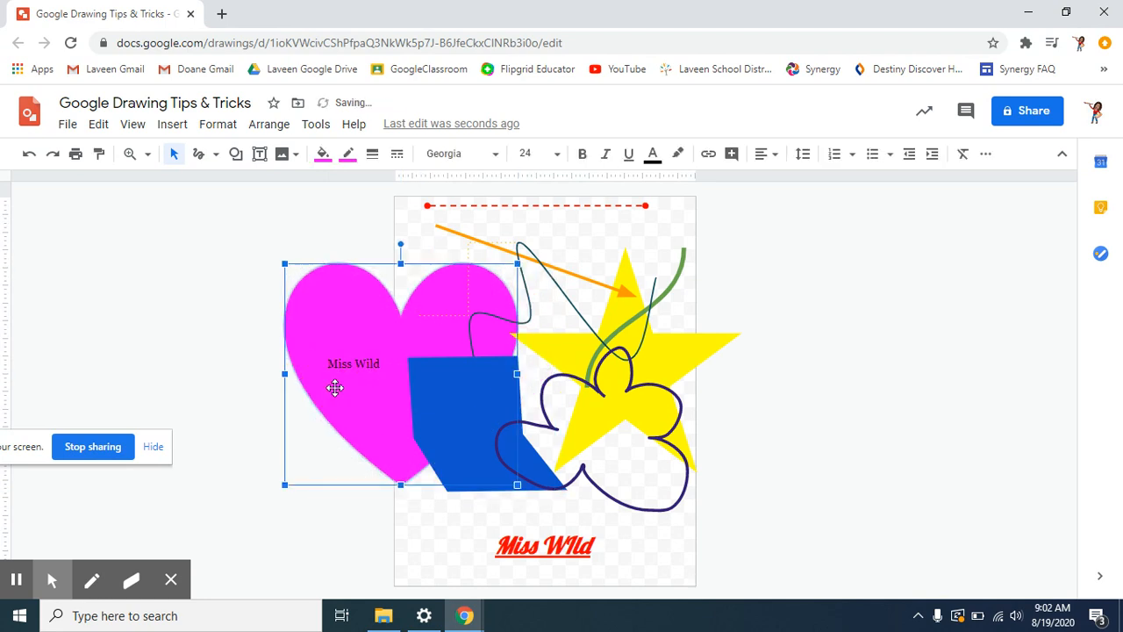
click(959, 454)
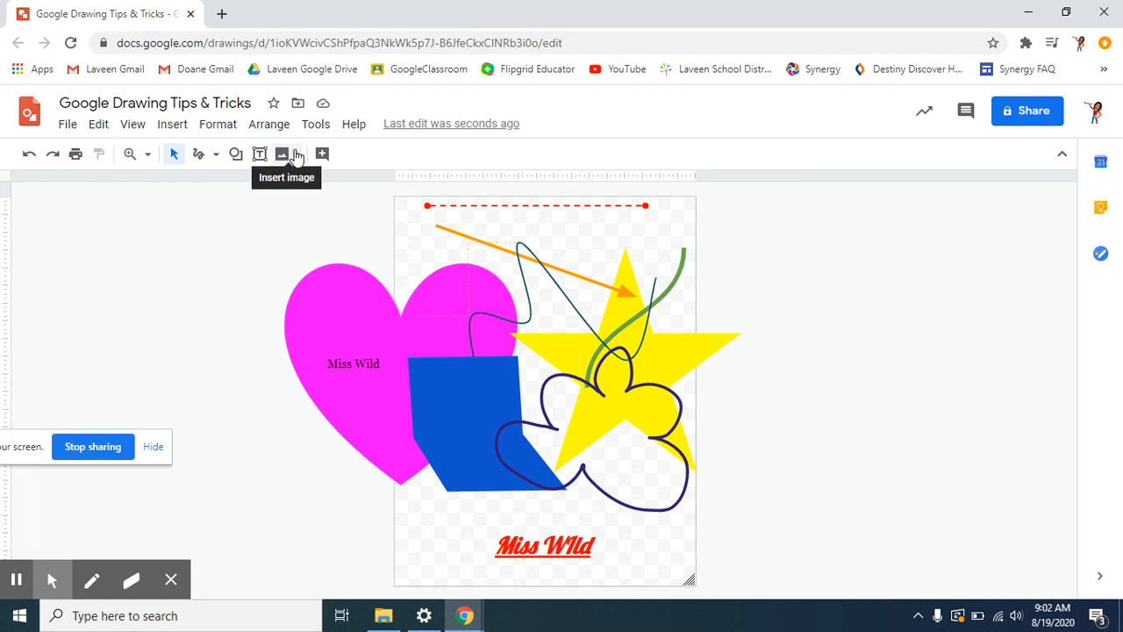
- Run a web image search for basketball instead of uploading from the computer
click(292, 157)
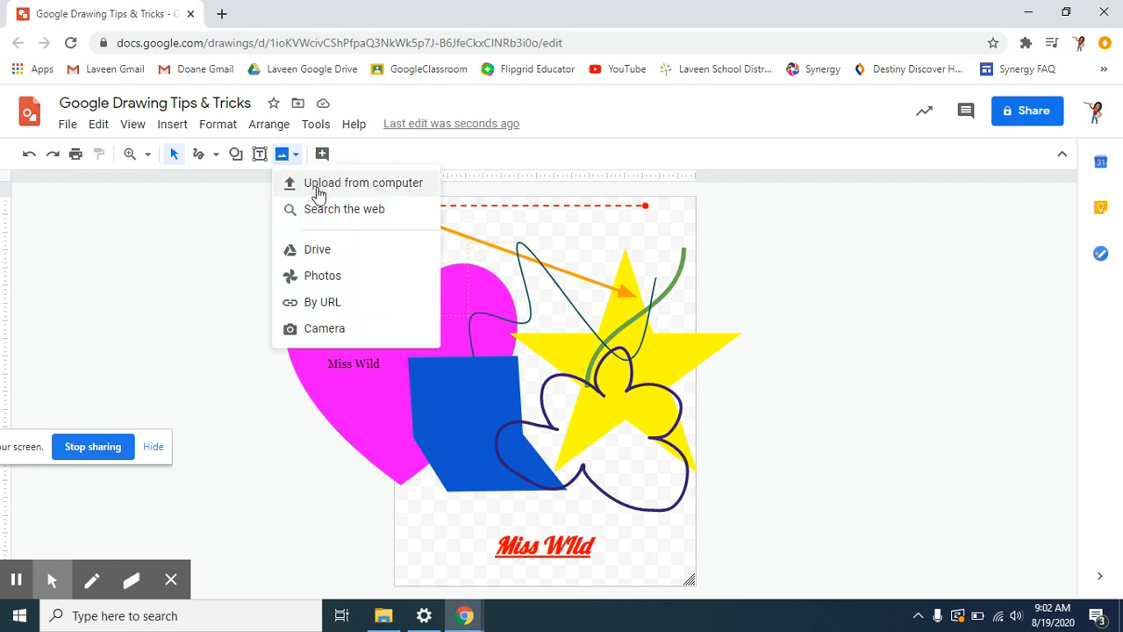
click(316, 187)
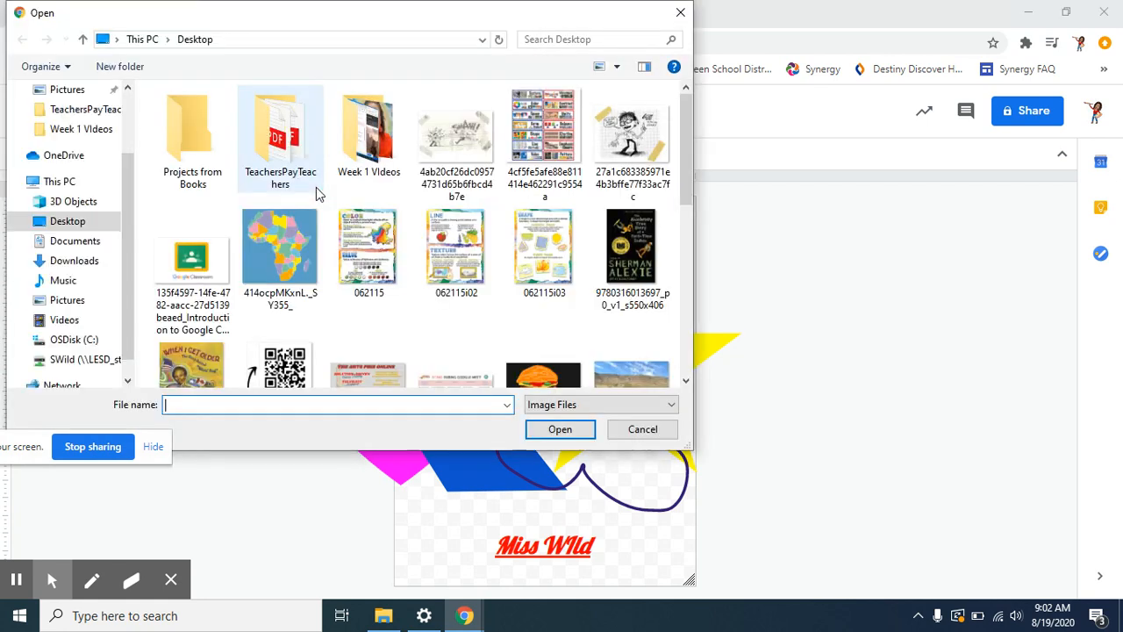
scroll(362, 294, down, 5)
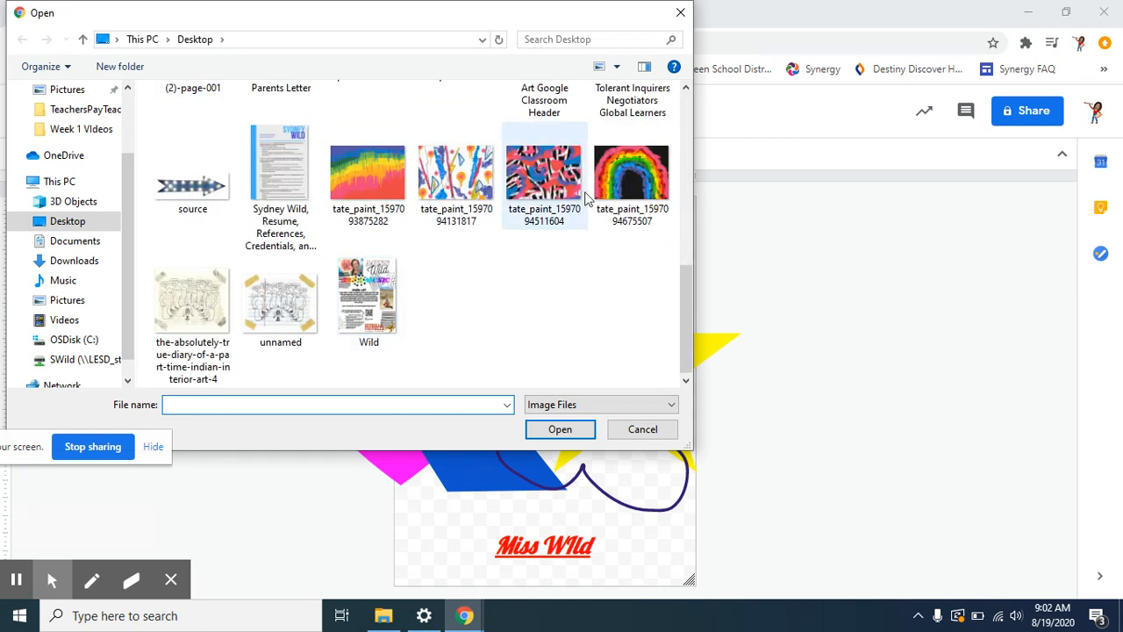
click(625, 432)
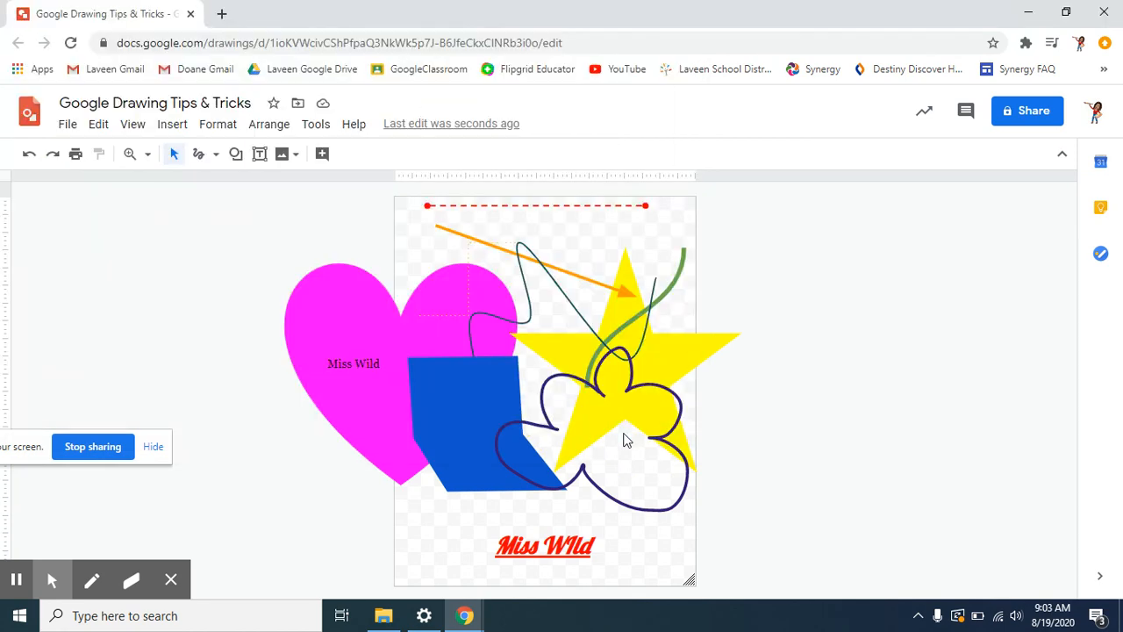
click(290, 156)
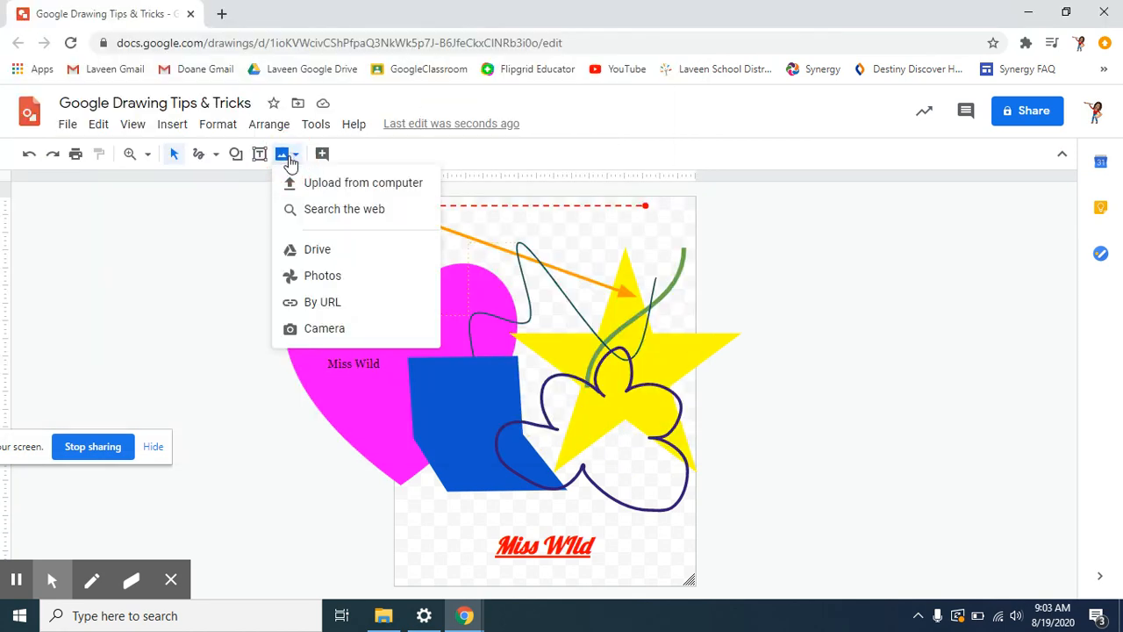
click(315, 209)
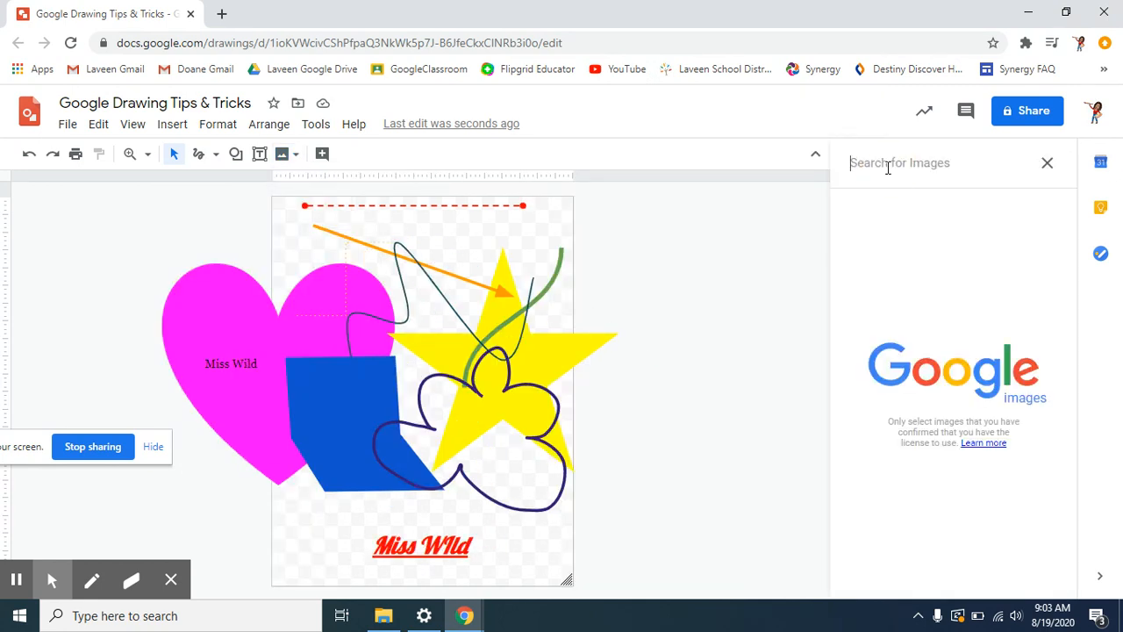
text(basketball)
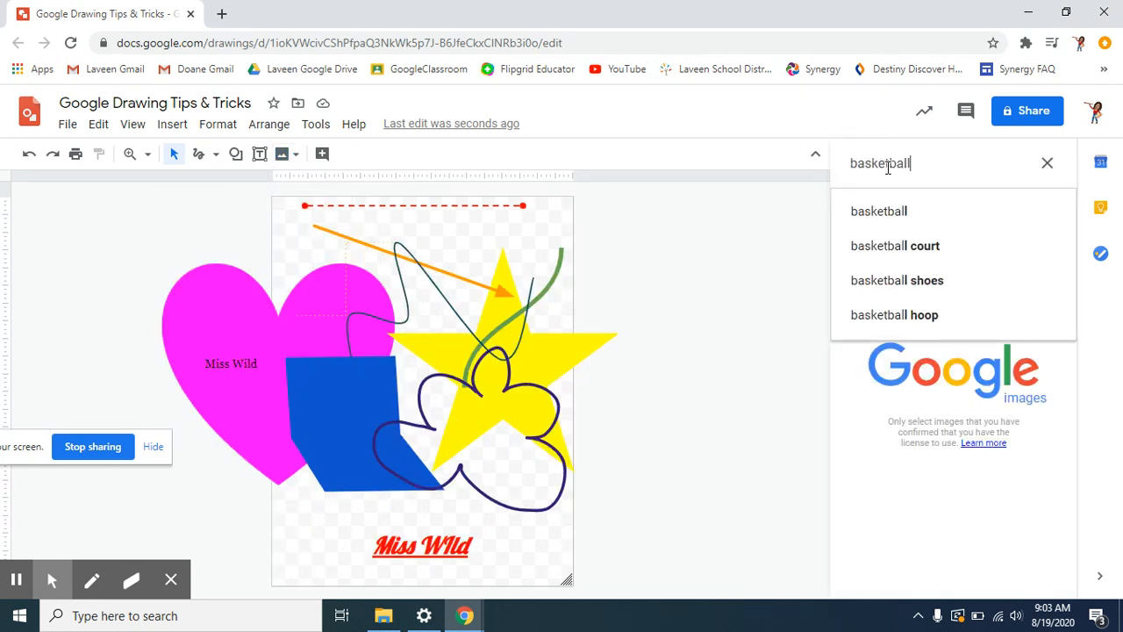
key(Return)
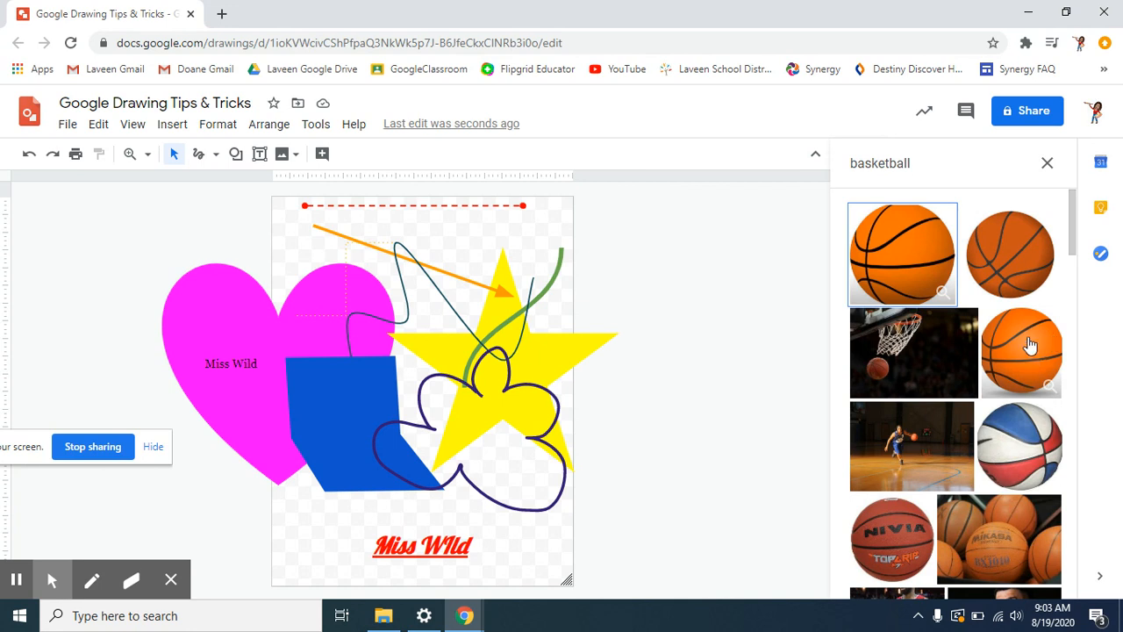
- Insert the second basketball result and drag it down over the heart
click(1032, 253)
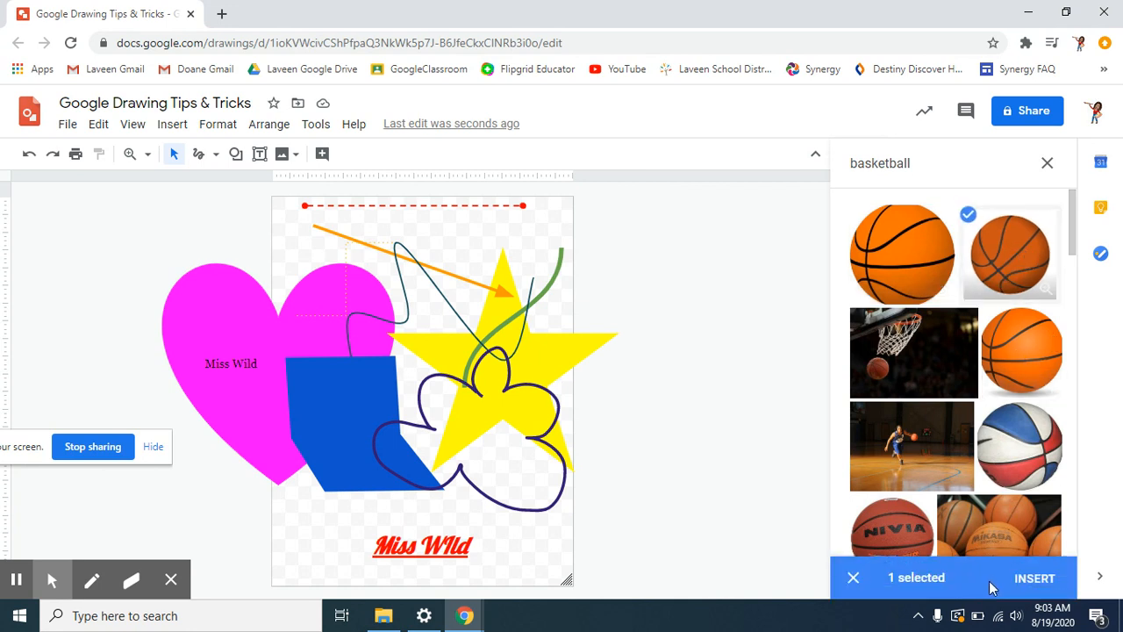
click(1035, 579)
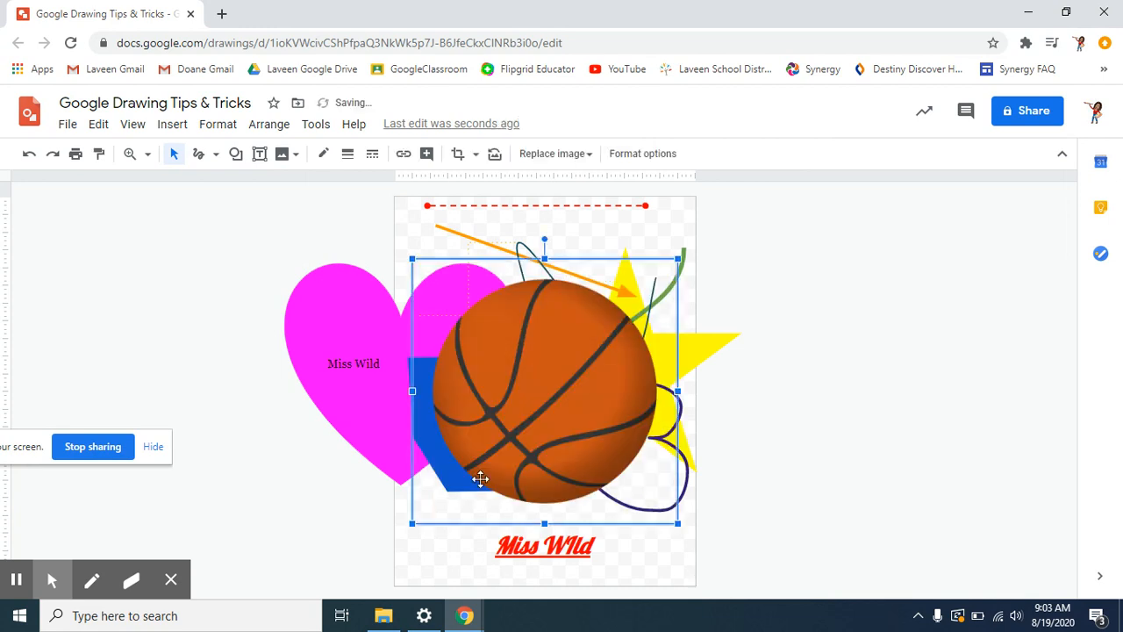
drag(503, 388, 585, 488)
- Send the basketball picture to the back, behind every other shape
right_click(584, 488)
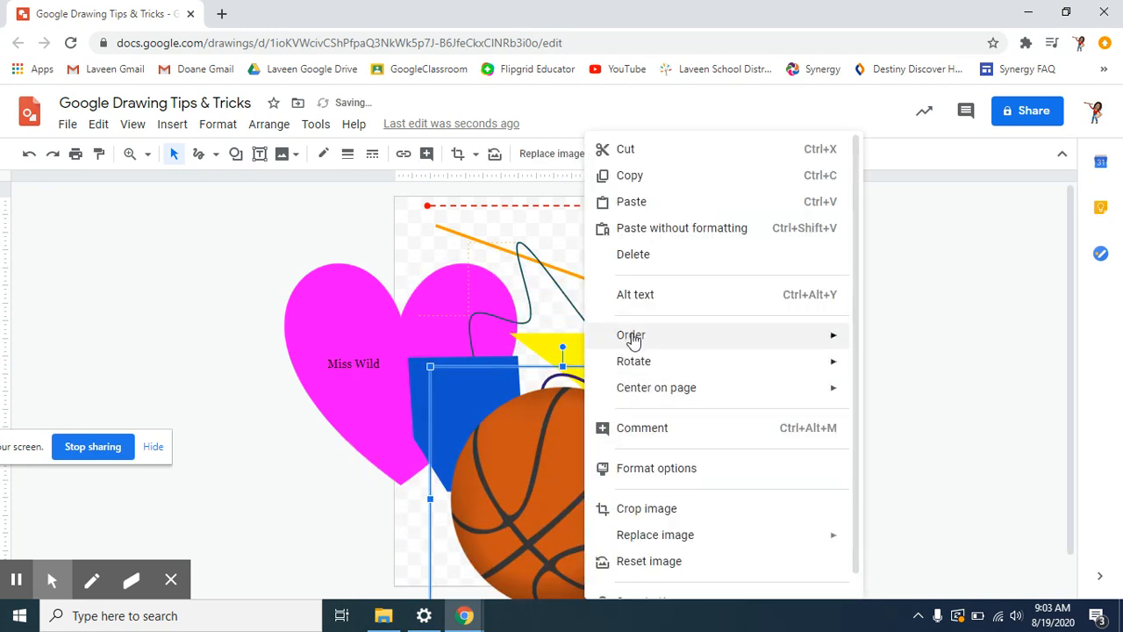
mouse_move(634, 339)
click(871, 420)
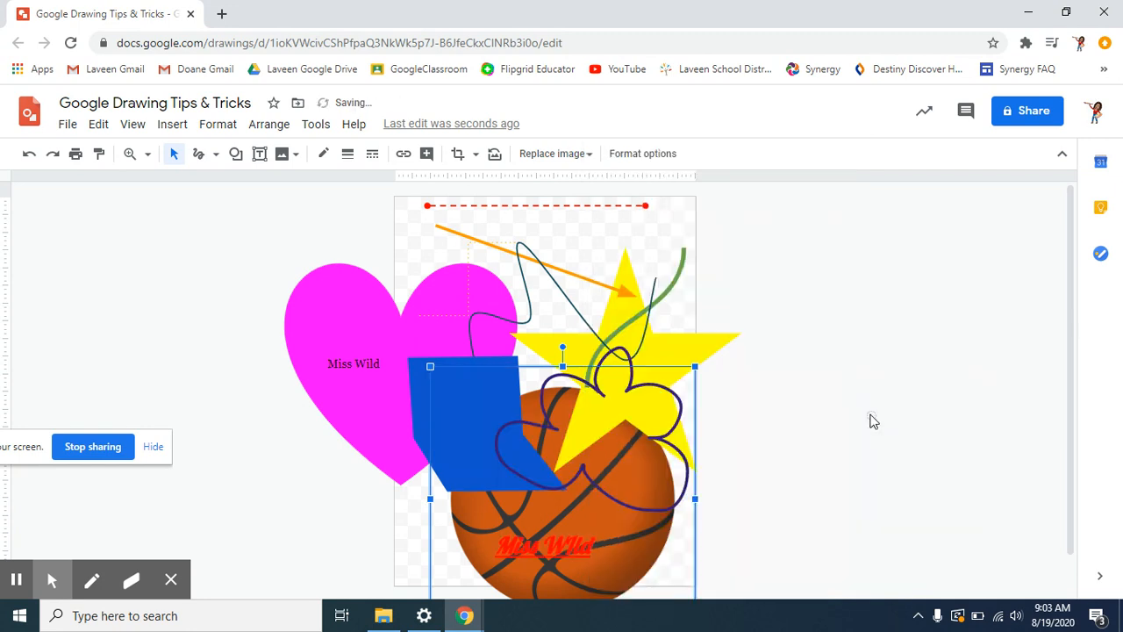
click(840, 499)
click(283, 156)
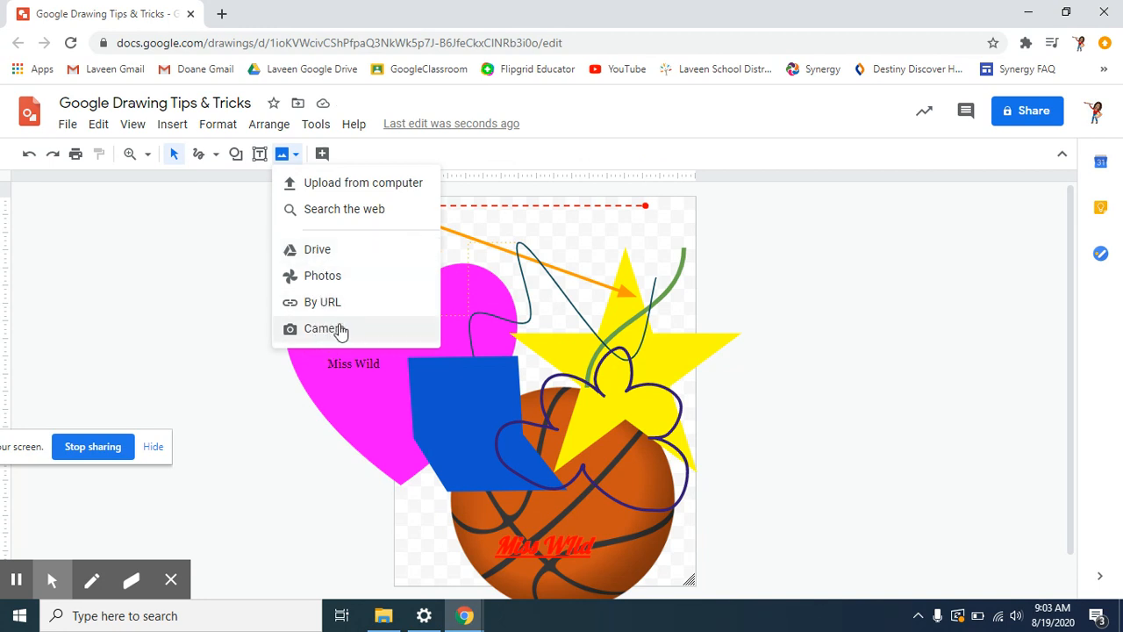
click(313, 252)
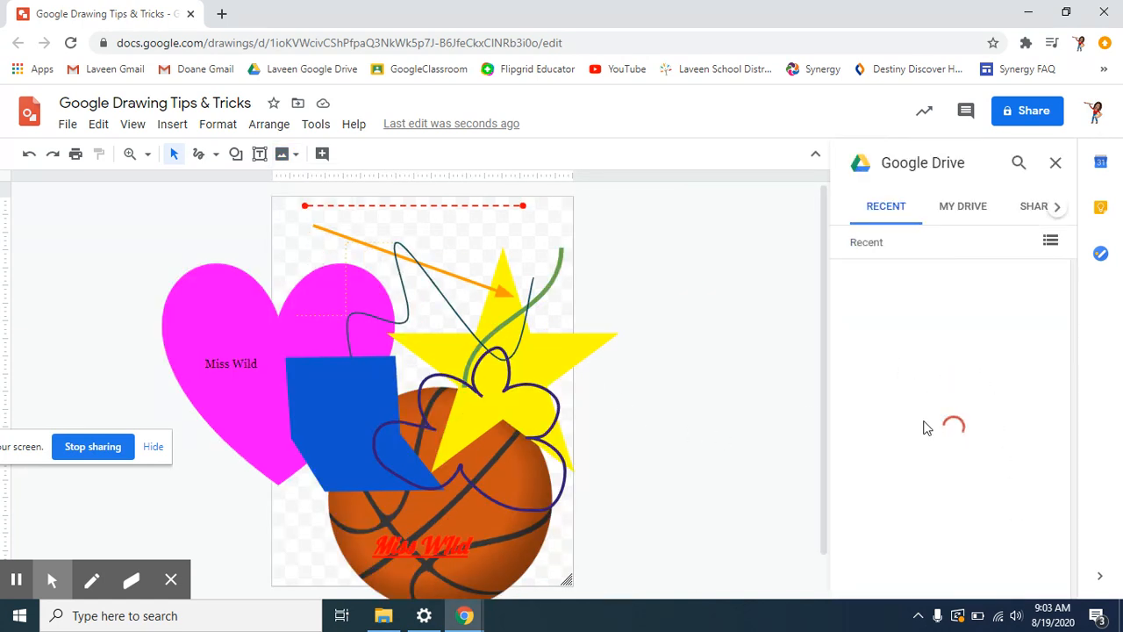
scroll(995, 439, down, 5)
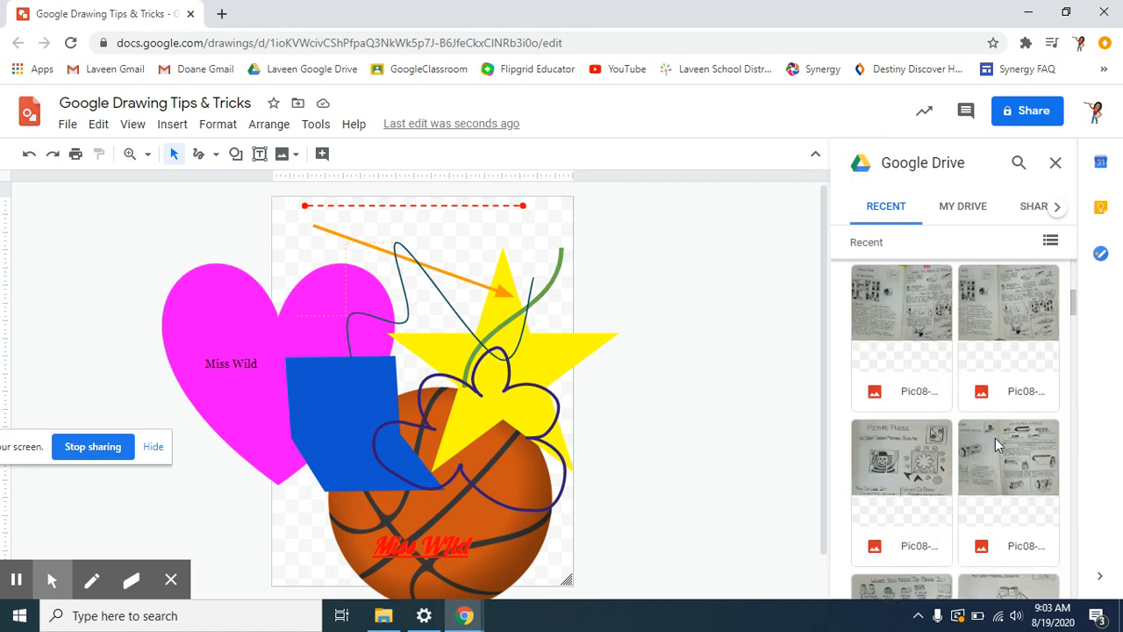
scroll(997, 445, down, 10)
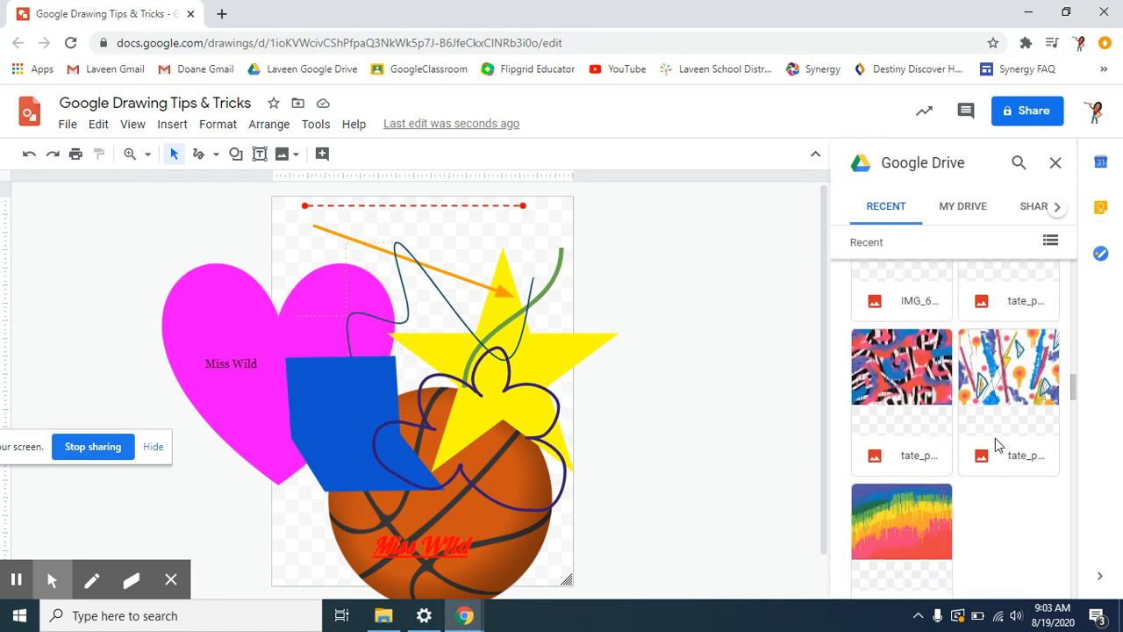
scroll(996, 445, down, 10)
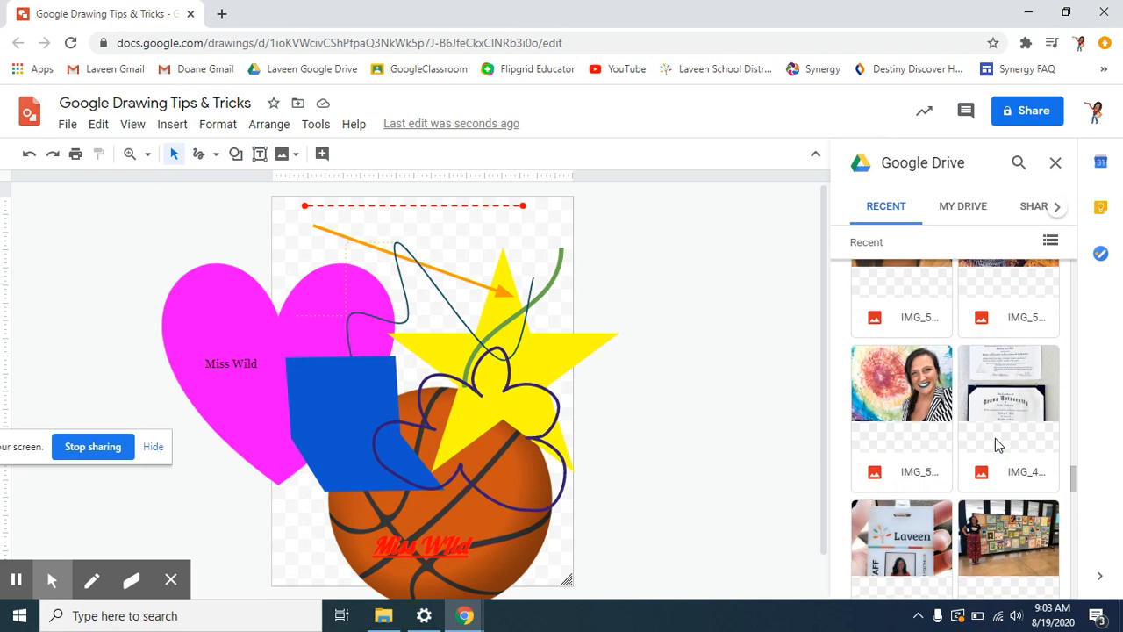
click(1055, 164)
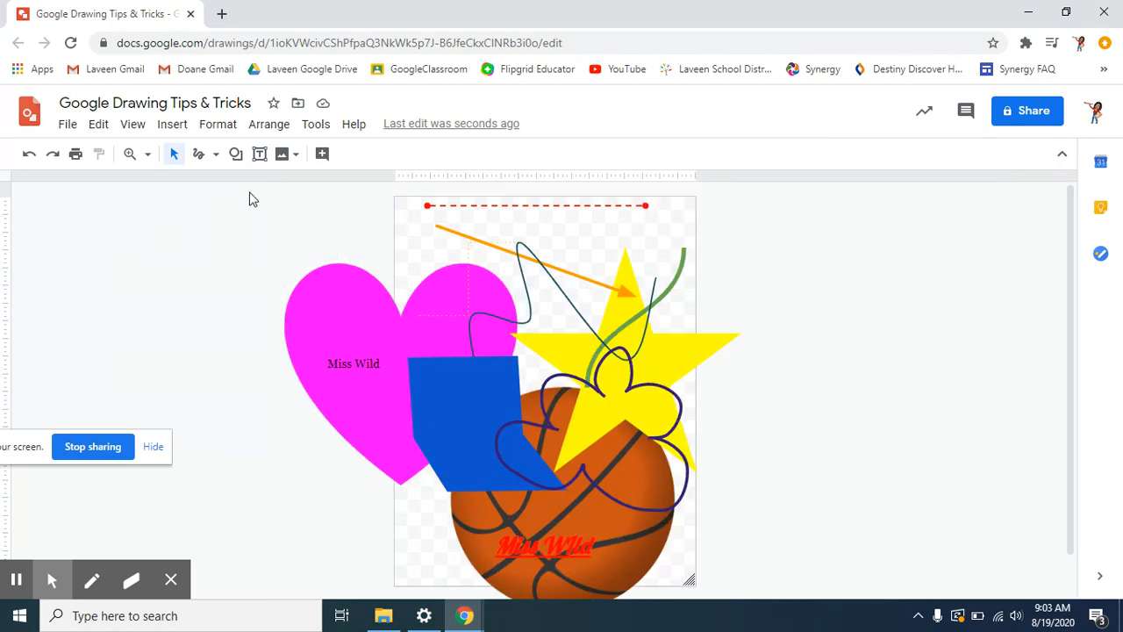
- Browse the Edit menu and the right-click actions for the magenta heart
click(99, 128)
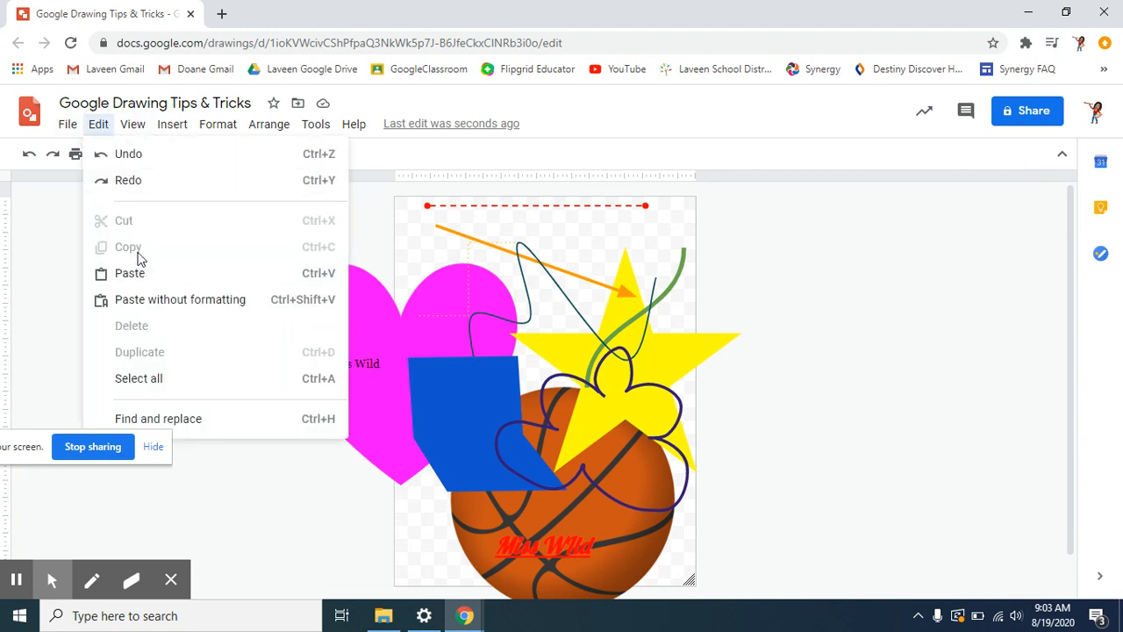
click(372, 416)
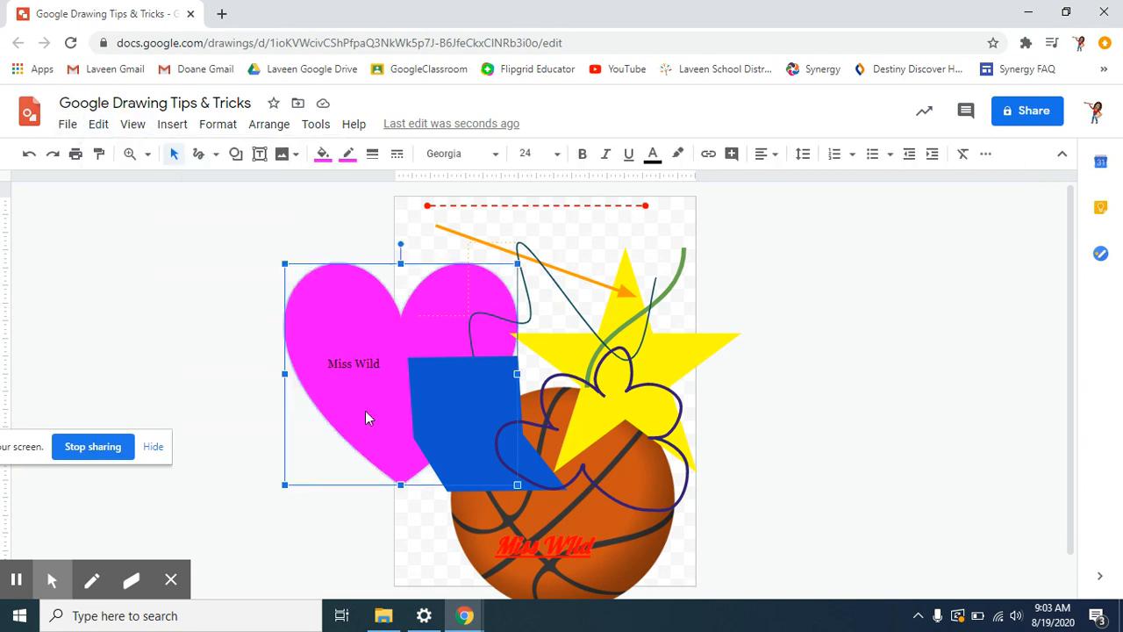
right_click(358, 414)
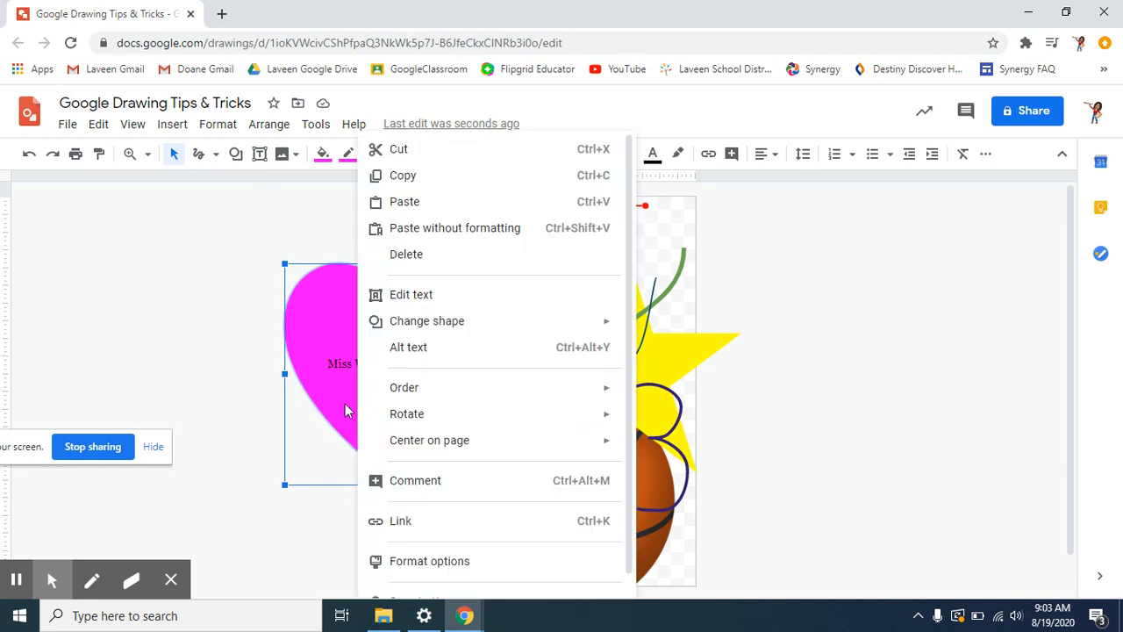
click(258, 325)
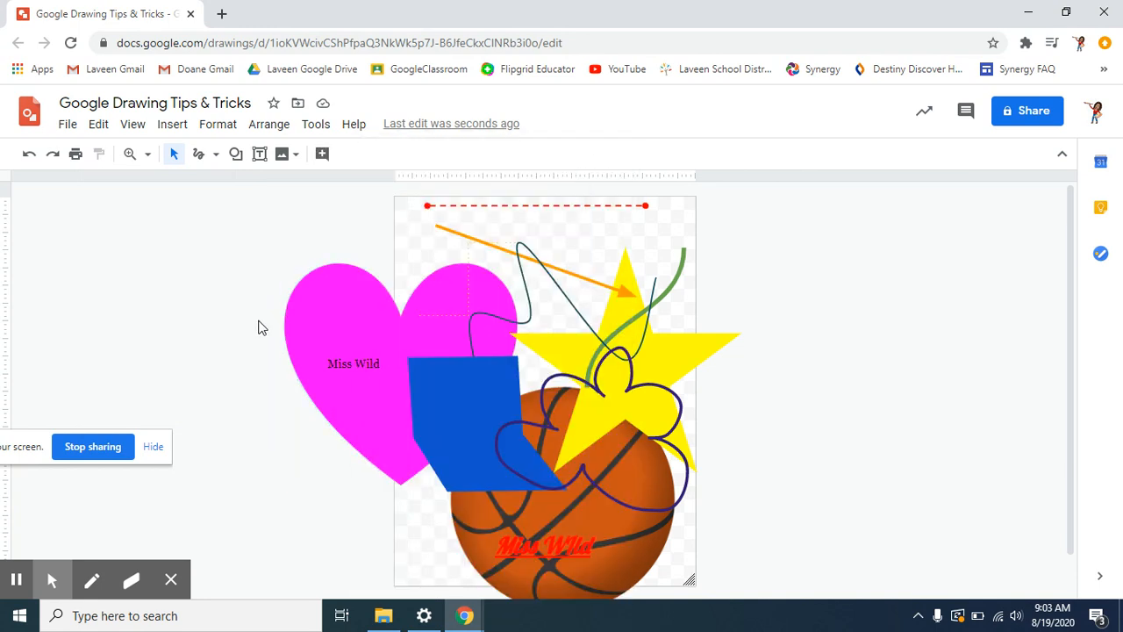
click(307, 281)
- Look through the Edit, Format and Help menus, deselect everything, and open the File menu
click(100, 126)
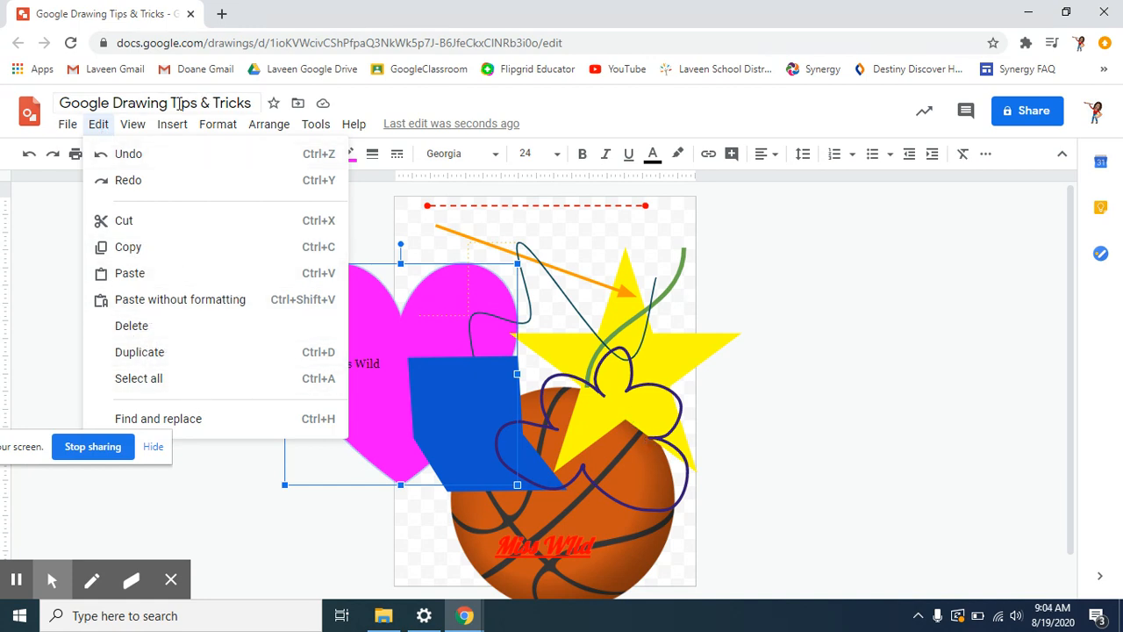
mouse_move(138, 130)
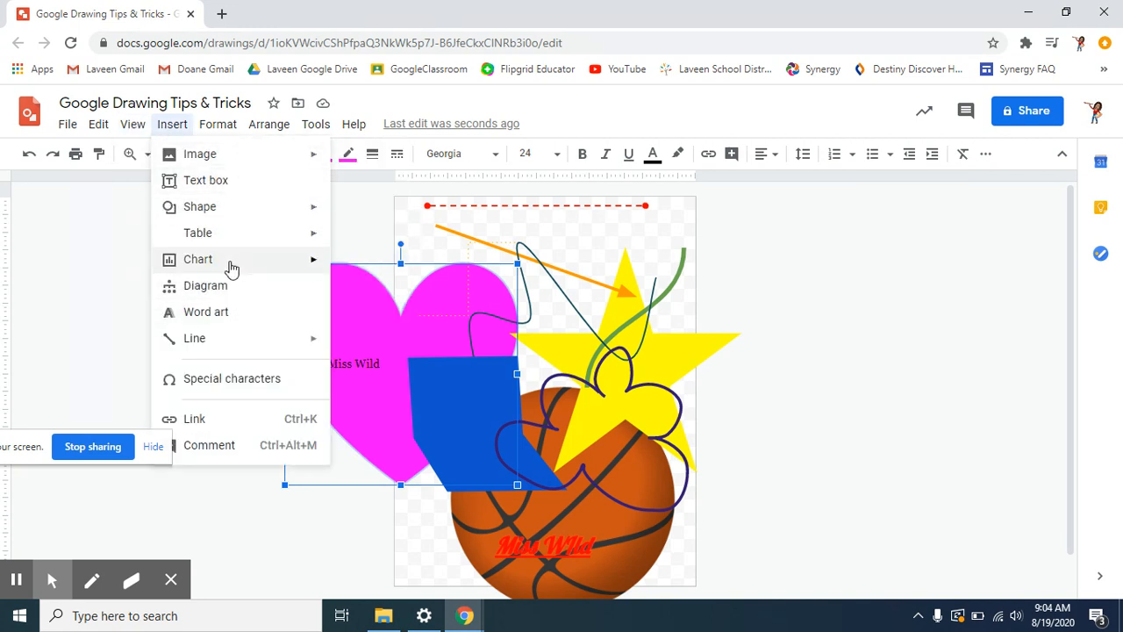
click(129, 234)
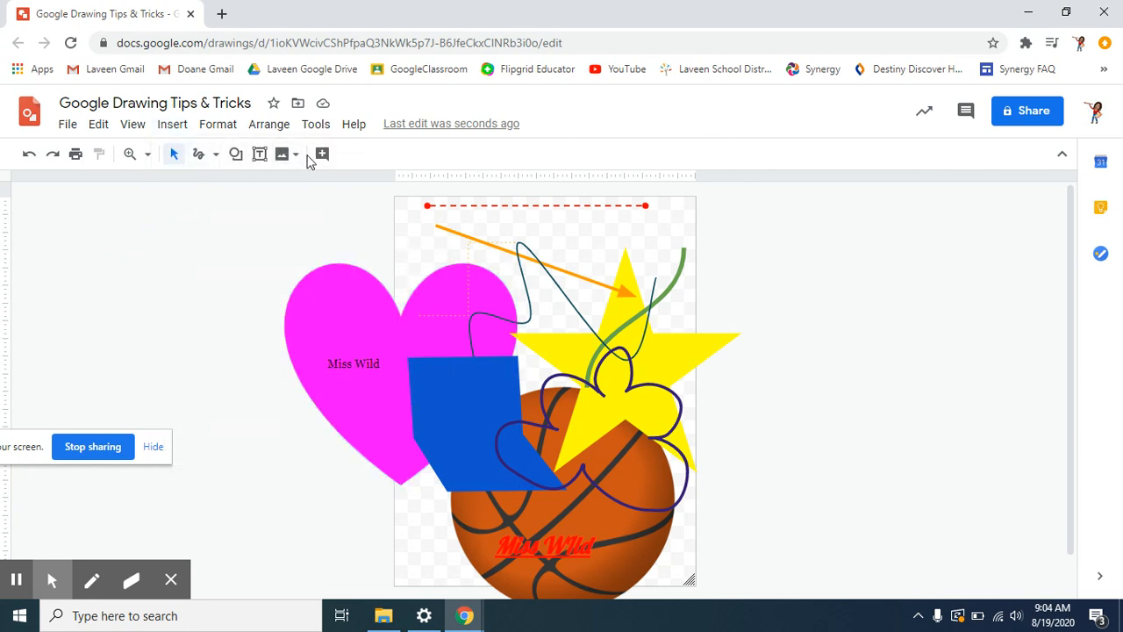
click(225, 128)
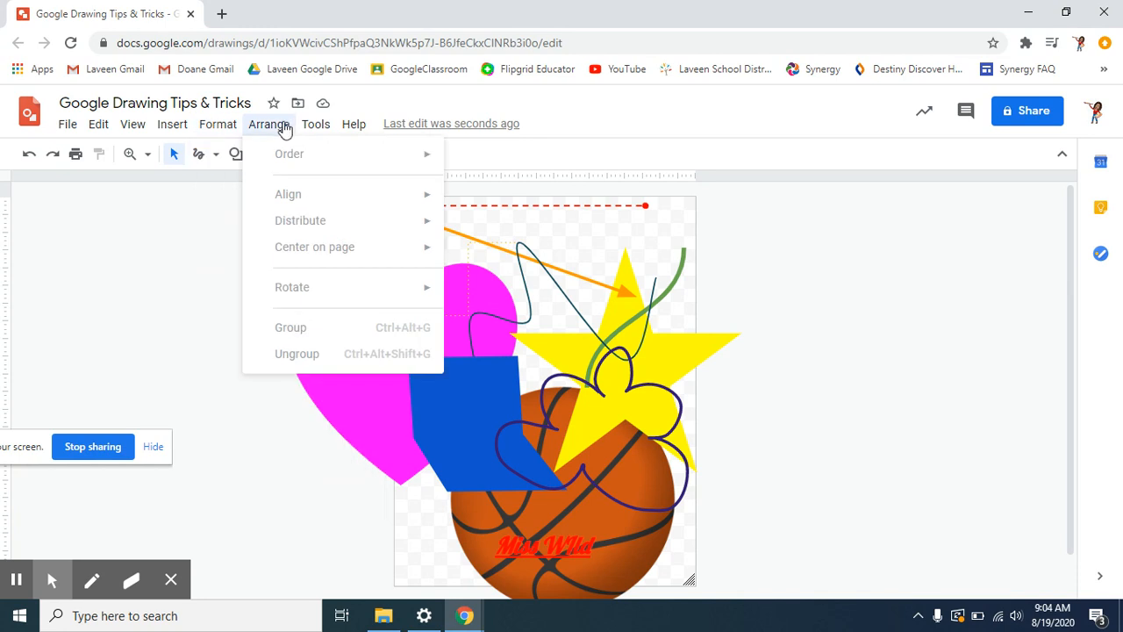
mouse_move(349, 128)
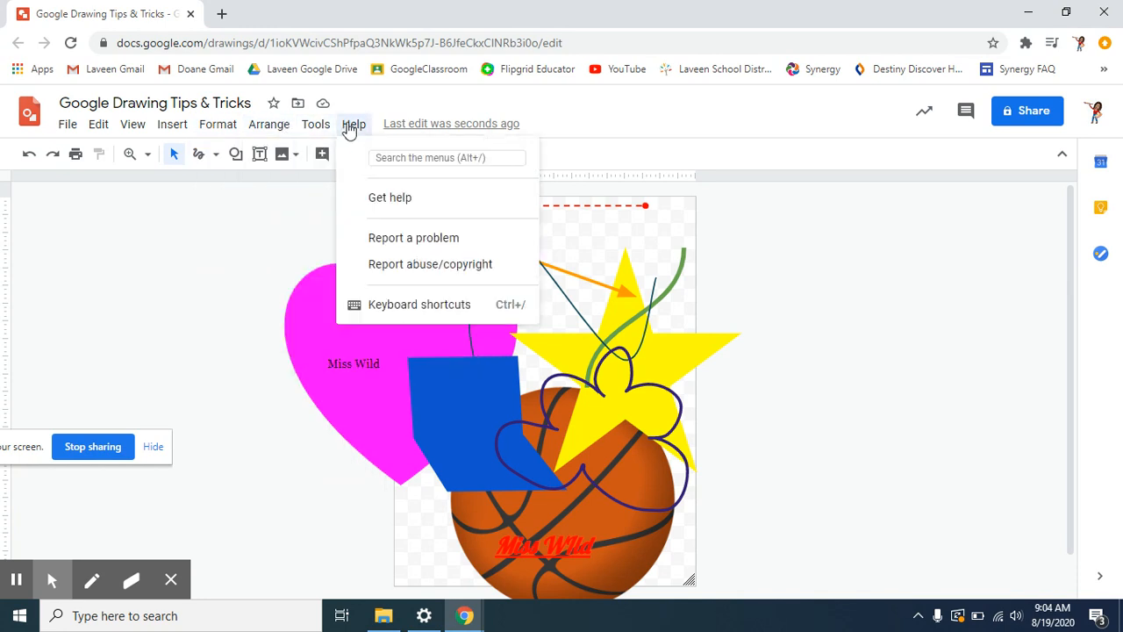
click(856, 438)
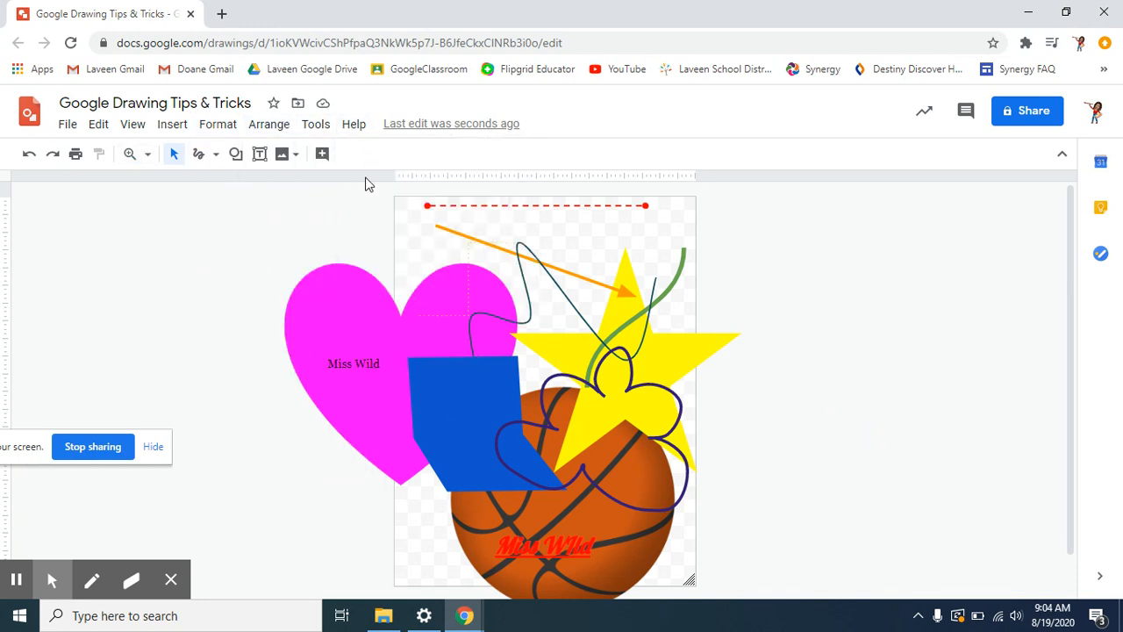
click(70, 128)
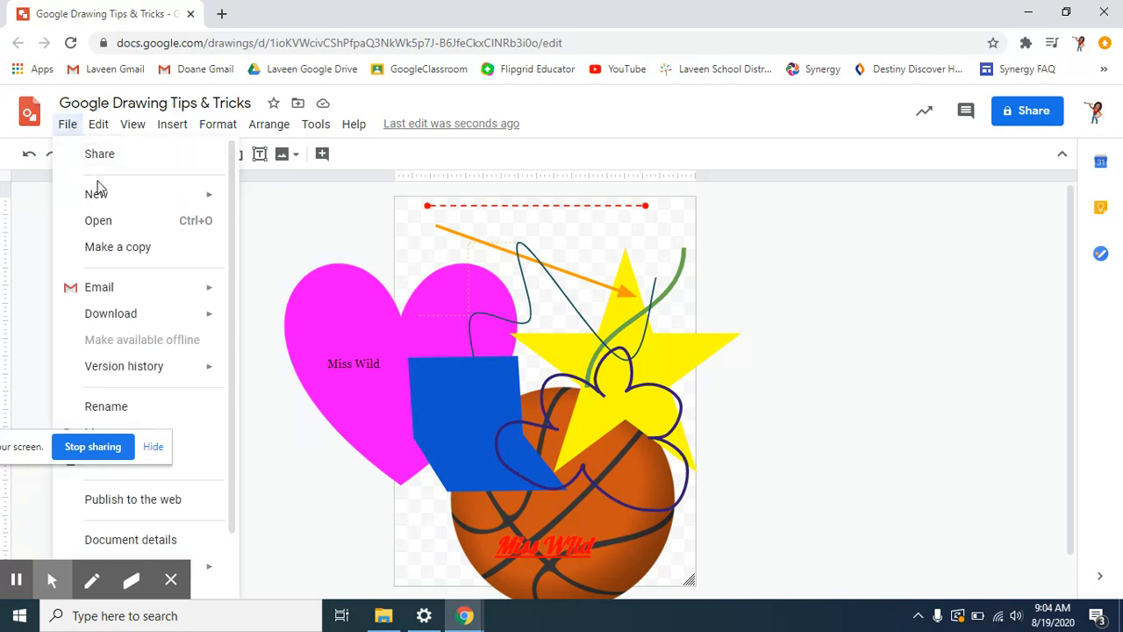
- Download the collage as a JPEG image (.jpg) and restore down the Chrome window
mouse_move(141, 315)
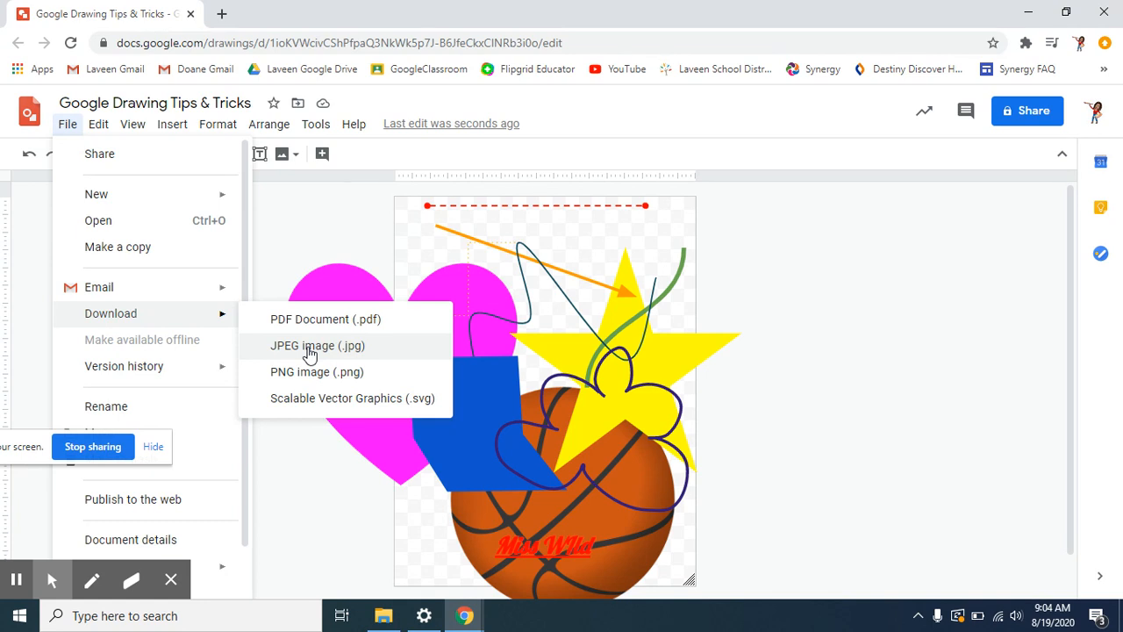
click(309, 347)
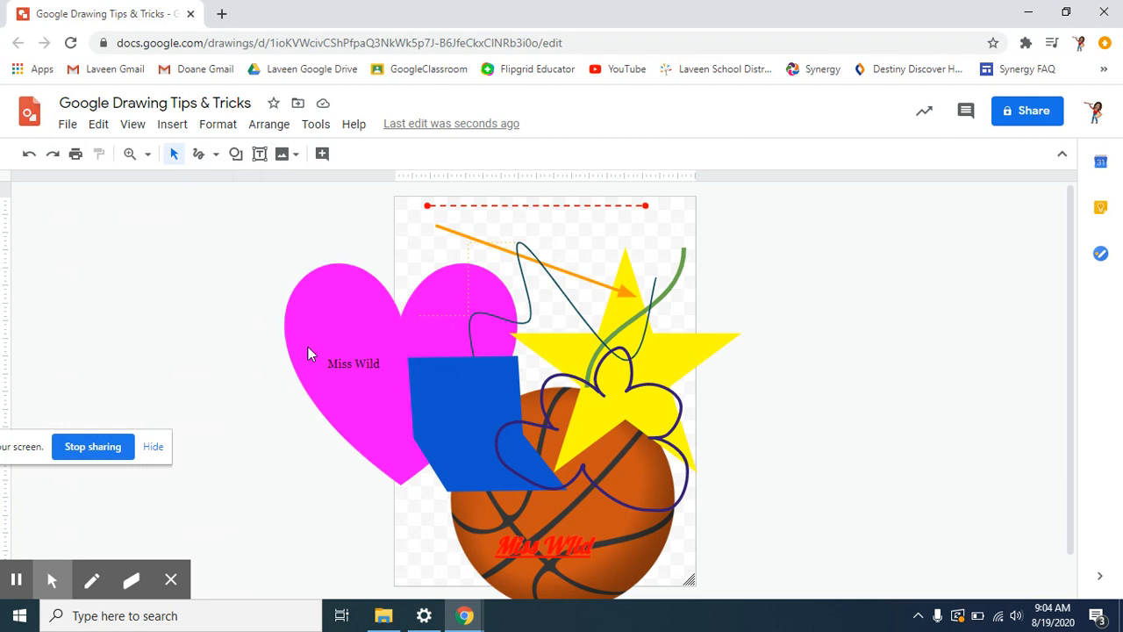
click(1066, 12)
click(1029, 16)
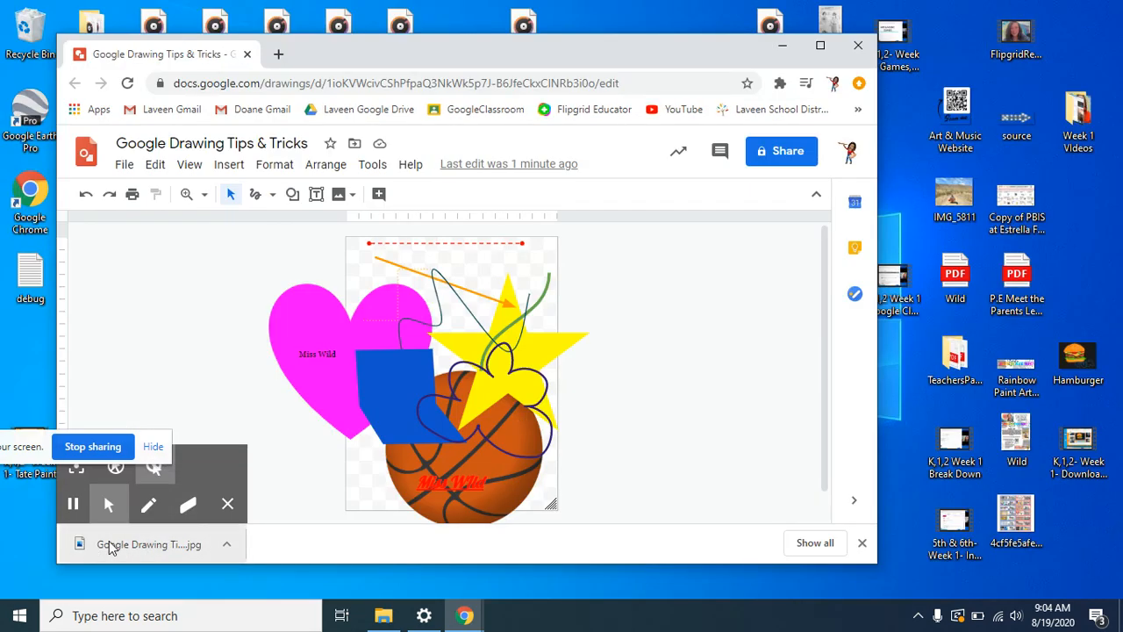
- Drag the downloaded JPEG onto the desktop, preview it in Photos, then close Photos
mouse_move(110, 550)
mouse_down()
mouse_move(226, 563)
mouse_move(256, 579)
mouse_move(258, 593)
mouse_move(263, 586)
mouse_up()
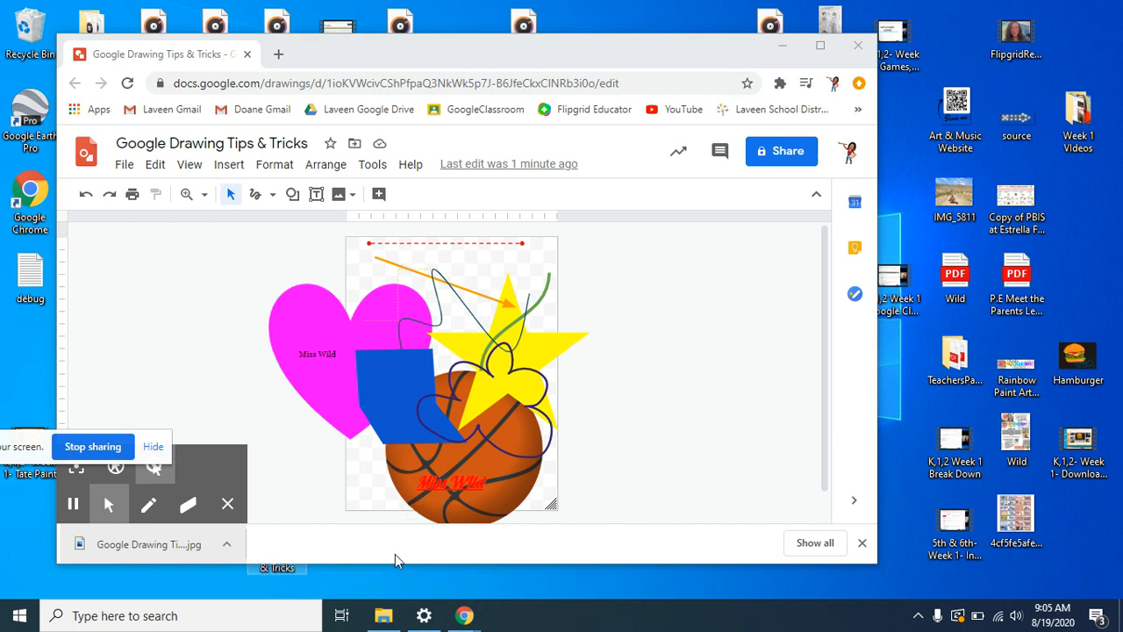
drag(390, 564, 395, 502)
double_click(277, 526)
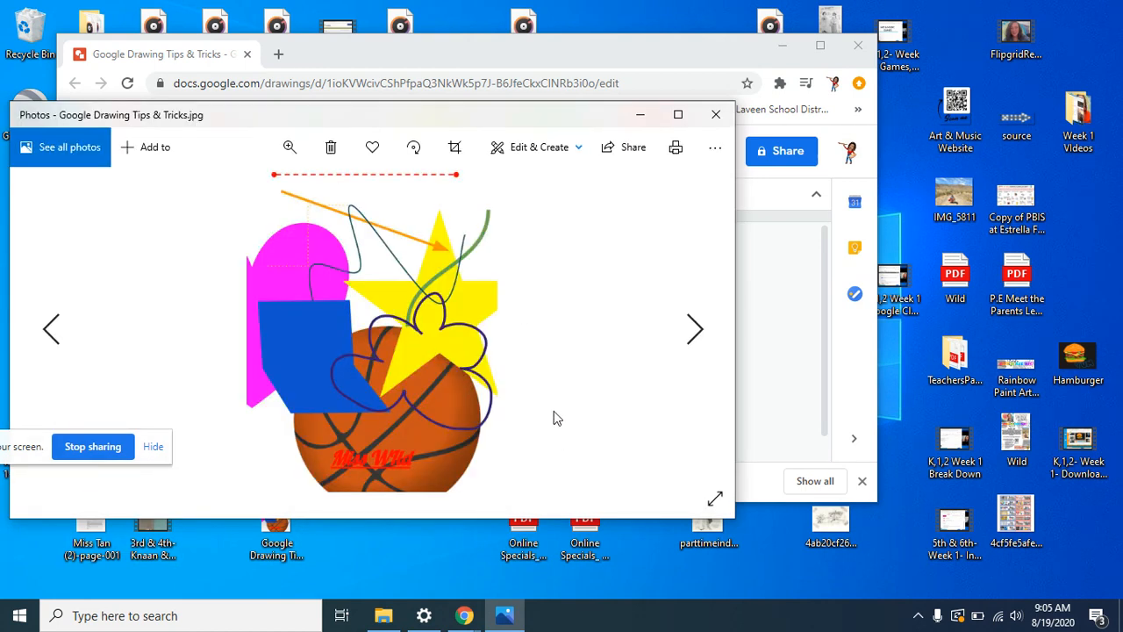
click(718, 115)
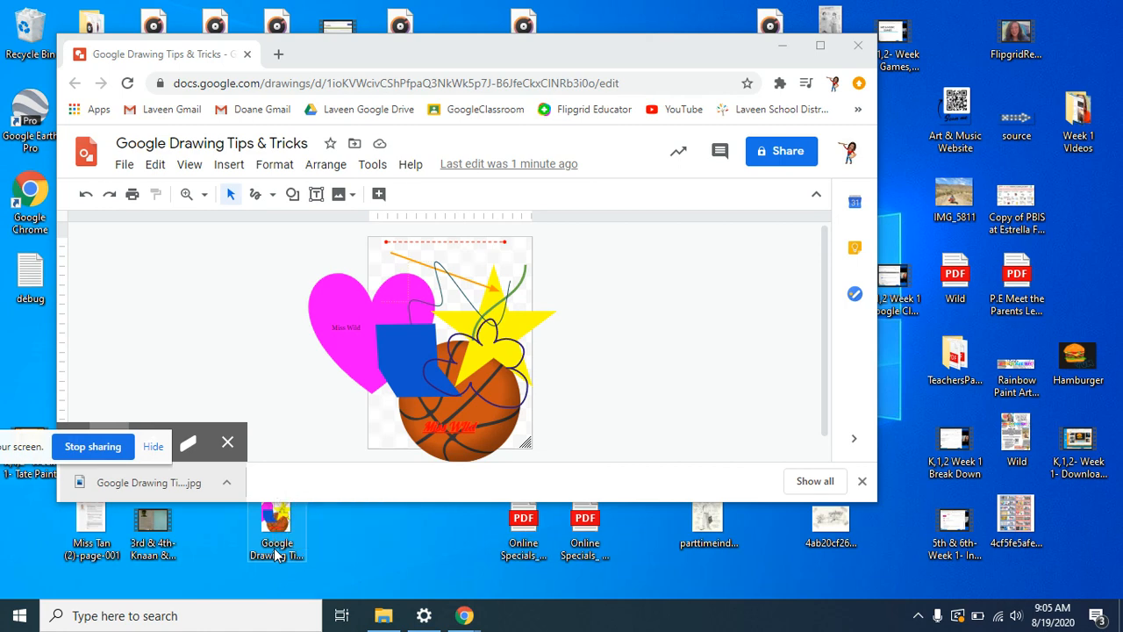
- Rename the desktop collage JPEG to the author's name followed by '-Tips & Tricks'
right_click(274, 553)
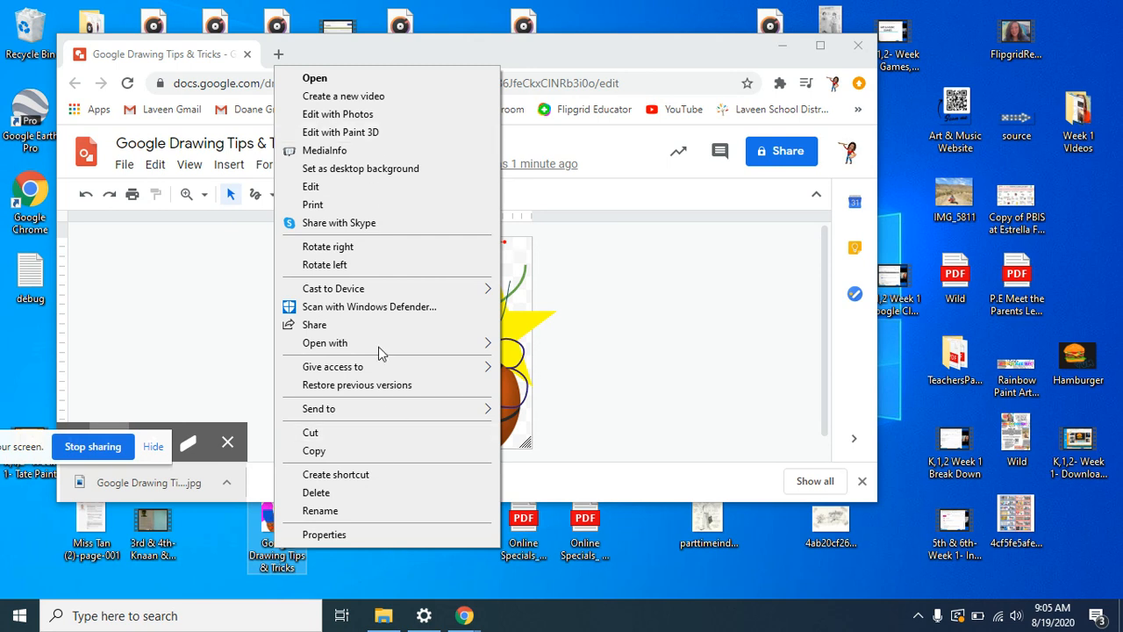
click(321, 513)
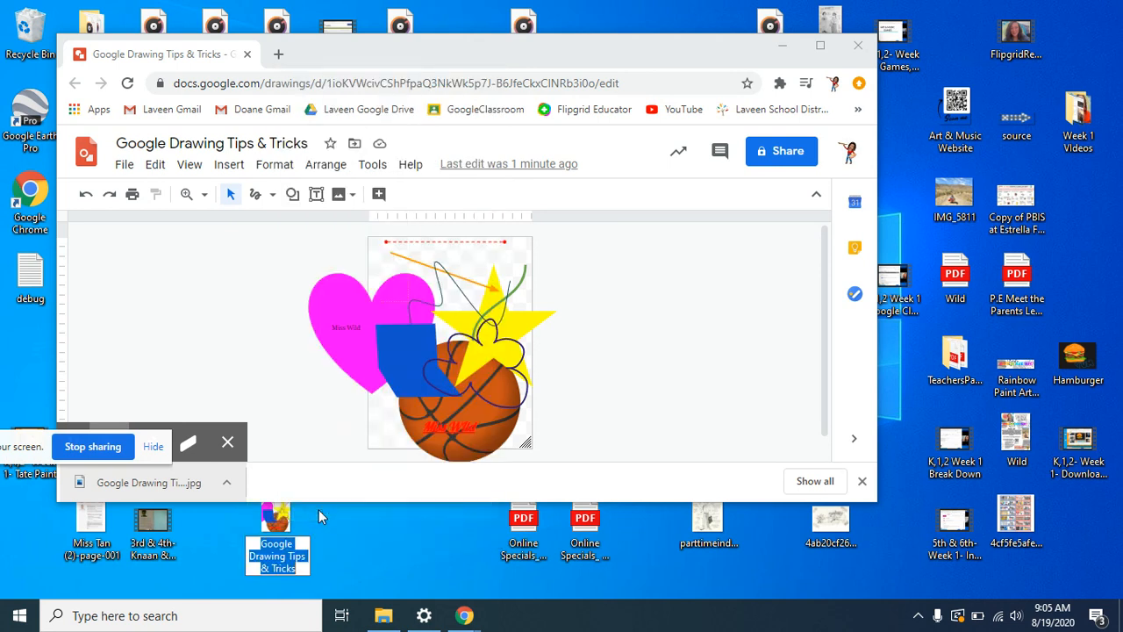
text(M)
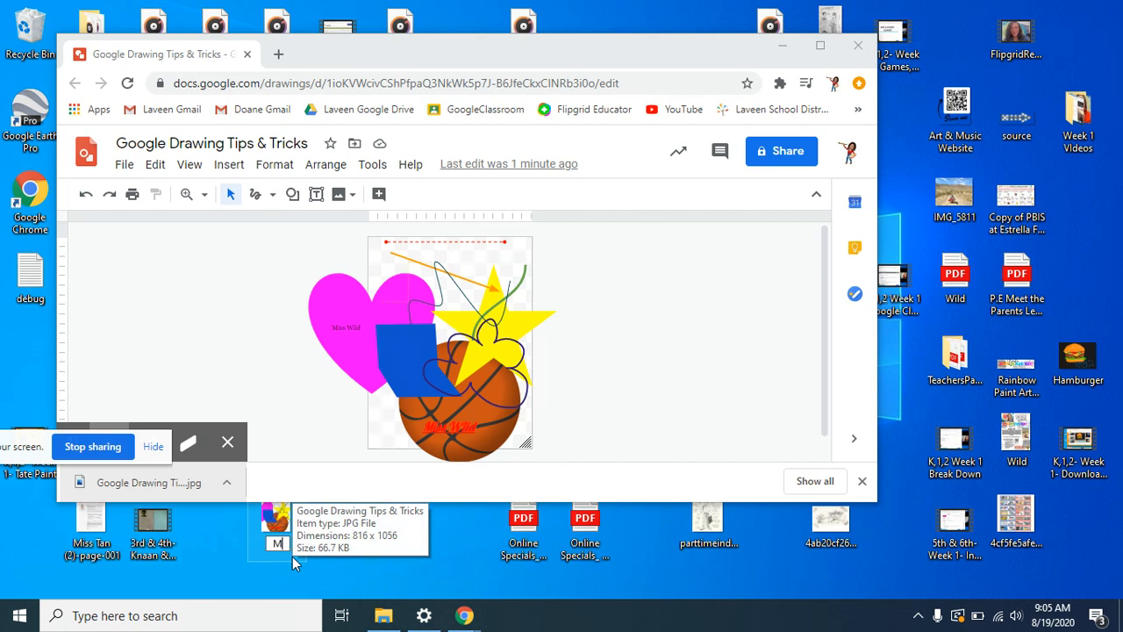
text(oss Wild)
key(BackSpace)
key(backslash)
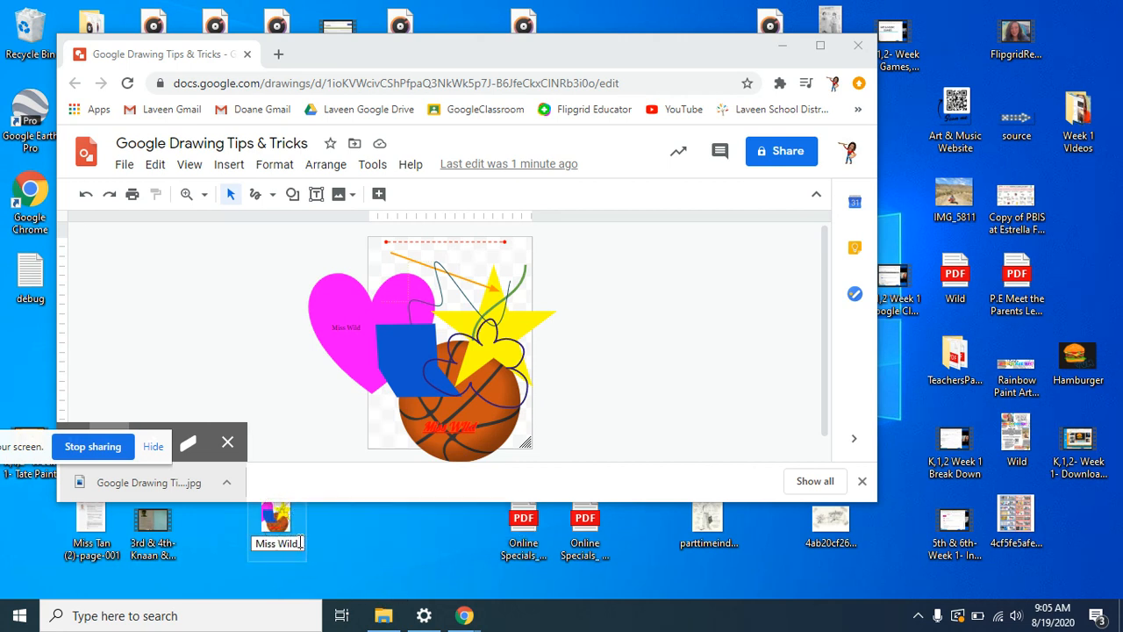
text(Ti)
text(-Tip)
text(s & Tricks)
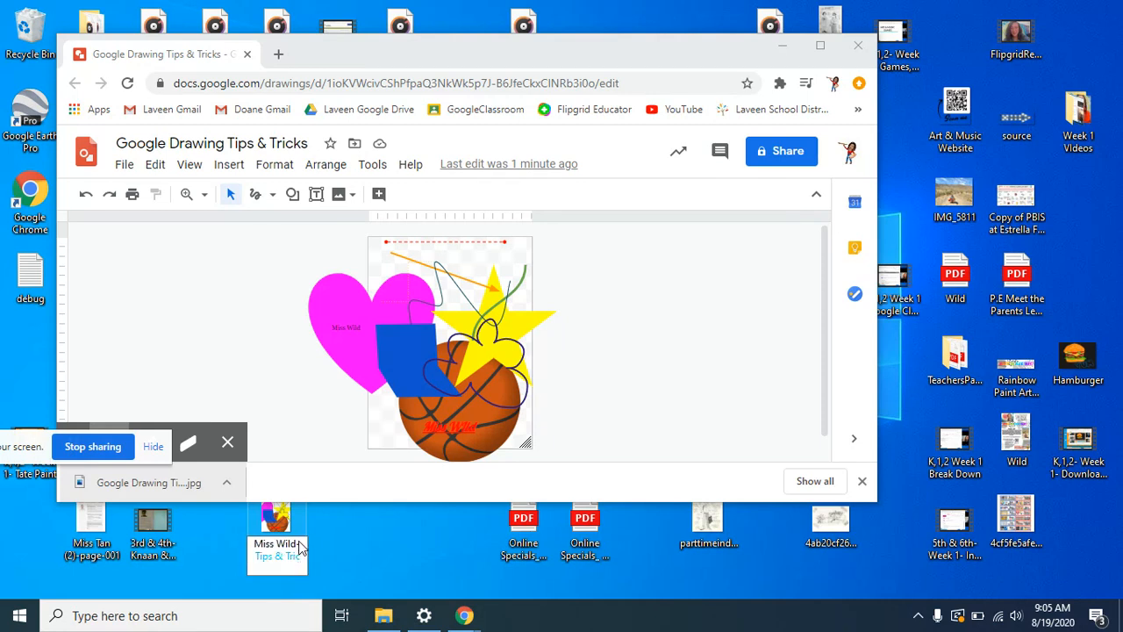
click(400, 556)
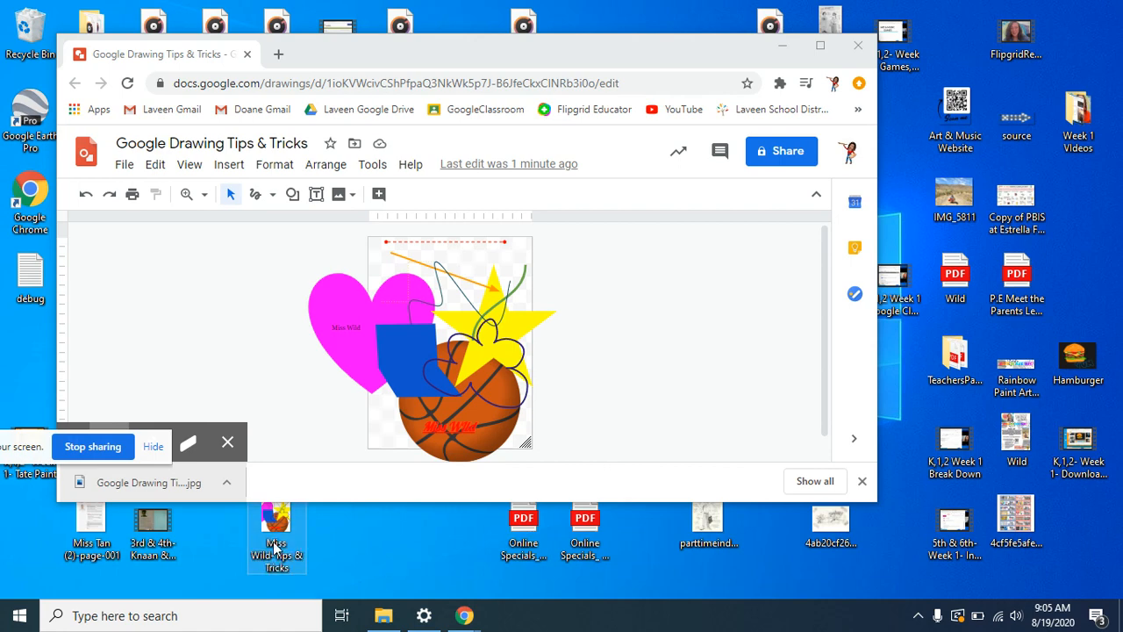
drag(272, 538, 311, 553)
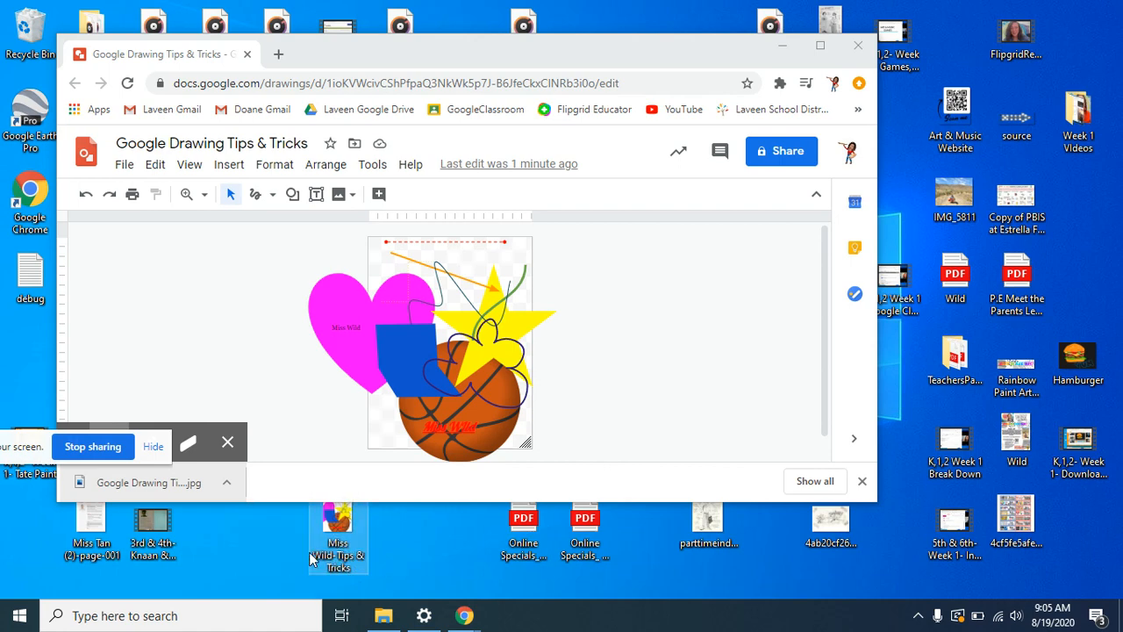
- Open Google Drive in a new tab with the renamed JPEG visible beside it
click(278, 53)
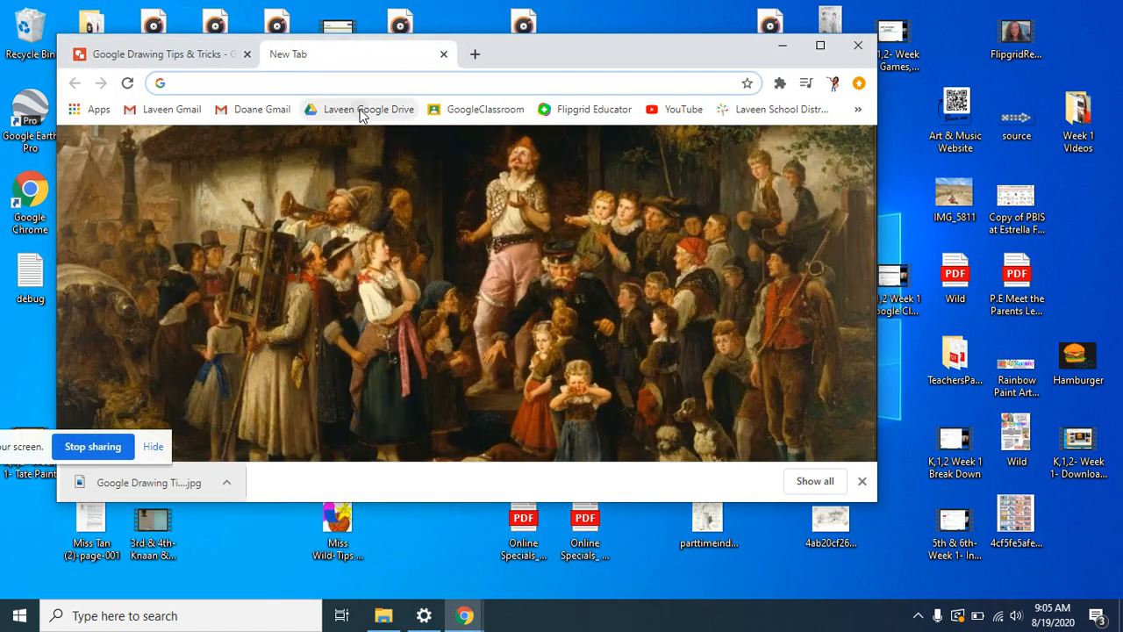
click(360, 110)
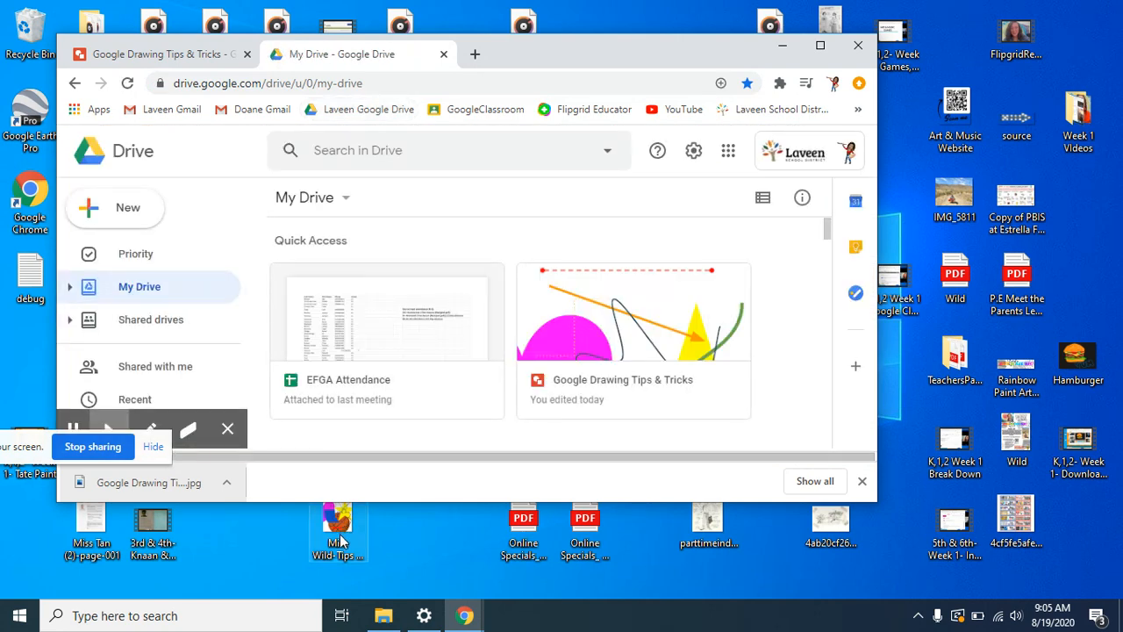
scroll(341, 540, down, 2)
drag(341, 540, 413, 546)
drag(826, 232, 825, 255)
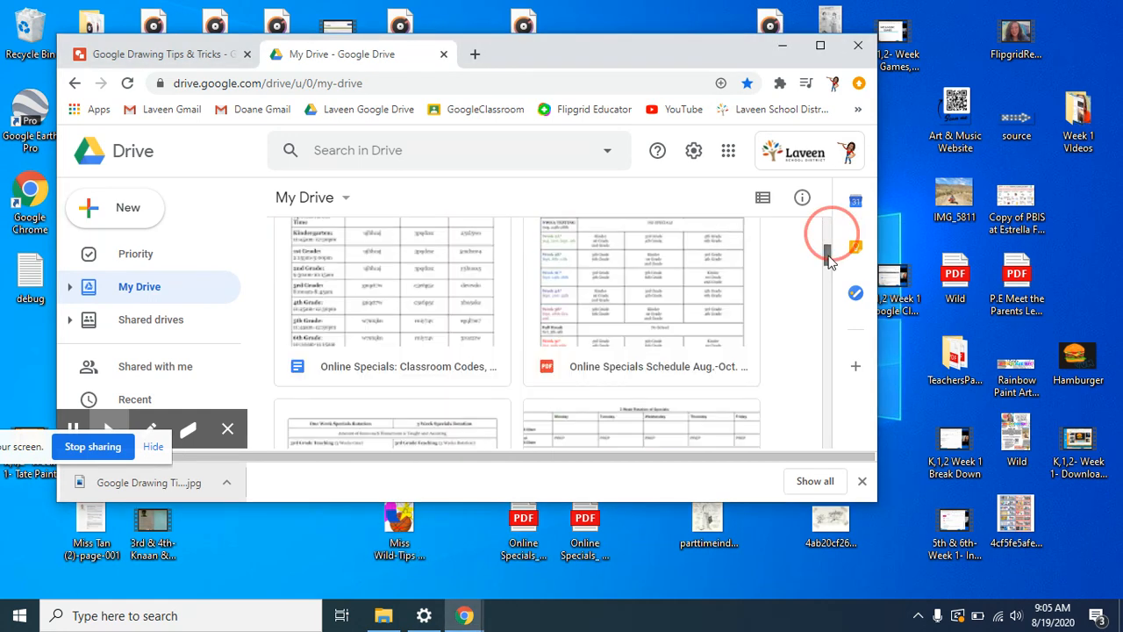
scroll(785, 292, up, 5)
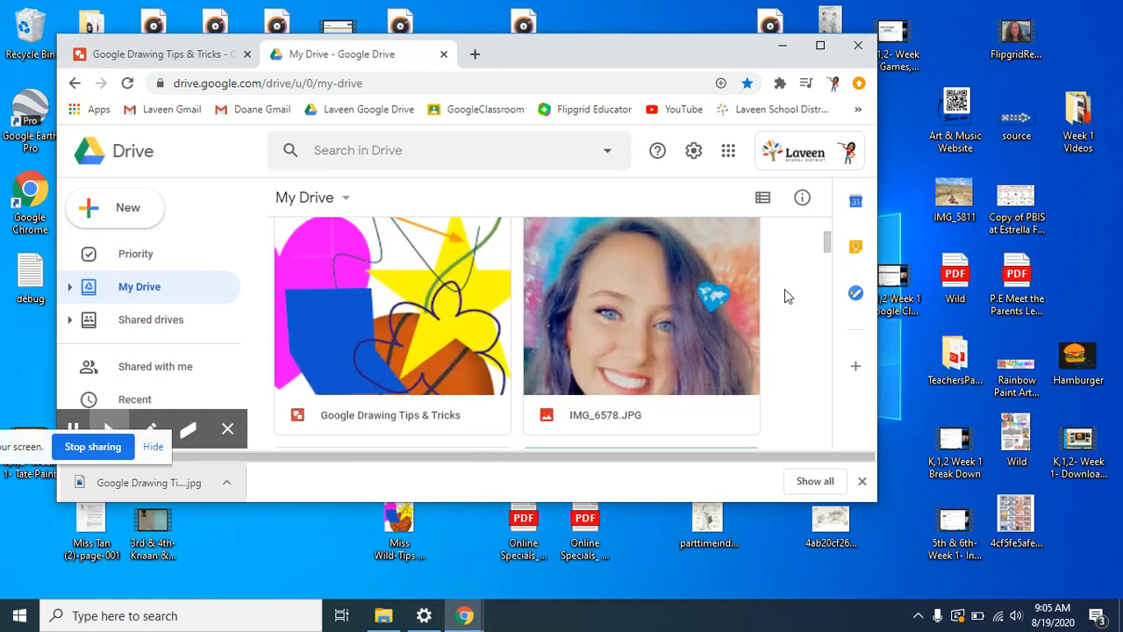
scroll(785, 296, up, 2)
scroll(784, 295, down, 2)
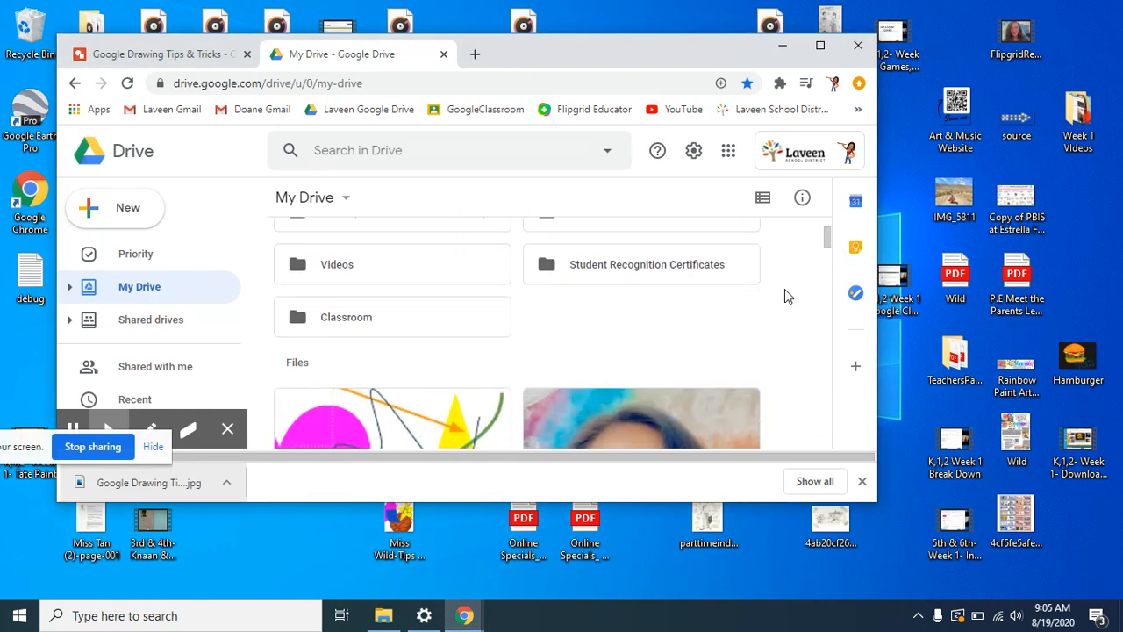
- Upload the renamed JPEG into My Drive and maximize the Drive window
drag(406, 527, 570, 382)
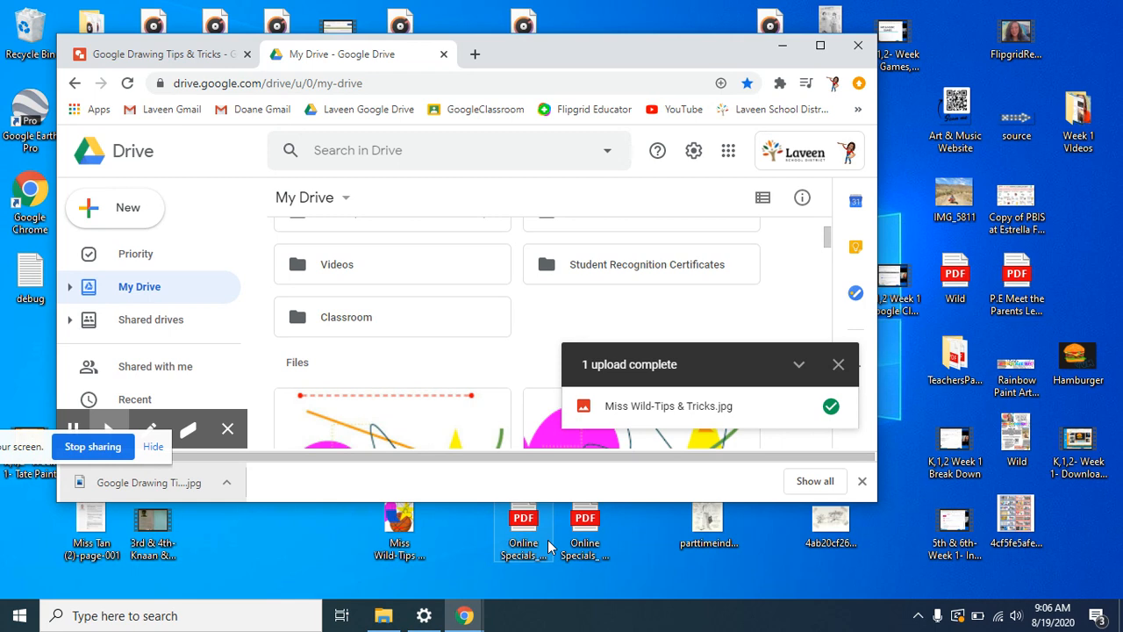
click(400, 527)
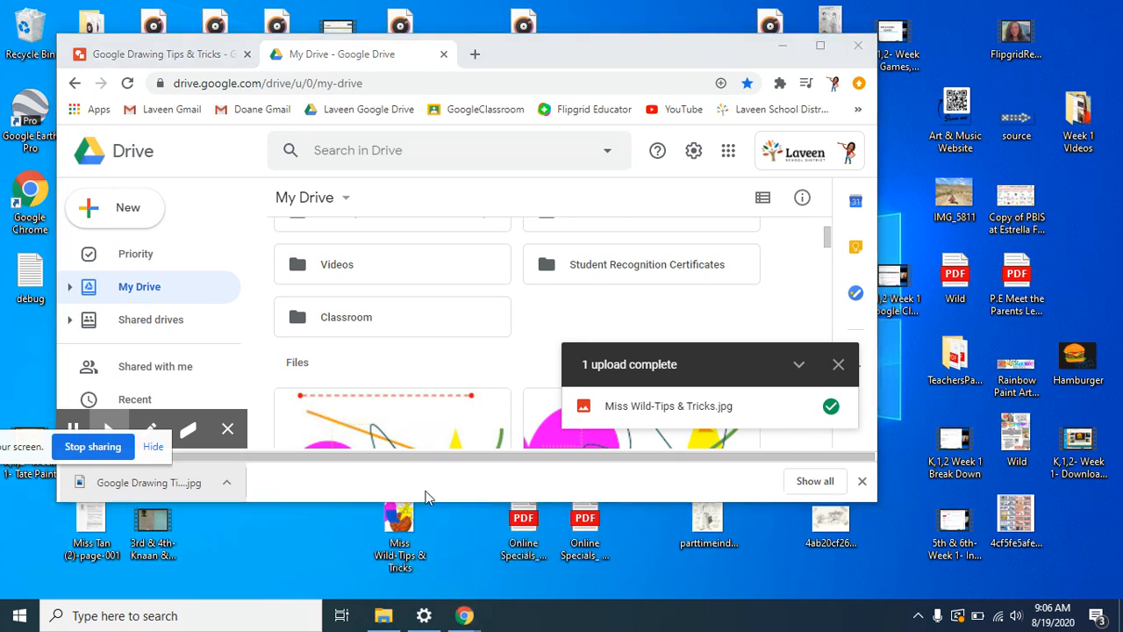
click(818, 45)
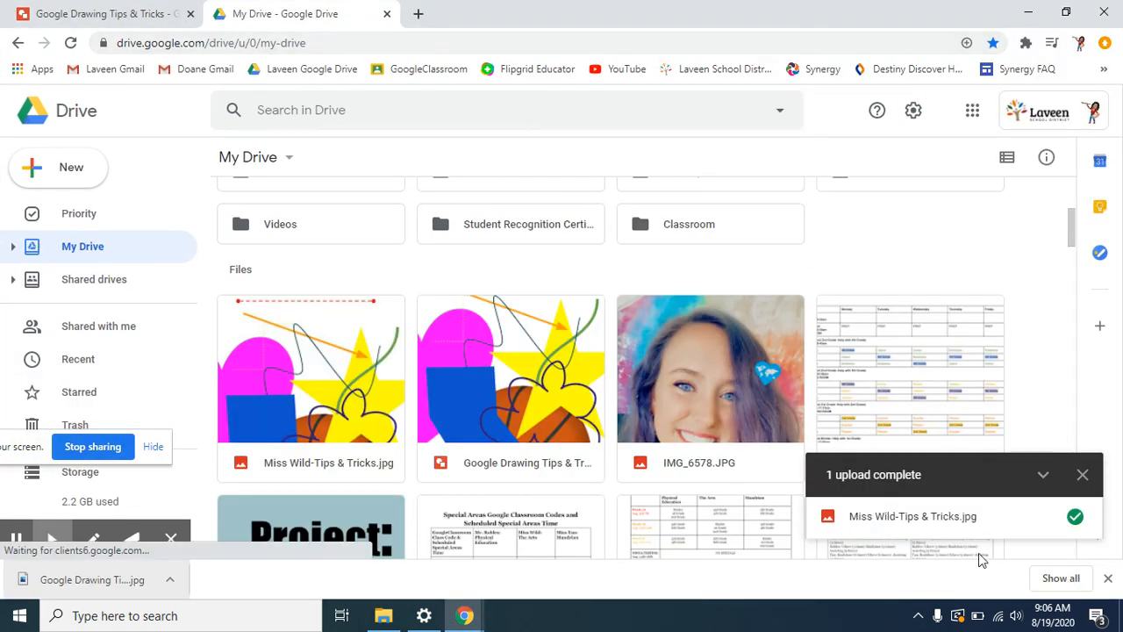
click(1083, 474)
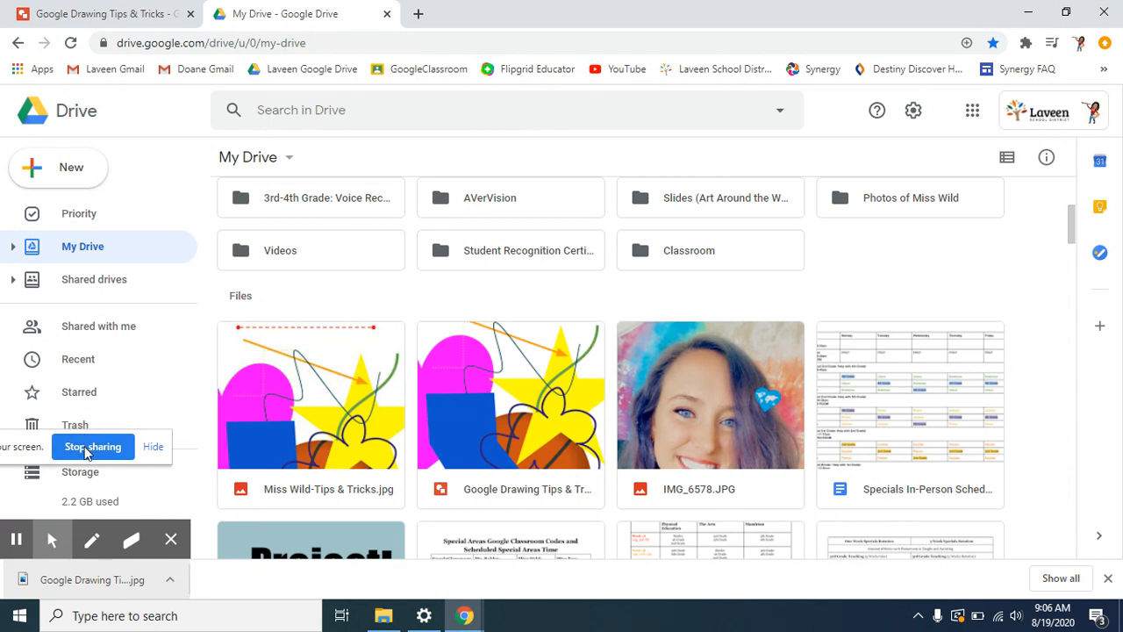